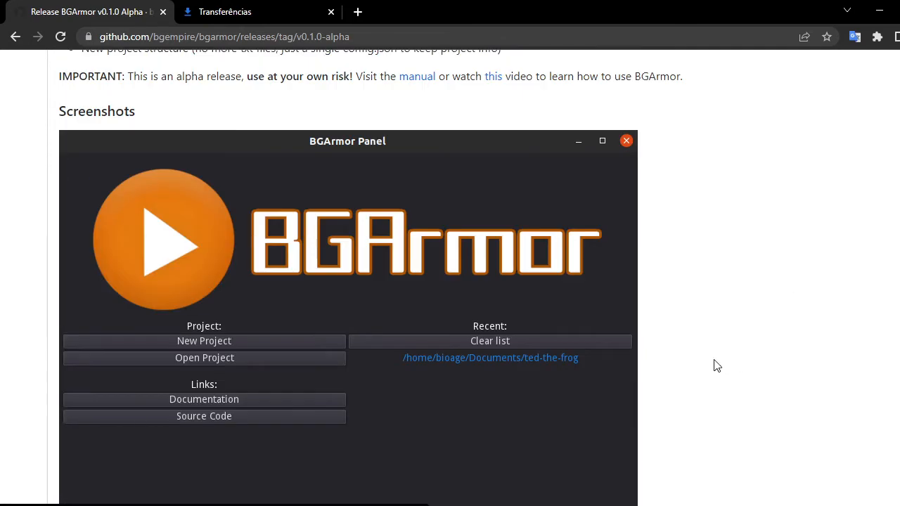
Scroll through the BGArmor v0.1.0 alpha release page, reviewing its panel screenshots down to the assets list.
scroll(402, 267, "down", 1)
scroll(92, 261, "up", 1)
scroll(492, 415, "down", 2)
scroll(260, 253, "up", 1)
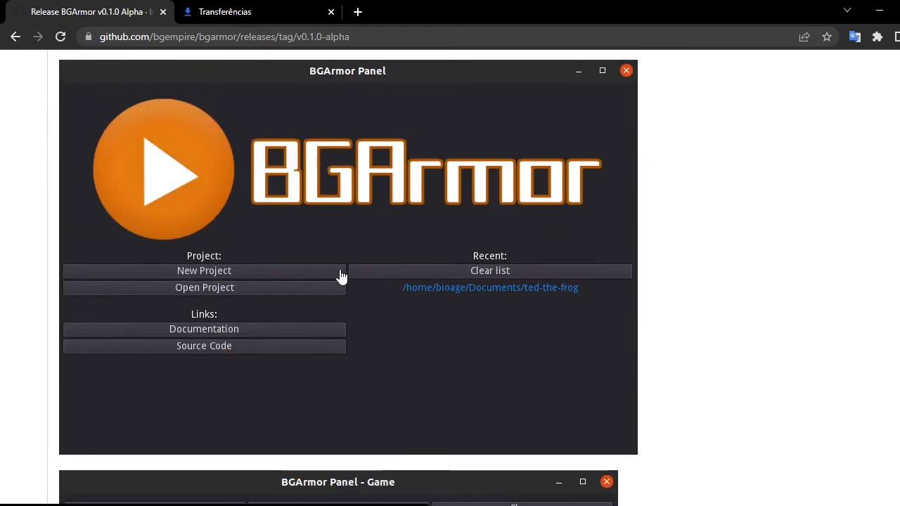
scroll(341, 276, "down", 5)
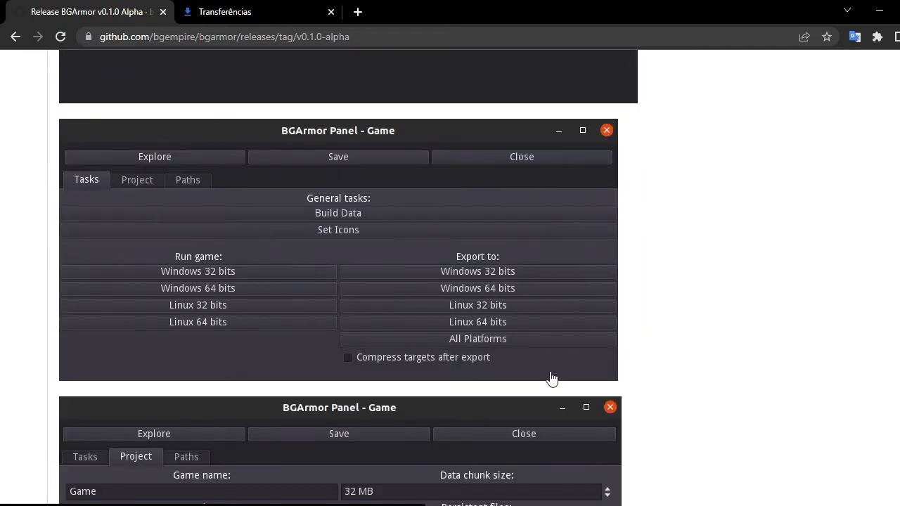
scroll(343, 333, "down", 3)
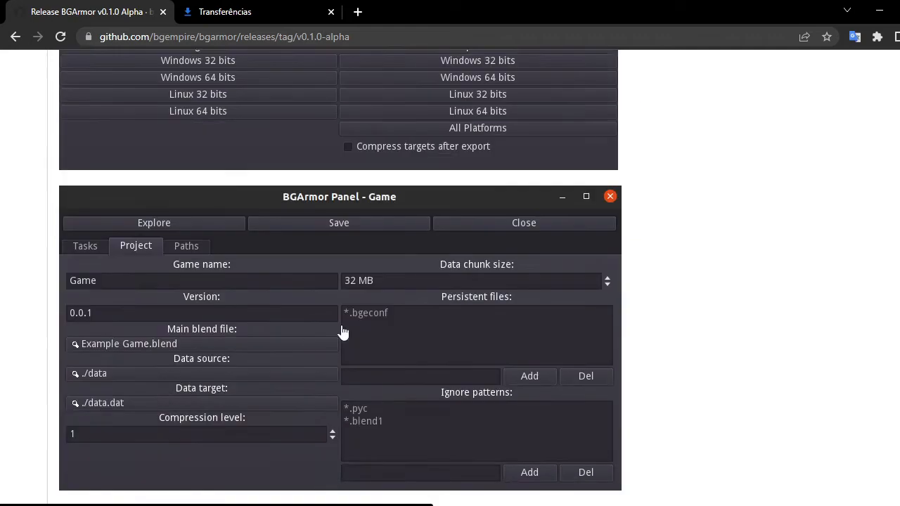
scroll(343, 332, "down", 1)
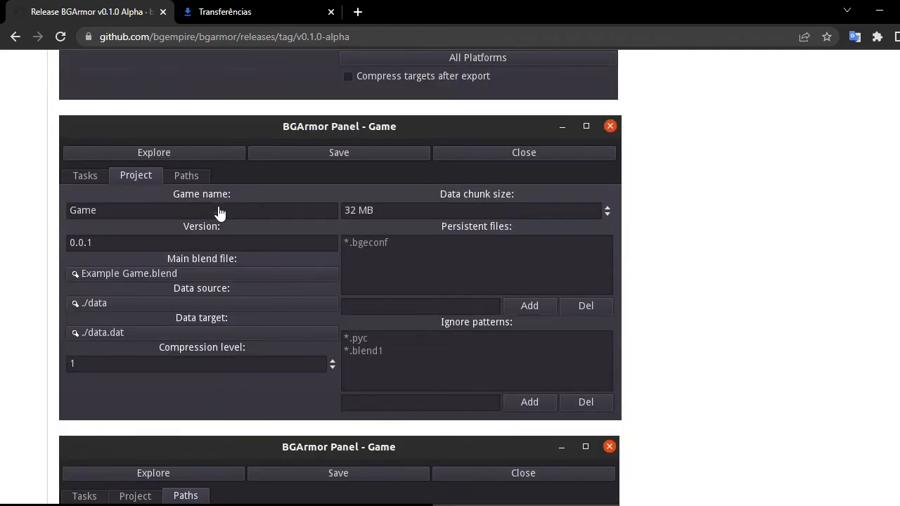
scroll(569, 353, "down", 4)
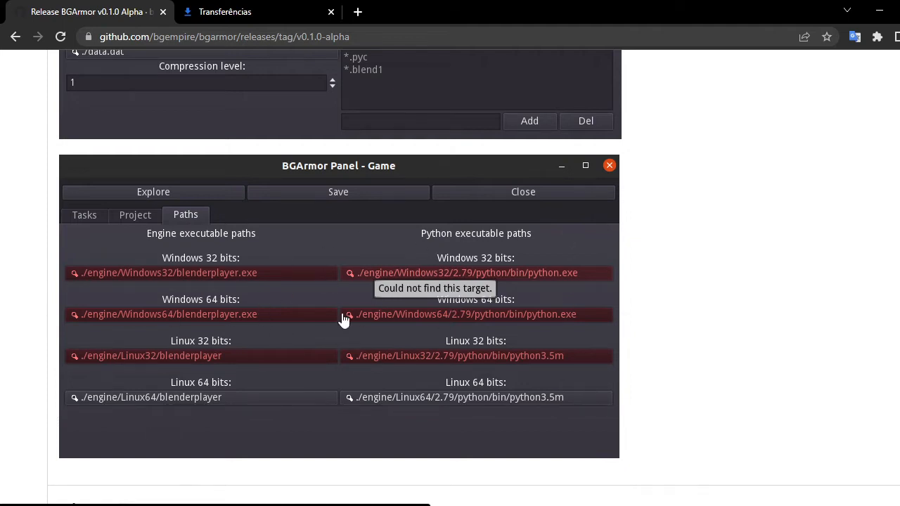
scroll(467, 285, "down", 1)
scroll(488, 271, "up", 3)
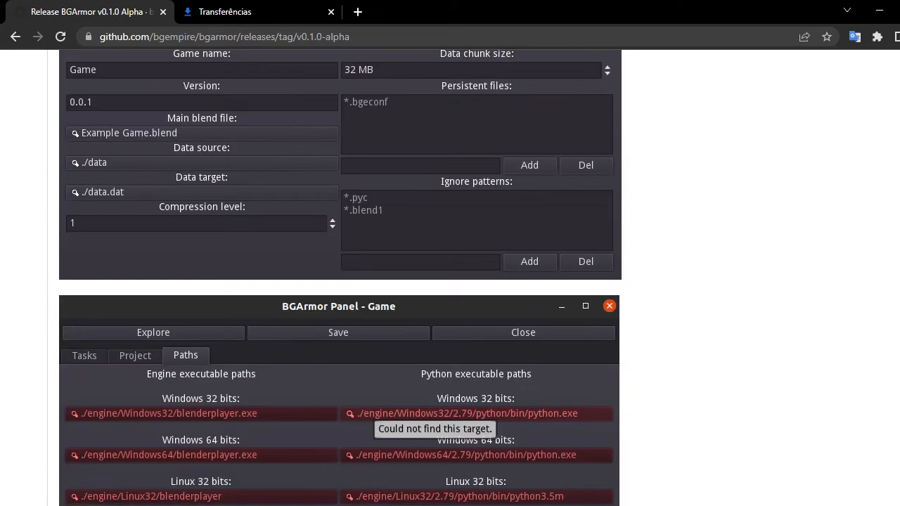
scroll(225, 288, "down", 6)
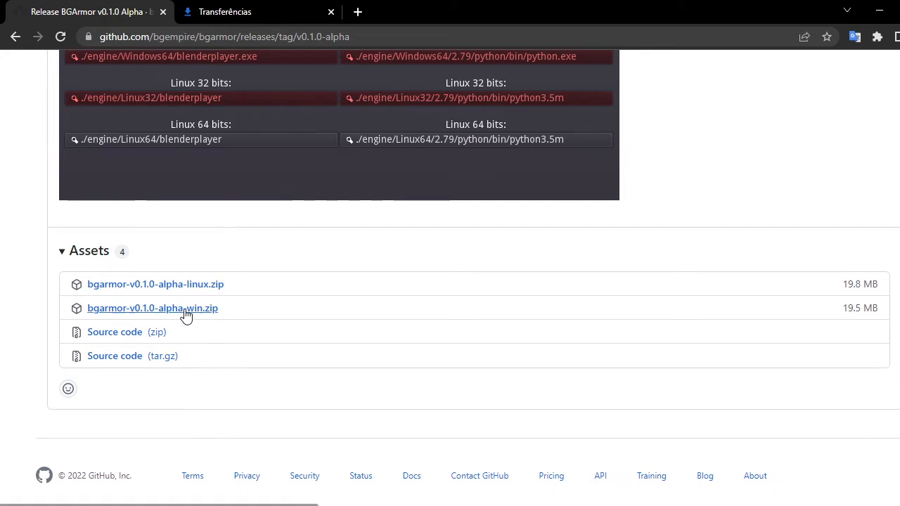
Open the downloaded bgarmor-v0.1.0-alpha-win.zip and extract its bgarmor-v0.1.0-alpha-win folder to the SSD (H:) drive.
left_click(259, 10)
left_click(381, 160)
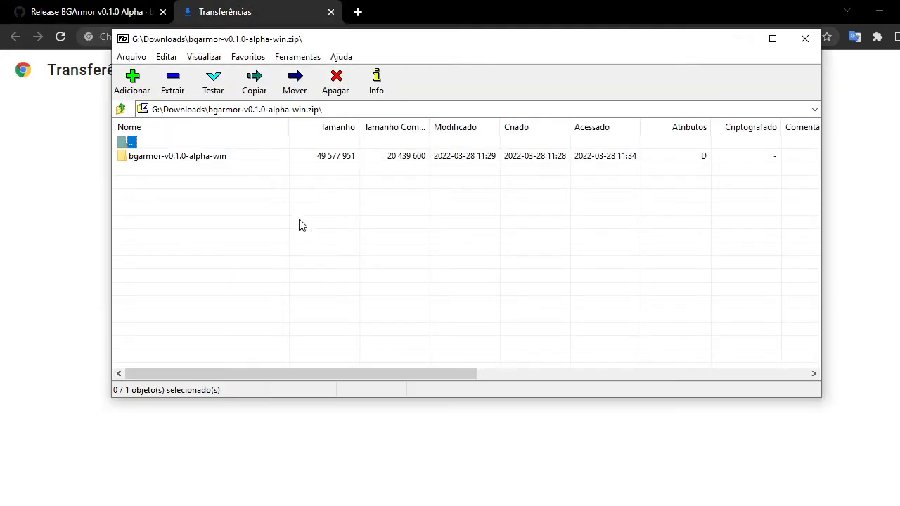
left_click(181, 156)
left_click(173, 81)
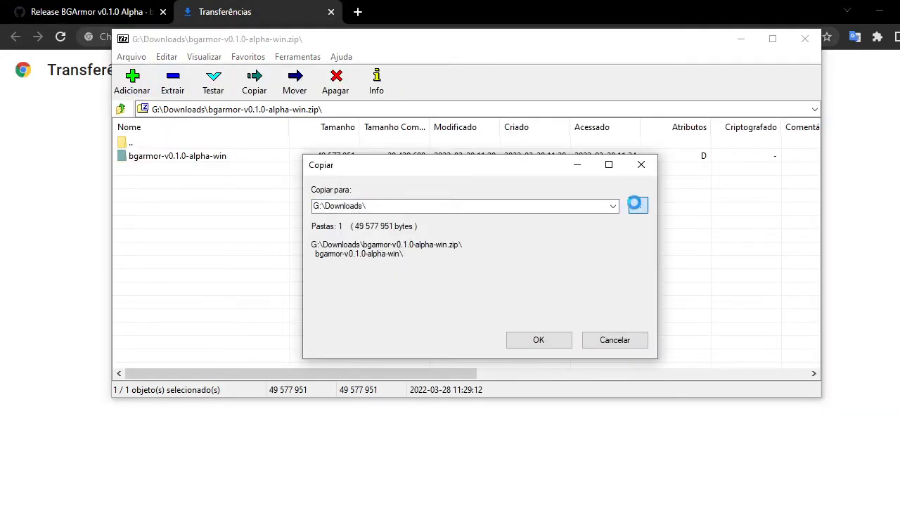
left_click(638, 205)
scroll(466, 295, "down", 5)
double_click(434, 228)
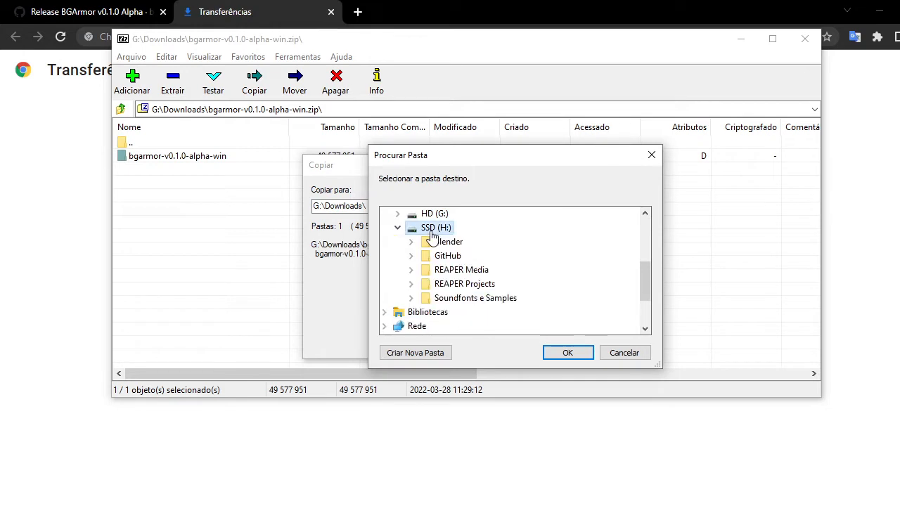
left_click(567, 353)
left_click(552, 344)
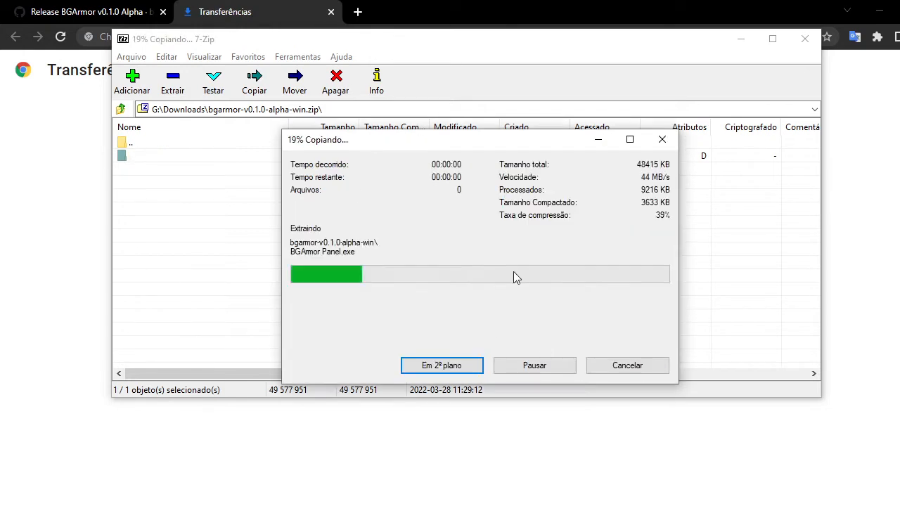
left_click(805, 38)
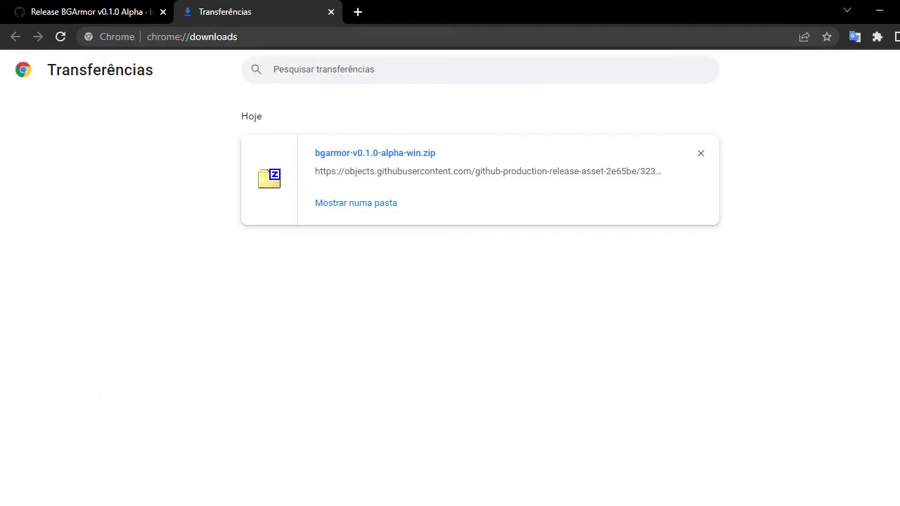
Open the SSD (H:) drive in a new file explorer tab and enter the extracted bgarmor-v0.1.0-alpha-win folder.
key("alt+Tab")
right_click(58, 317)
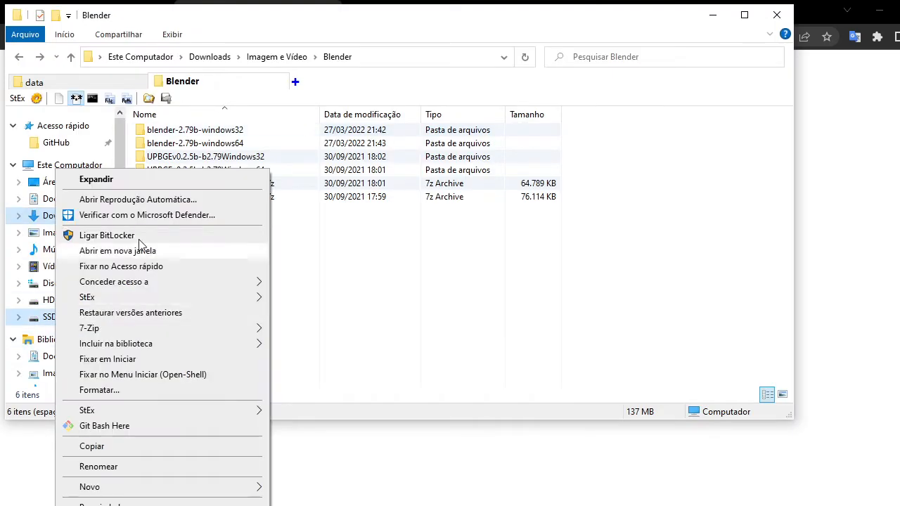
left_click(117, 251)
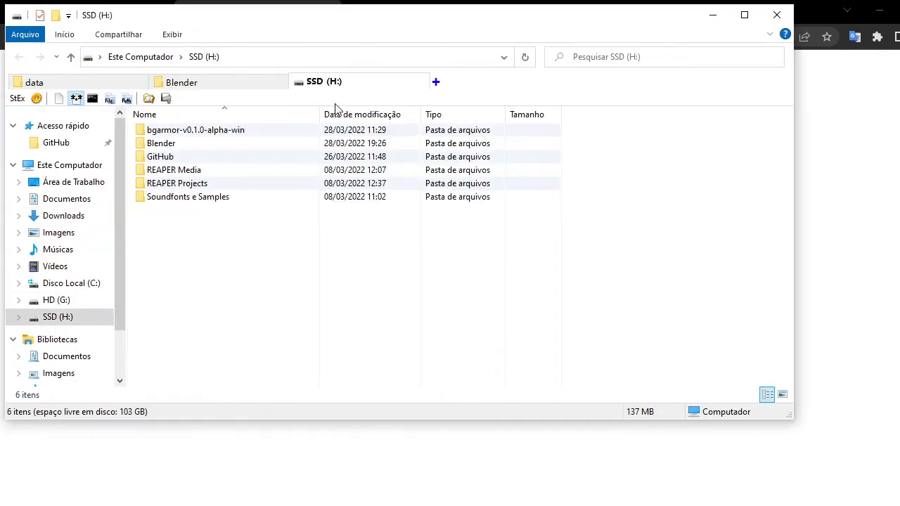
left_click(186, 134)
double_click(188, 134)
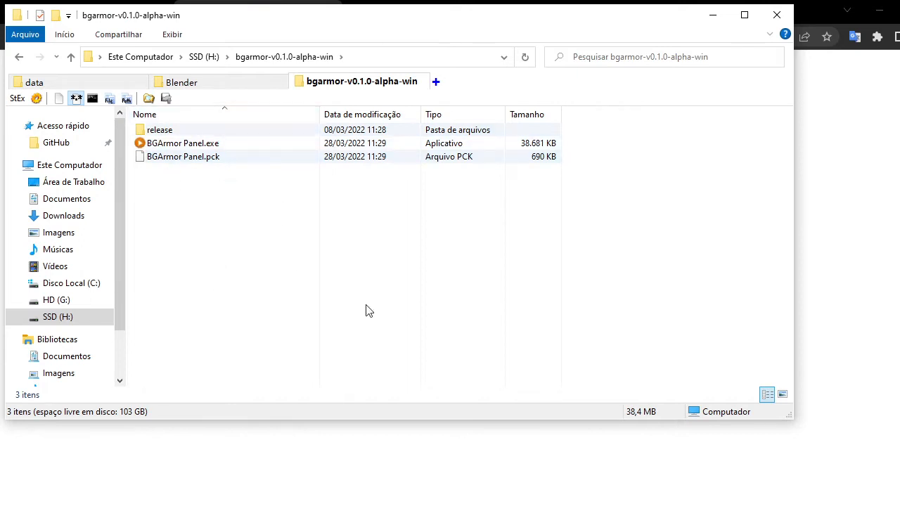
Browse the contents of the release subfolder and return to the bgarmor-v0.1.0-alpha-win folder.
left_click(193, 145)
left_click(169, 130)
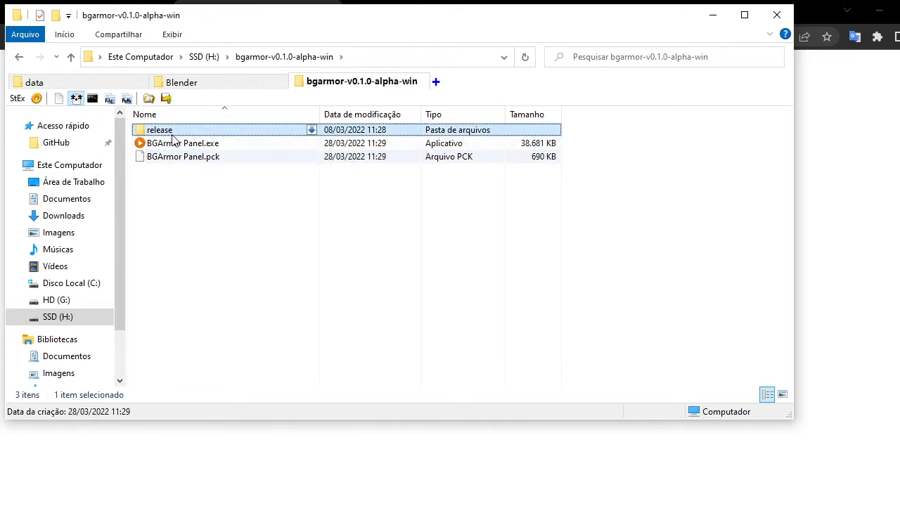
double_click(171, 133)
key("ctrl+a")
left_click(206, 236)
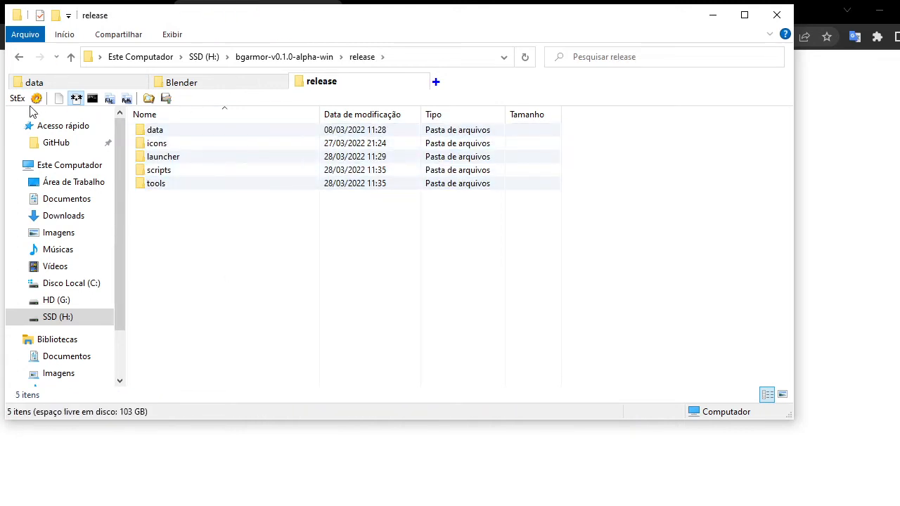
key("alt+Left")
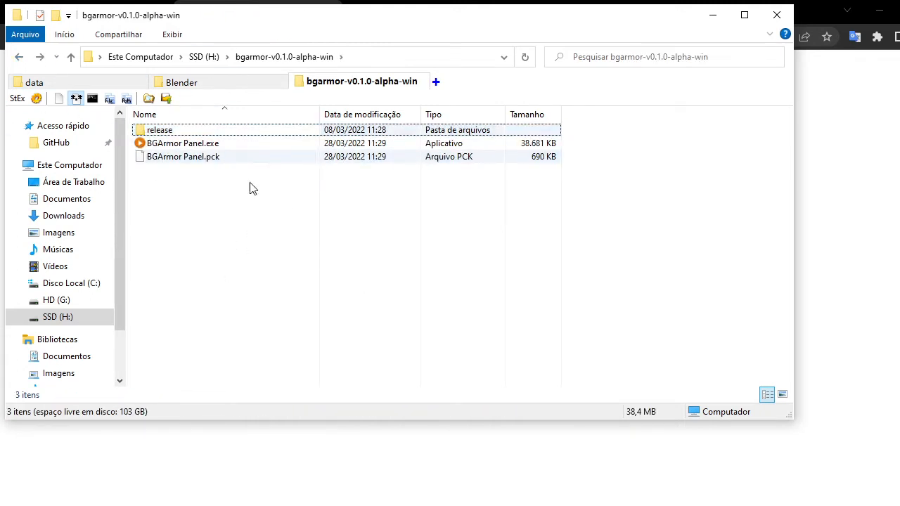
Launch BGArmor Panel.exe from the extracted folder.
double_click(176, 144)
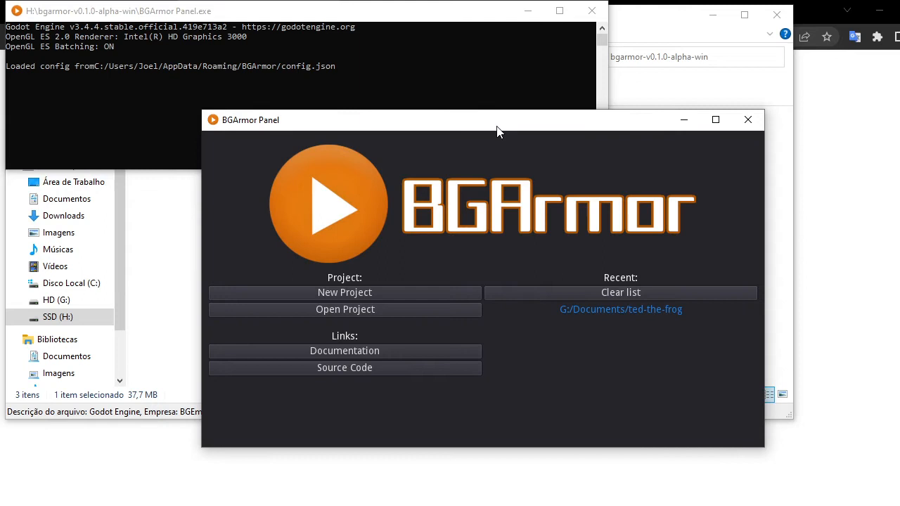
left_click_drag(497, 125, 502, 92)
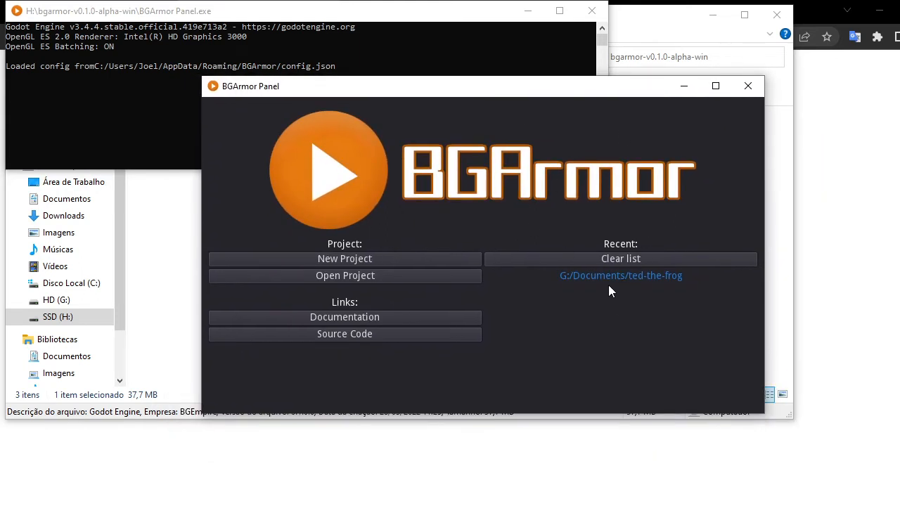
Create a new project named macaw-squad at the root of drive H:.
left_click(358, 260)
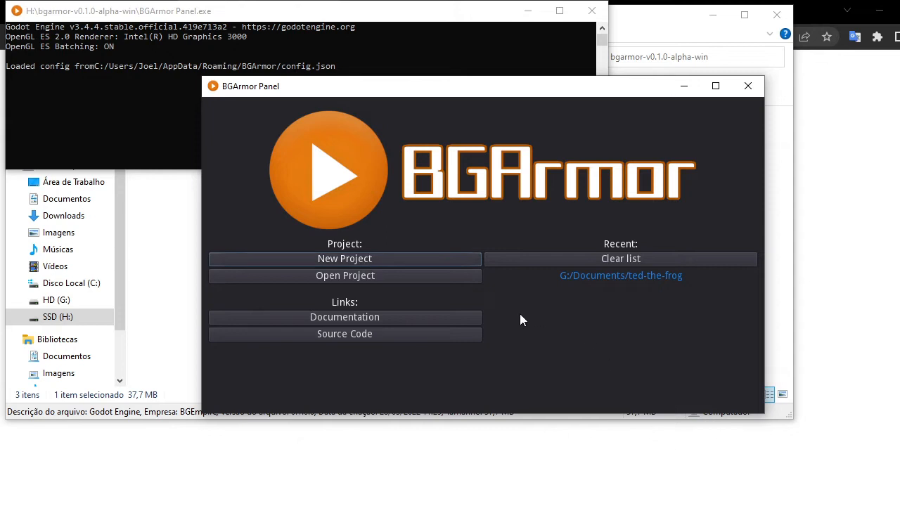
left_click(358, 259)
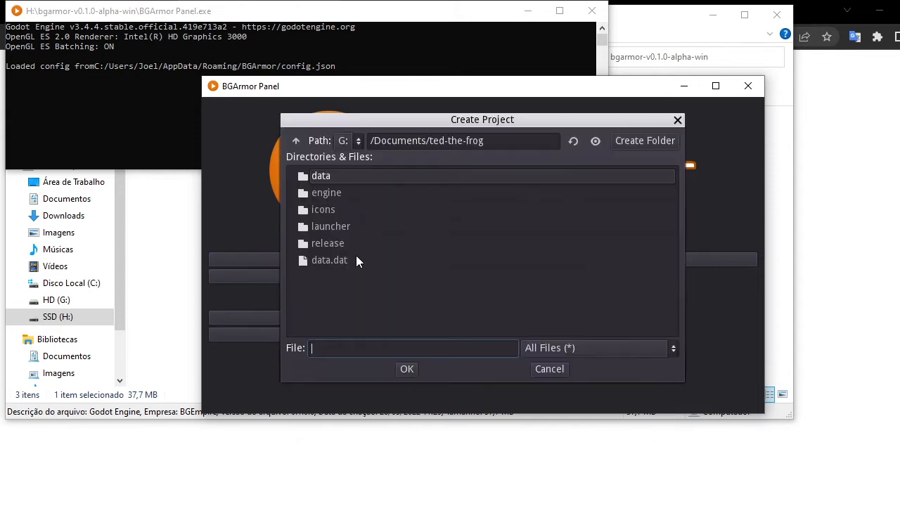
left_click(297, 140)
left_click(352, 141)
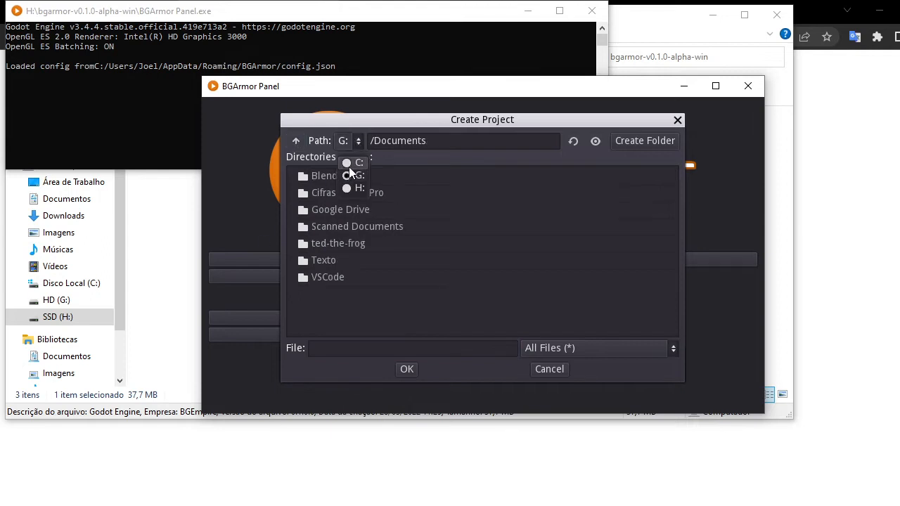
left_click(352, 176)
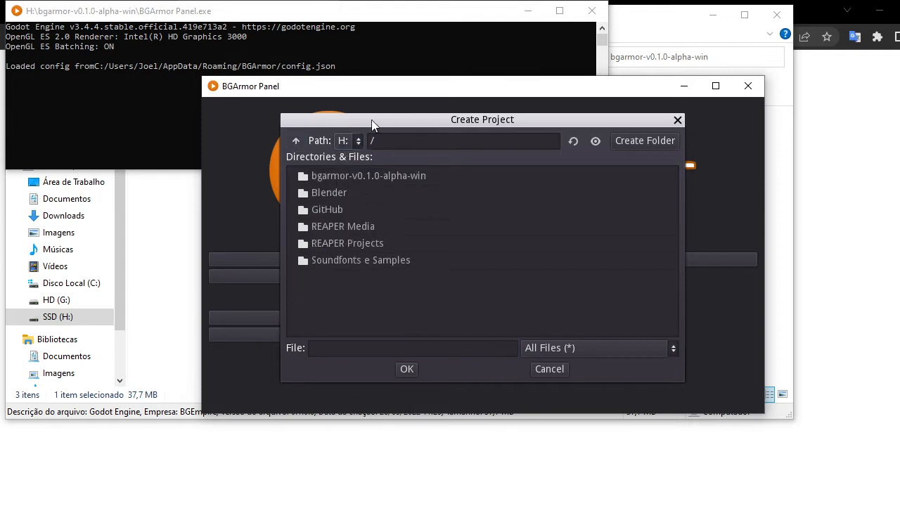
left_click(450, 346)
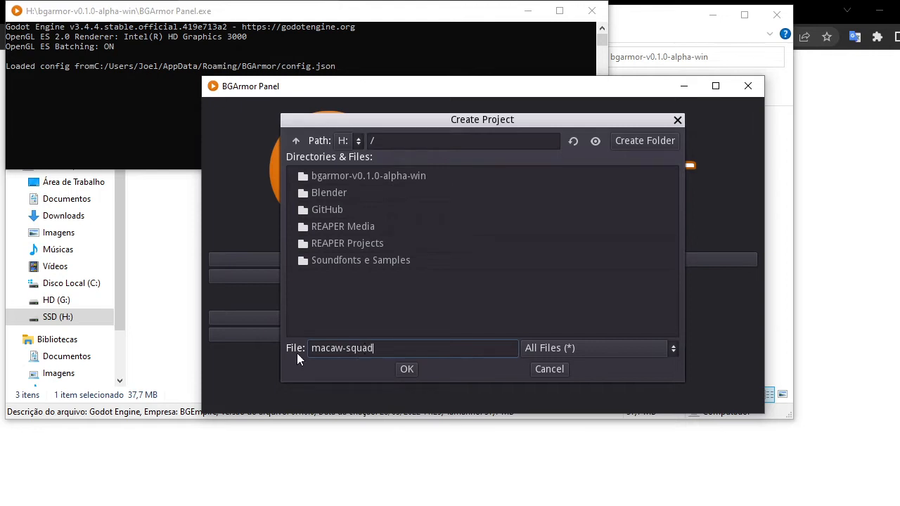
left_click(406, 372)
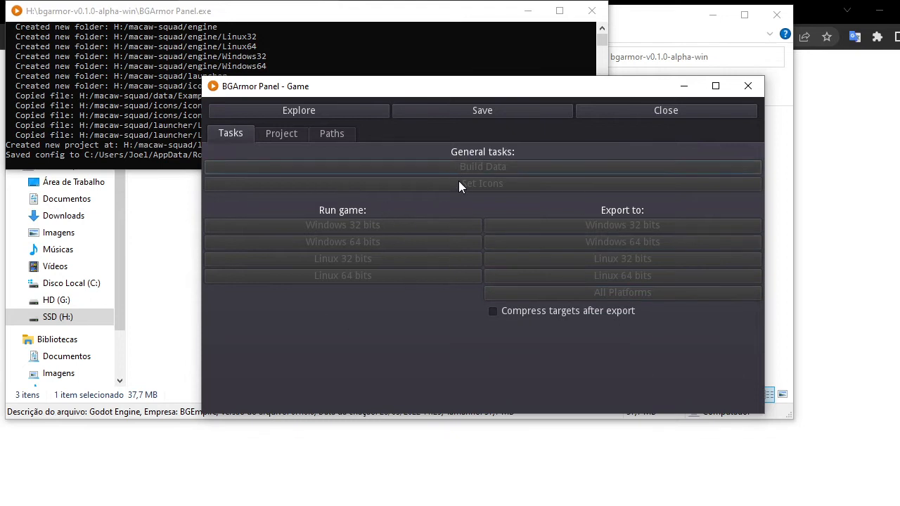
Review the new project's Project and Paths settings.
left_click(285, 135)
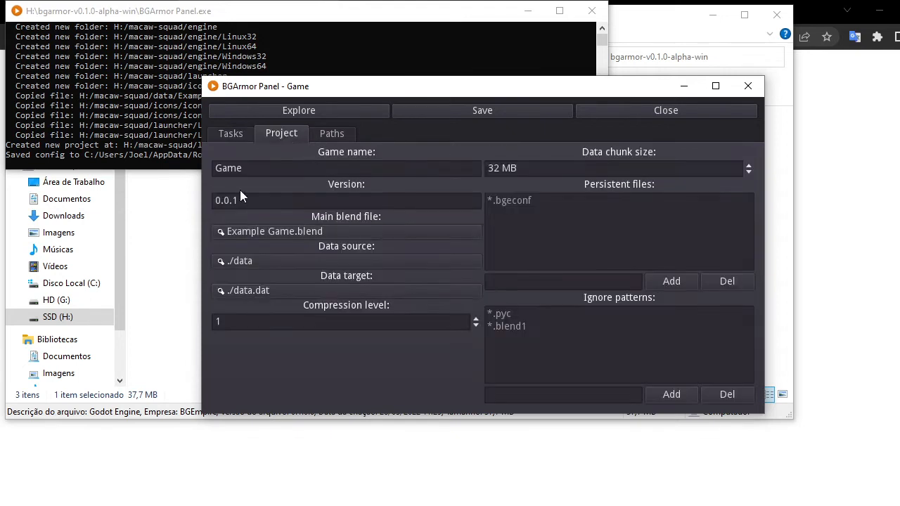
left_click(272, 173)
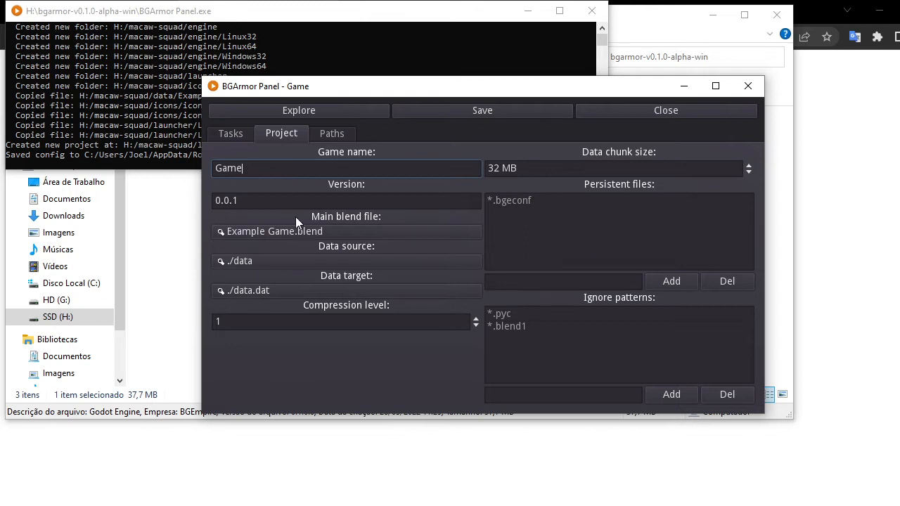
left_click(328, 134)
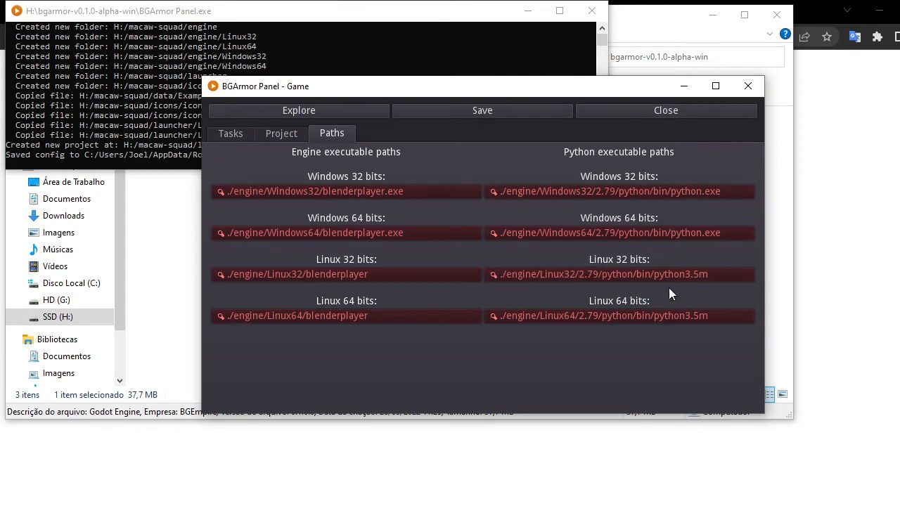
left_click(248, 133)
left_click(332, 134)
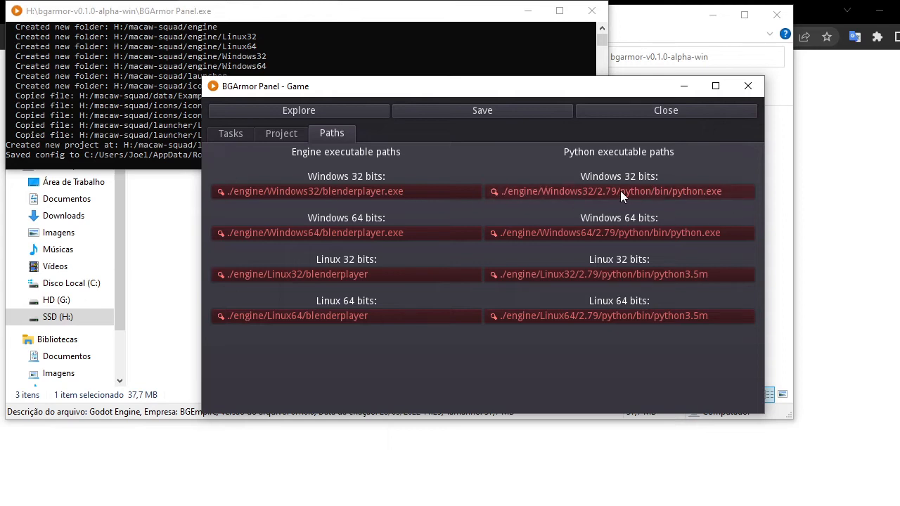
mouse_move(620, 190)
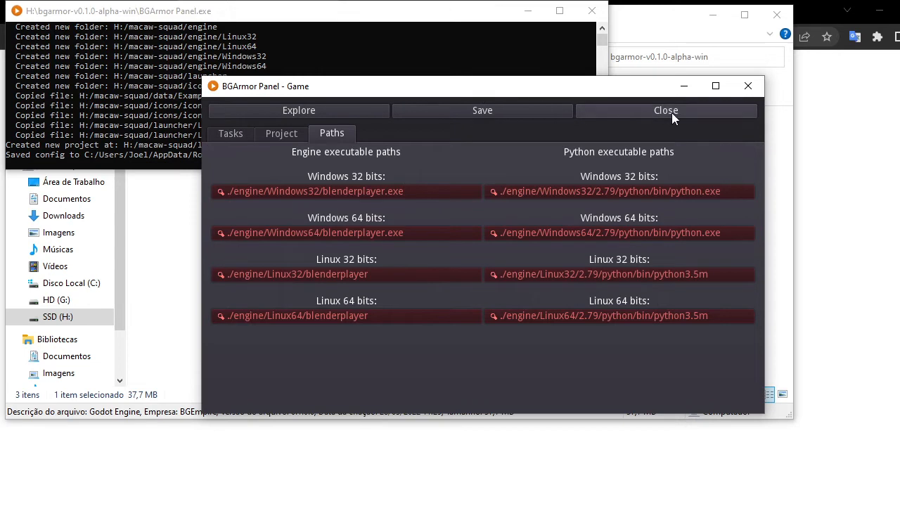
Save the project and close the game panel.
left_click(501, 111)
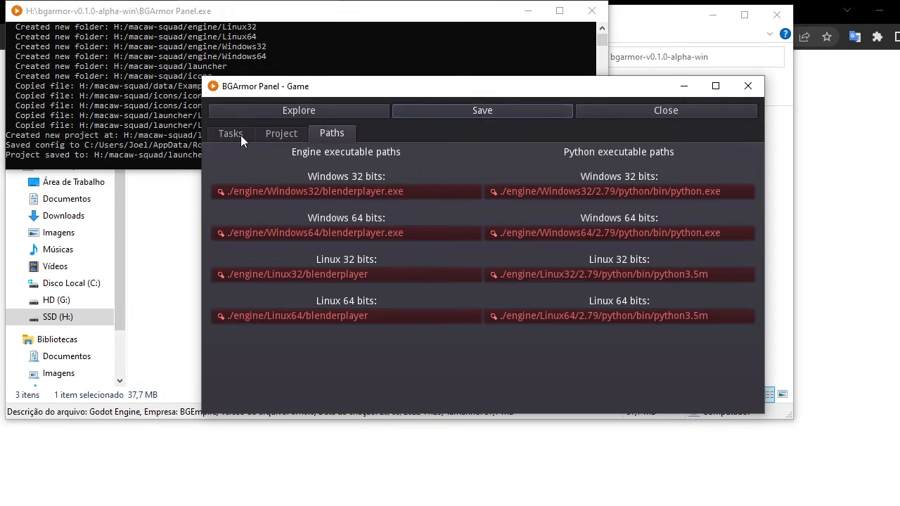
left_click(660, 113)
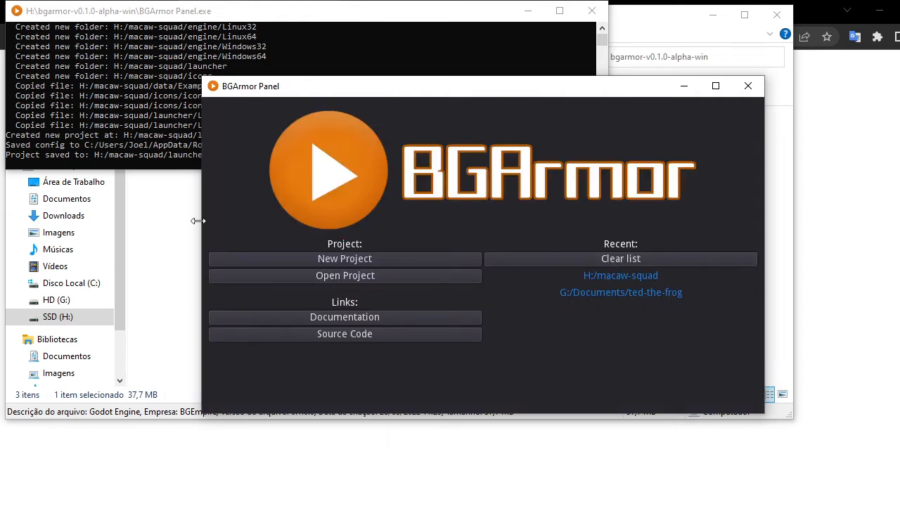
Reopen the H:/macaw-squad project from the recent list and explore its folder.
left_click(614, 276)
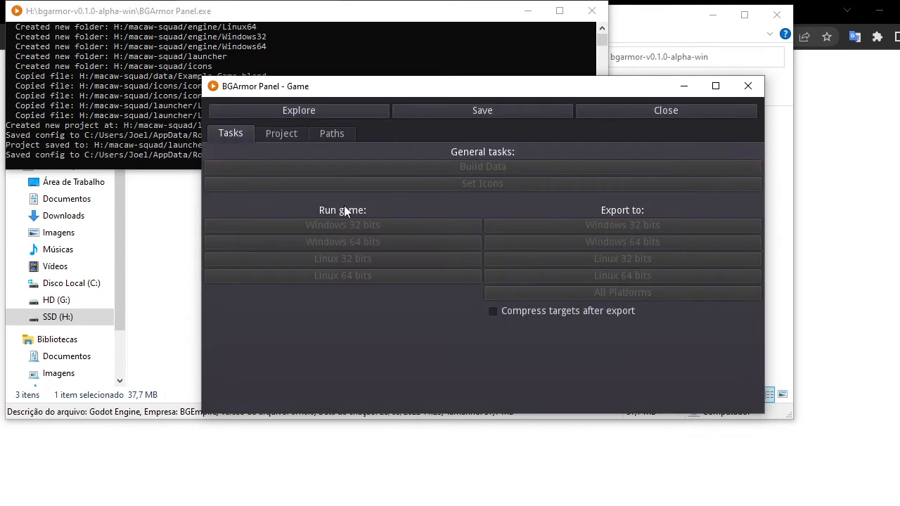
left_click(324, 111)
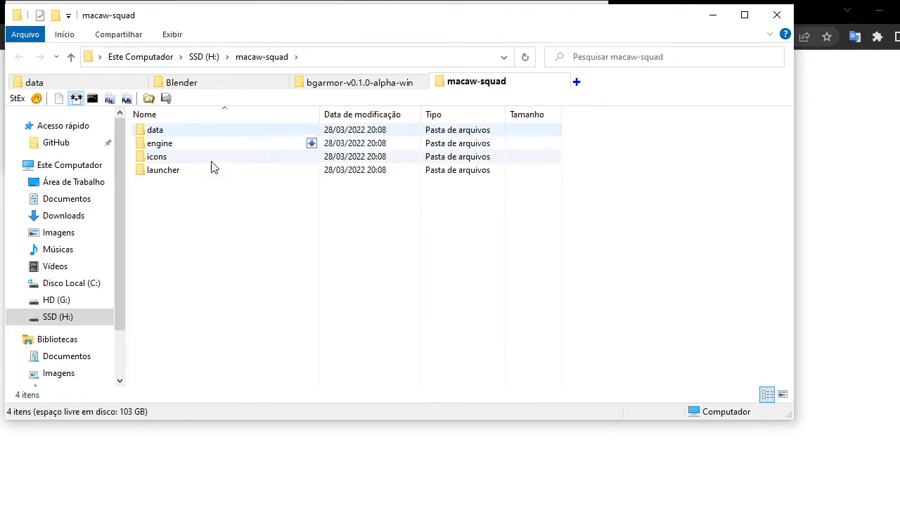
Browse the project's engine folder and its platform subfolders, including the Windows64 folder.
double_click(171, 146)
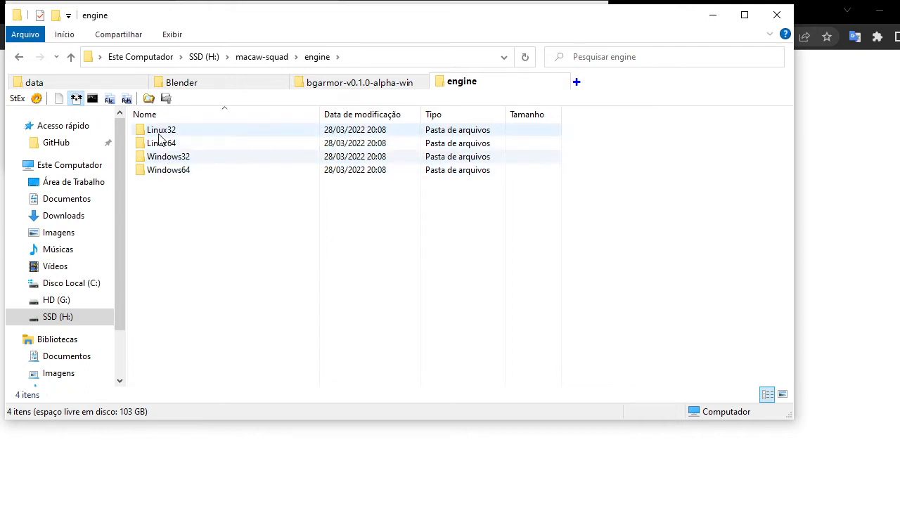
double_click(176, 171)
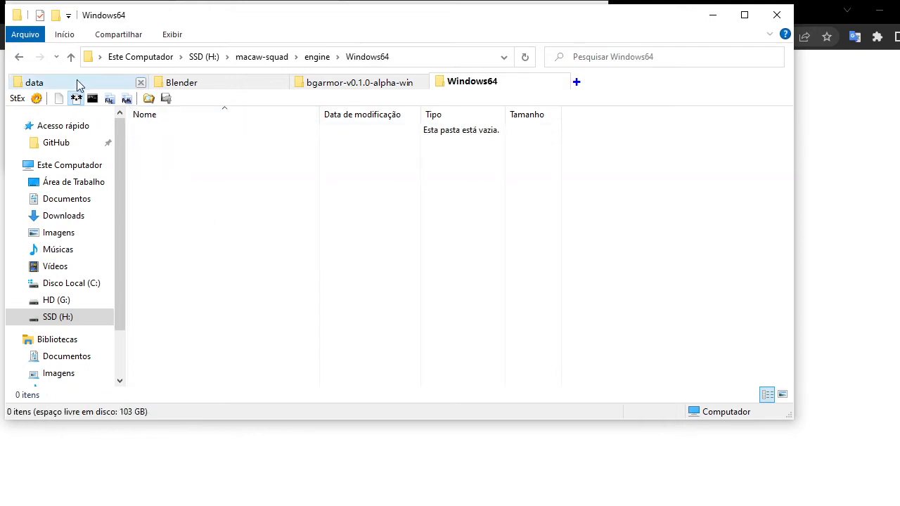
left_click(71, 56)
double_click(177, 156)
left_click(71, 56)
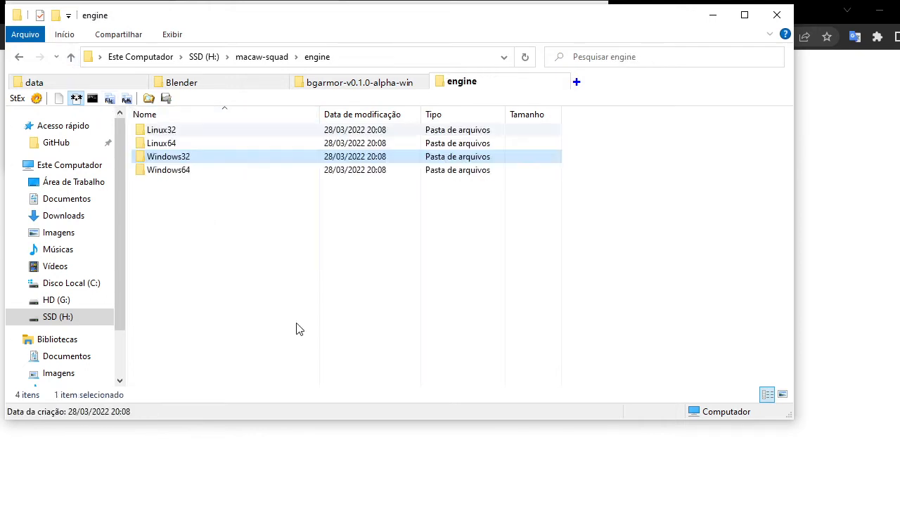
left_click(364, 288)
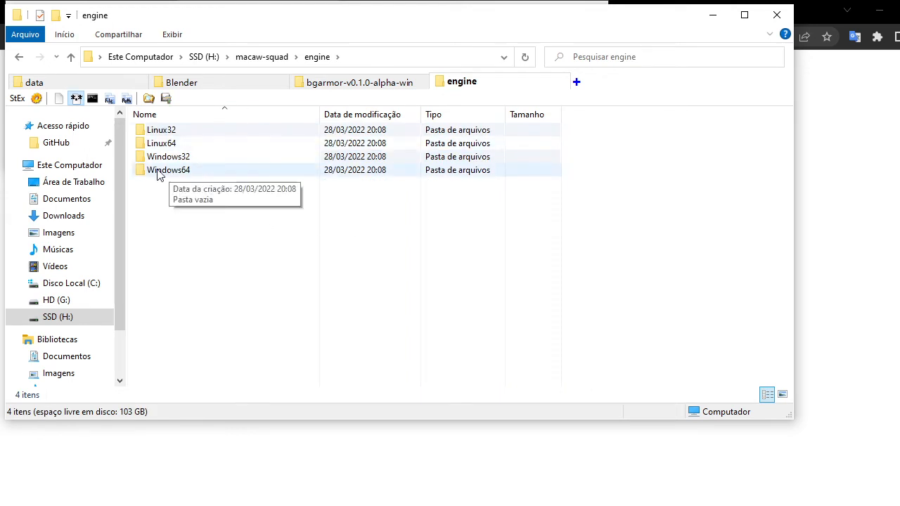
left_click(181, 176)
double_click(181, 176)
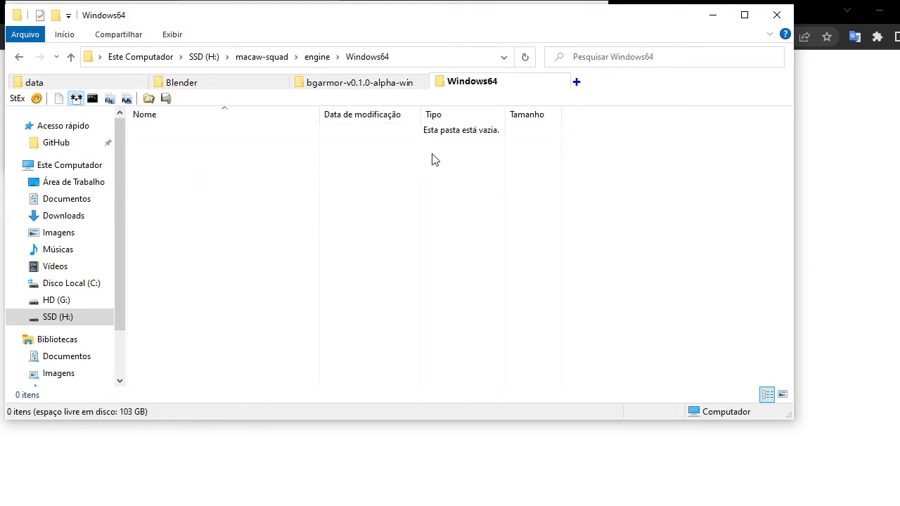
left_click(70, 56)
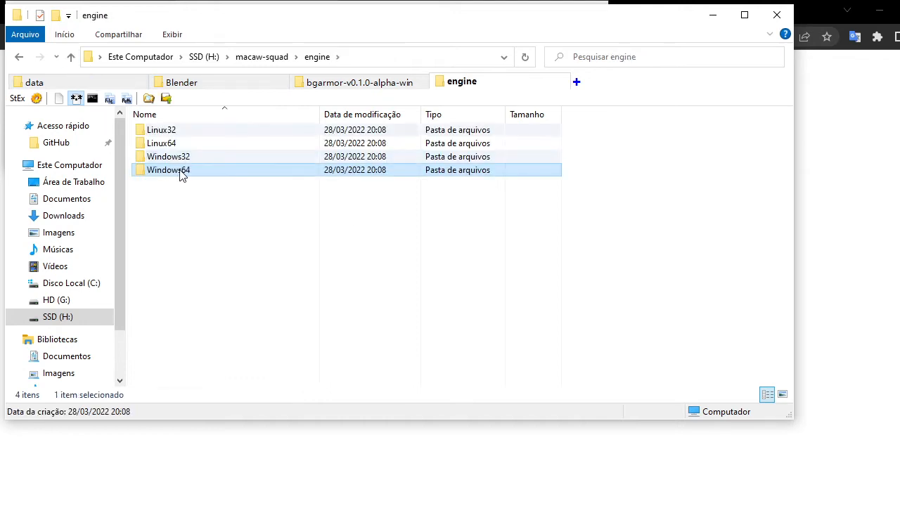
double_click(181, 173)
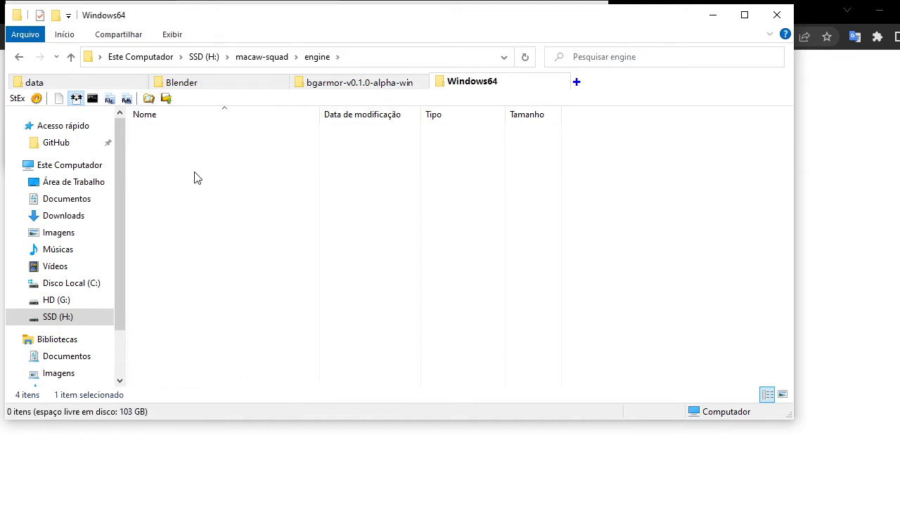
Open the blender-2.79b-windows64 folder and select the 2.79 folder, blenderplayer.exe and all the DLL files.
left_click(211, 81)
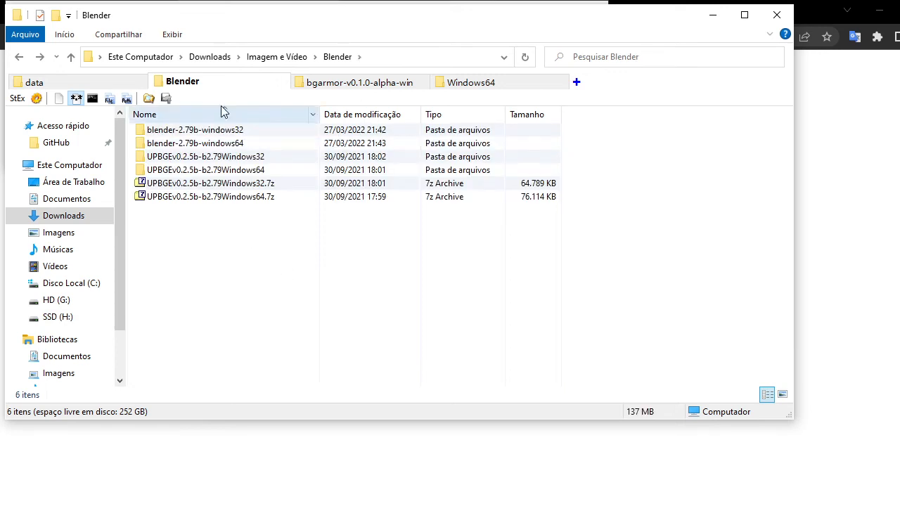
left_click(192, 146)
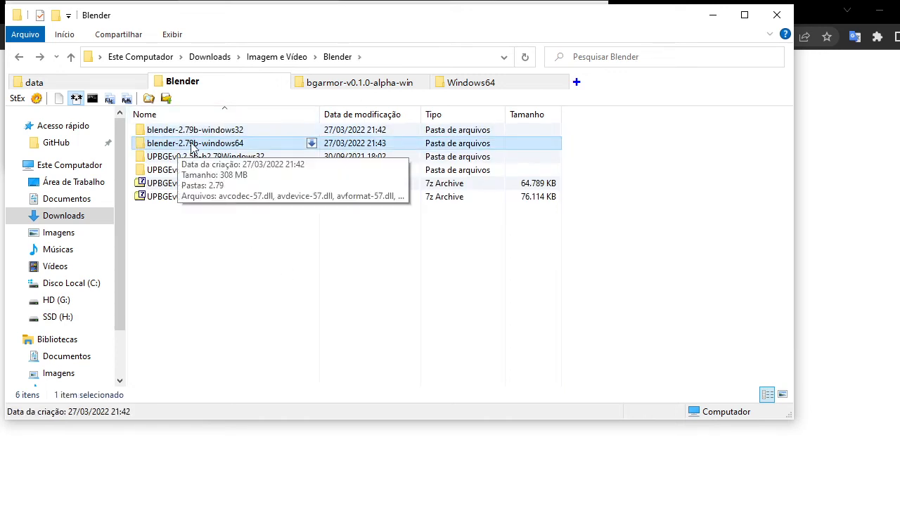
double_click(192, 145)
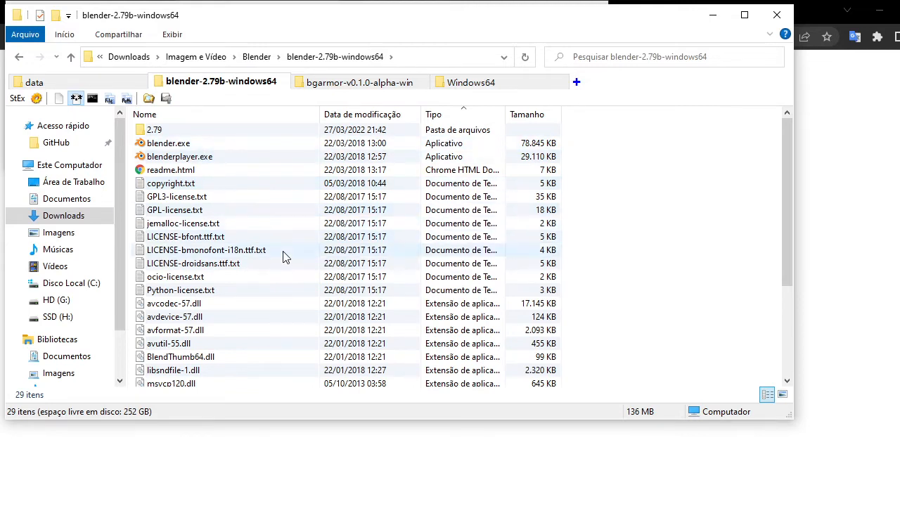
scroll(281, 257, "down", 4)
scroll(282, 296, "up", 5)
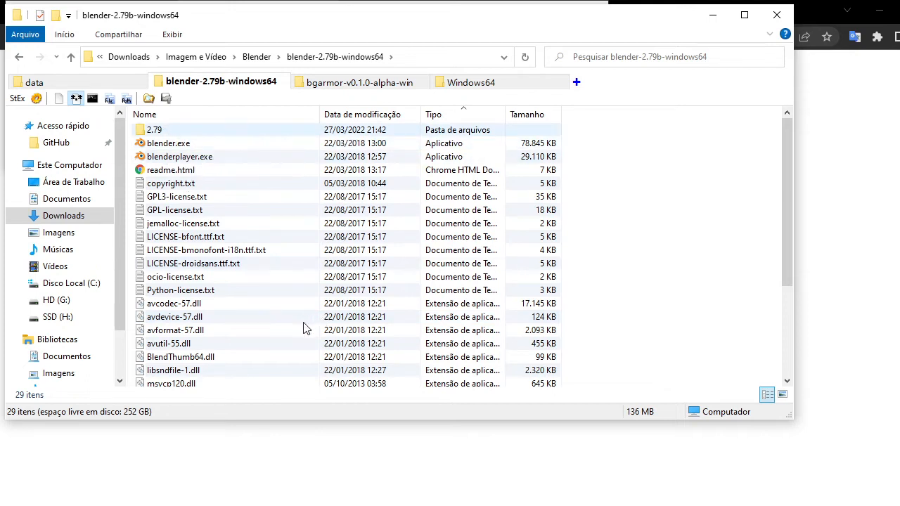
scroll(307, 329, "down", 3)
left_click(168, 374)
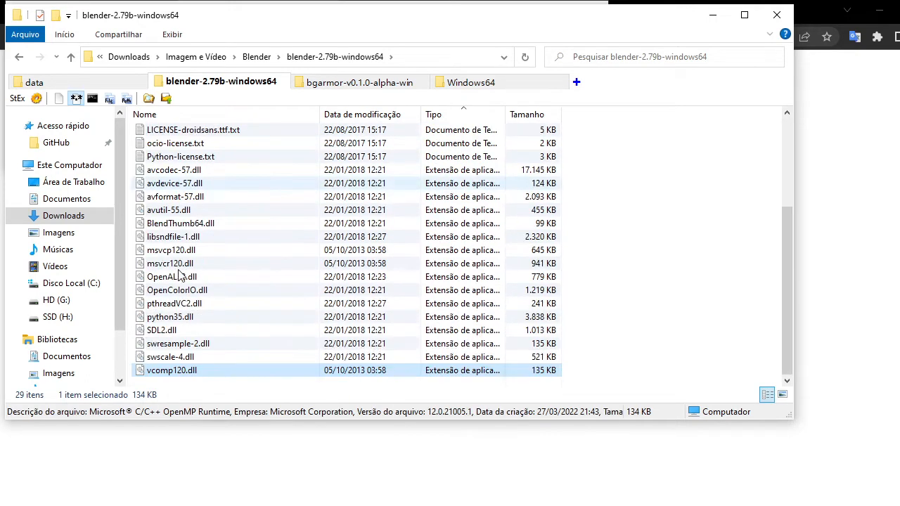
scroll(177, 246, "up", 1)
left_click(175, 209, "shift")
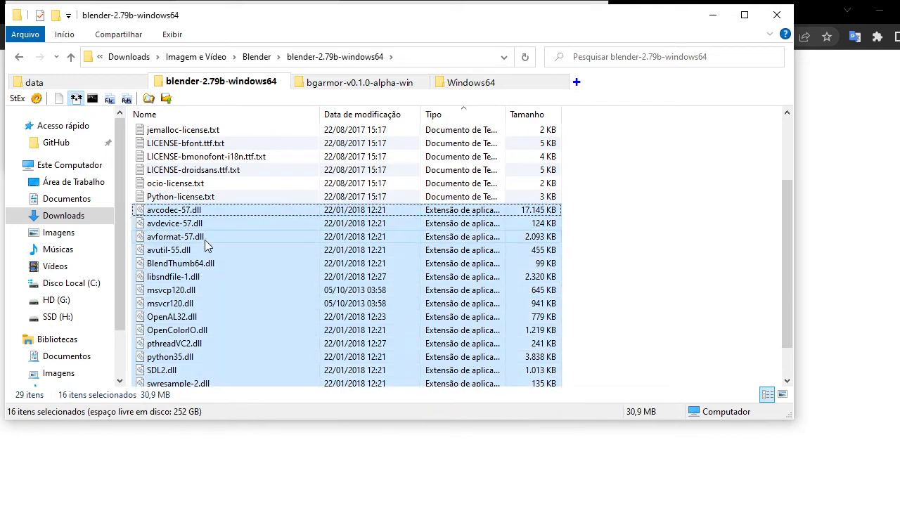
scroll(184, 218, "up", 3)
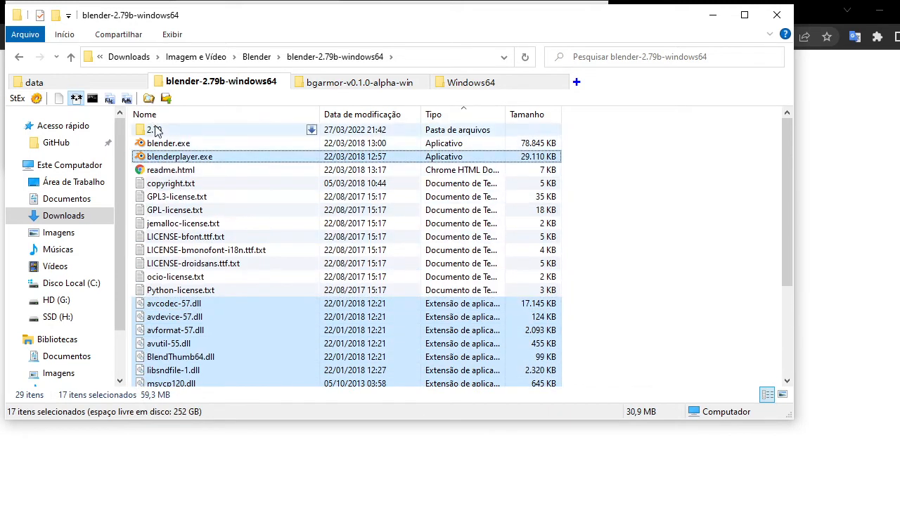
left_click(183, 130, "ctrl")
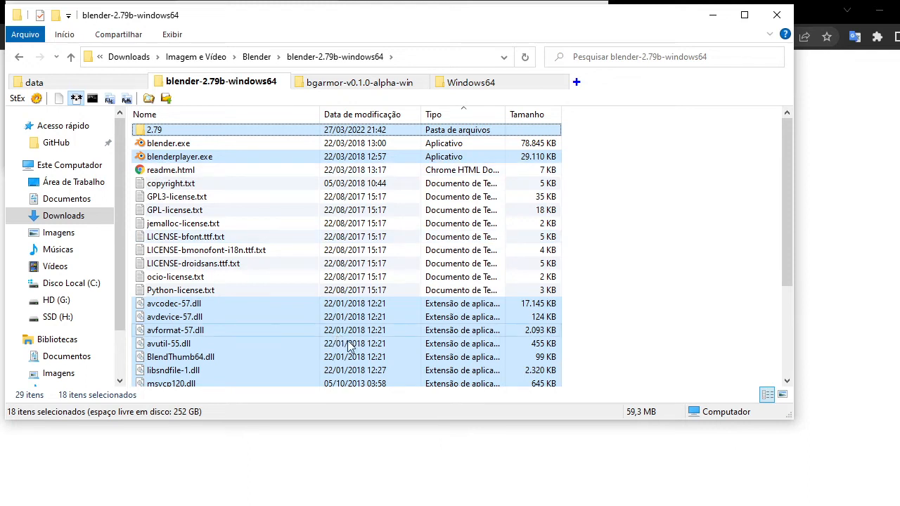
scroll(387, 311, "down", 3)
scroll(386, 312, "up", 3)
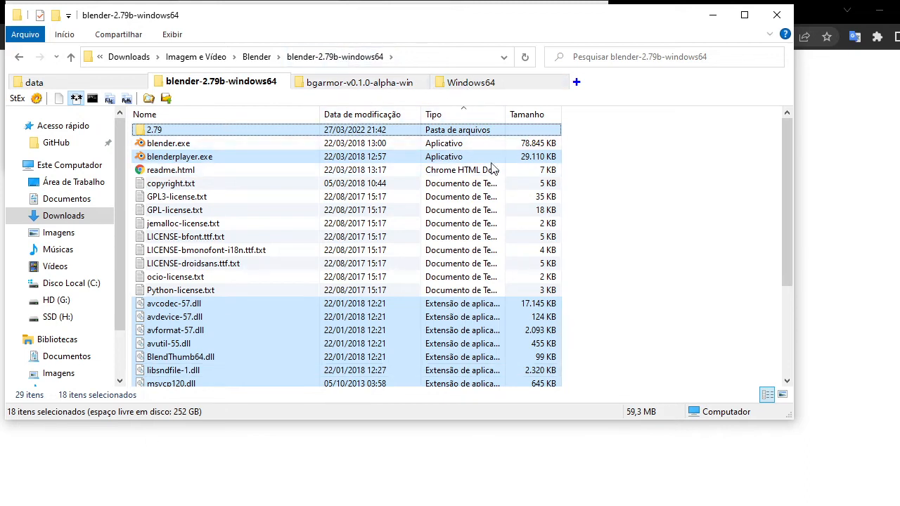
Paste the selected Blender files into the project's engine/Windows64 folder.
left_click(478, 82)
left_click_drag(420, 253, 404, 208)
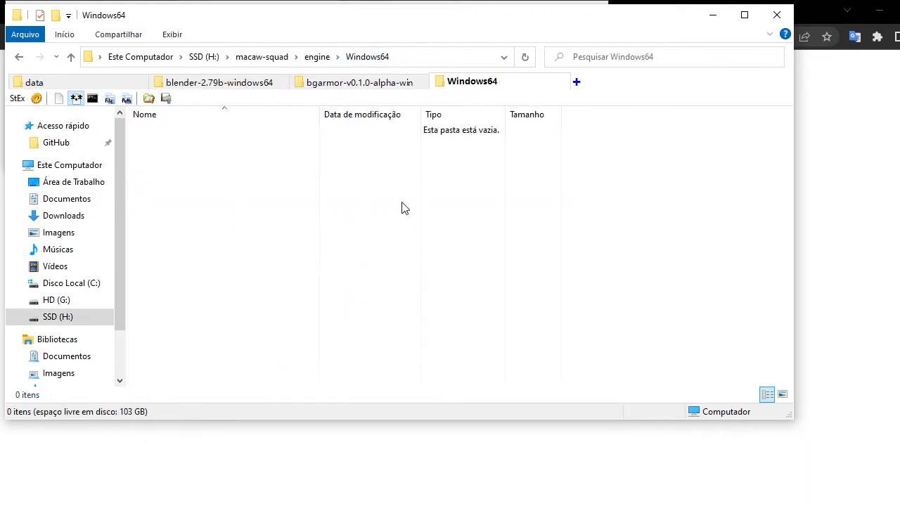
key("ctrl+v")
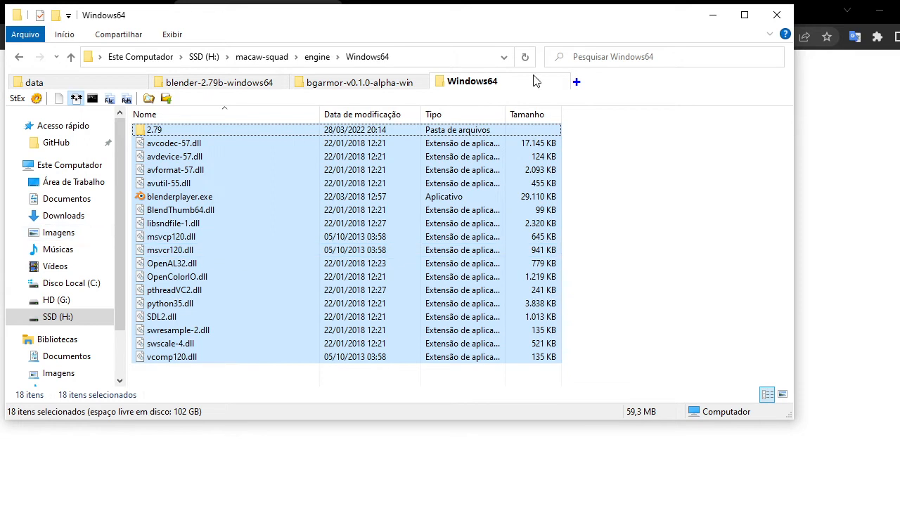
Permanently delete the datafiles and scripts folders from engine/Windows64/2.79.
left_click(71, 57)
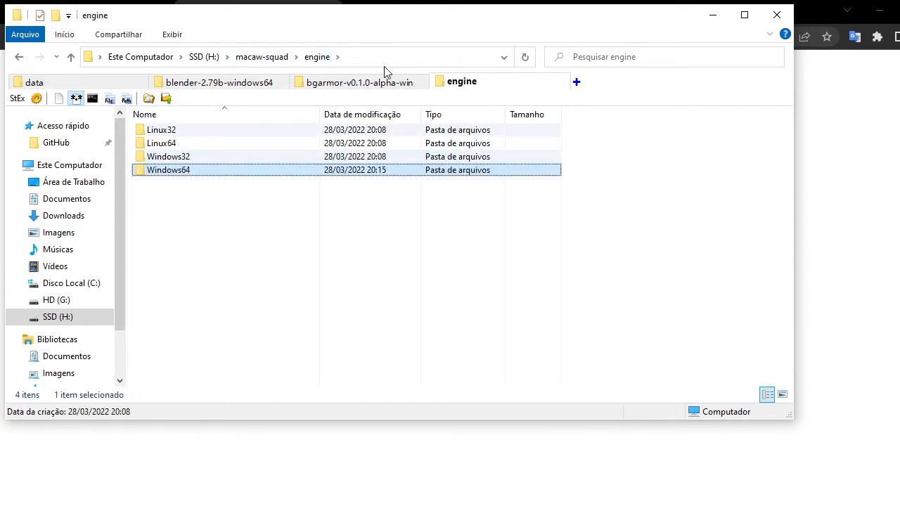
double_click(169, 170)
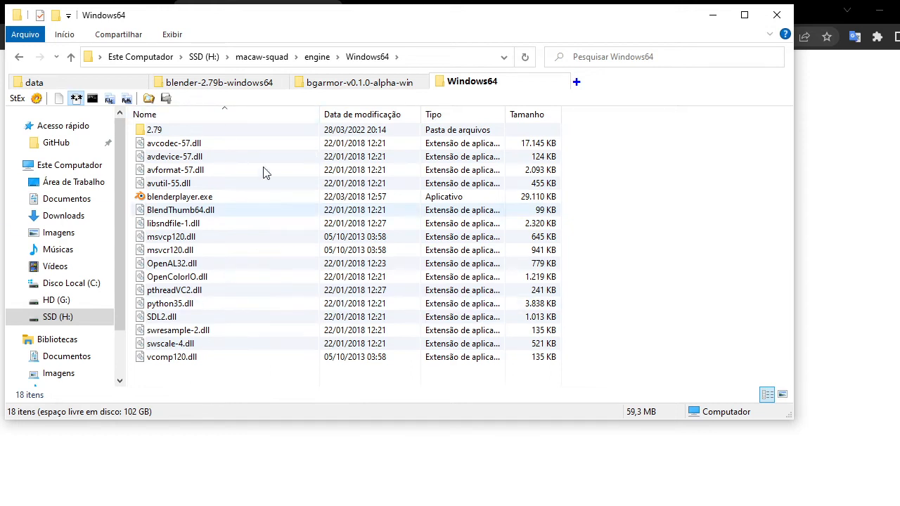
double_click(159, 132)
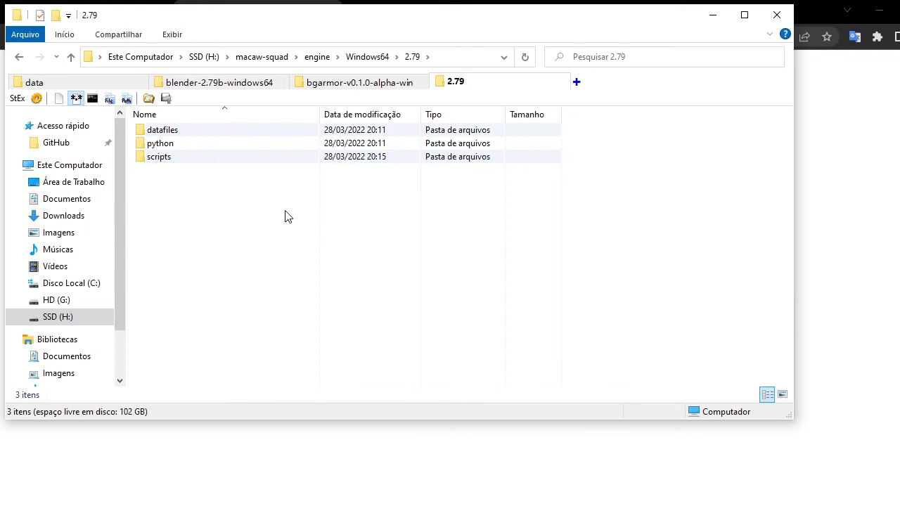
left_click(178, 133)
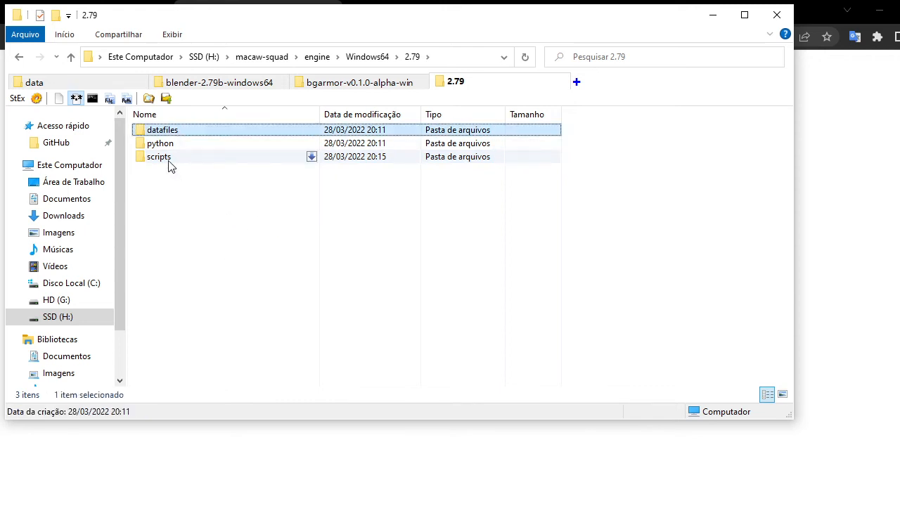
left_click(167, 159, "ctrl")
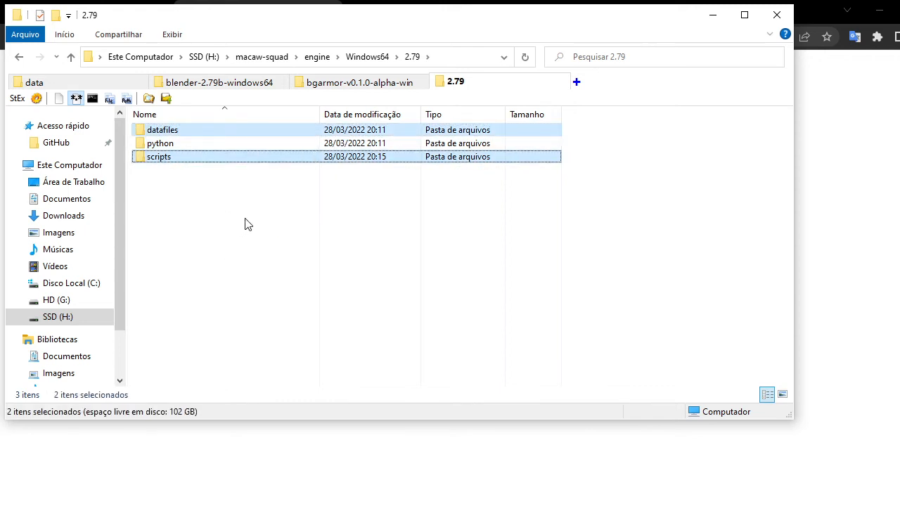
key("shift+Delete")
left_click(520, 280)
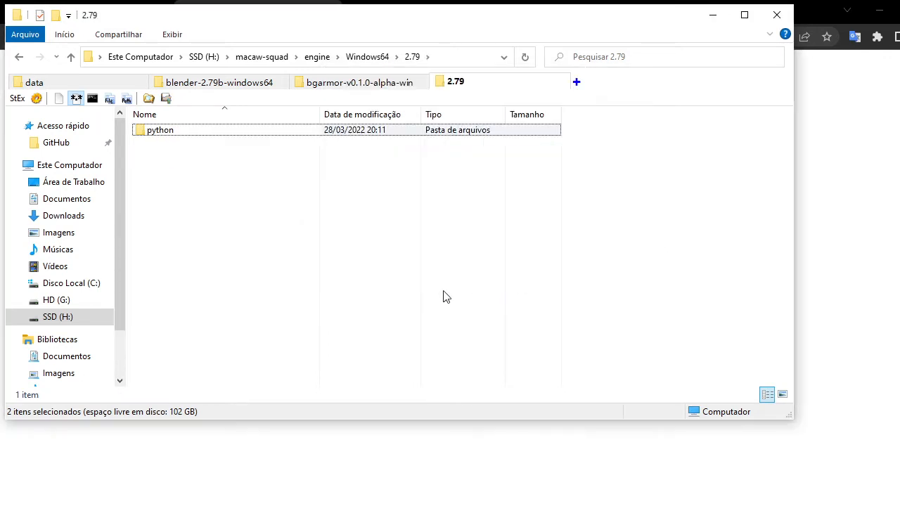
left_click_drag(289, 246, 390, 329)
Permanently delete the test folder from engine/Windows64/2.79/python/lib.
double_click(156, 132)
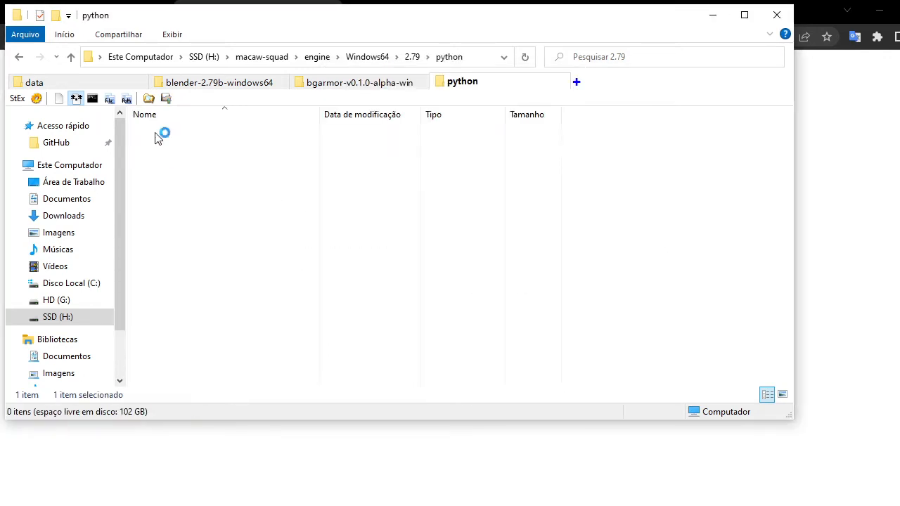
double_click(159, 144)
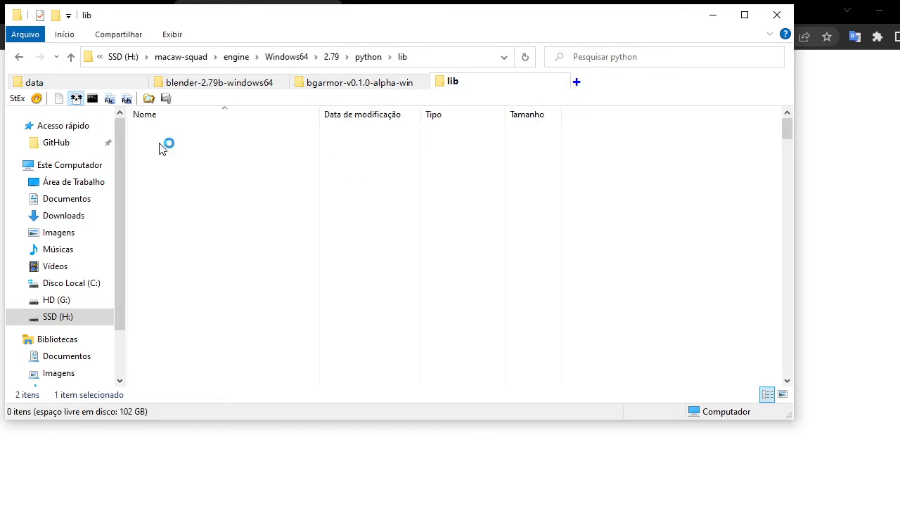
left_click(181, 188)
key("t")
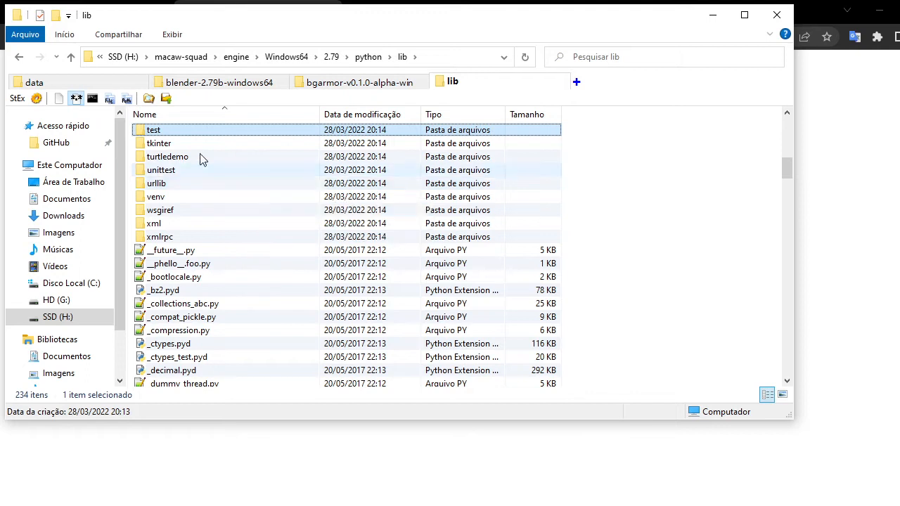
key("shift+Delete")
key("Return")
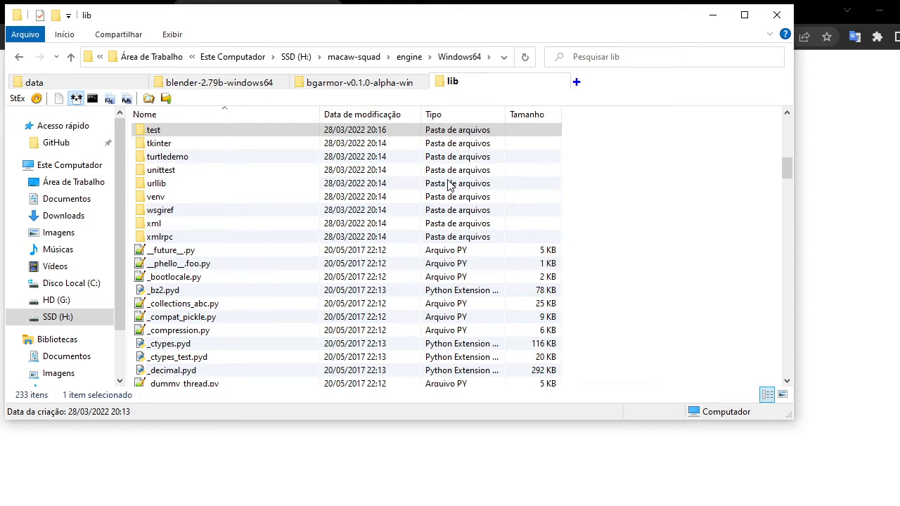
Return to engine/Windows64 and review the engine and Python executable paths in the panel's Paths settings.
left_click(354, 57)
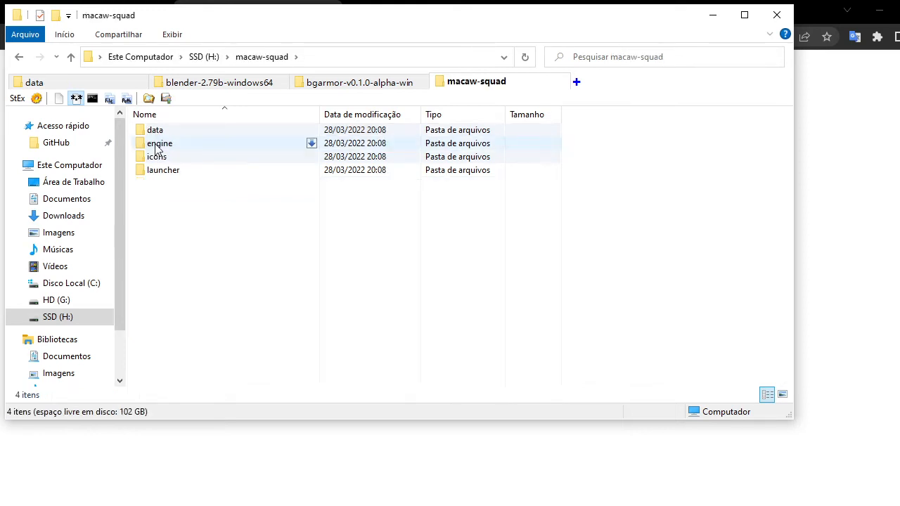
double_click(159, 144)
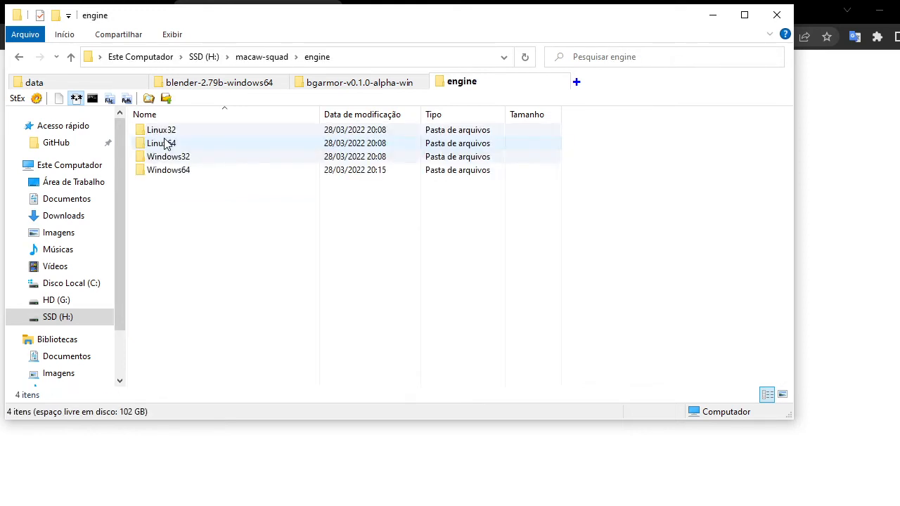
double_click(169, 170)
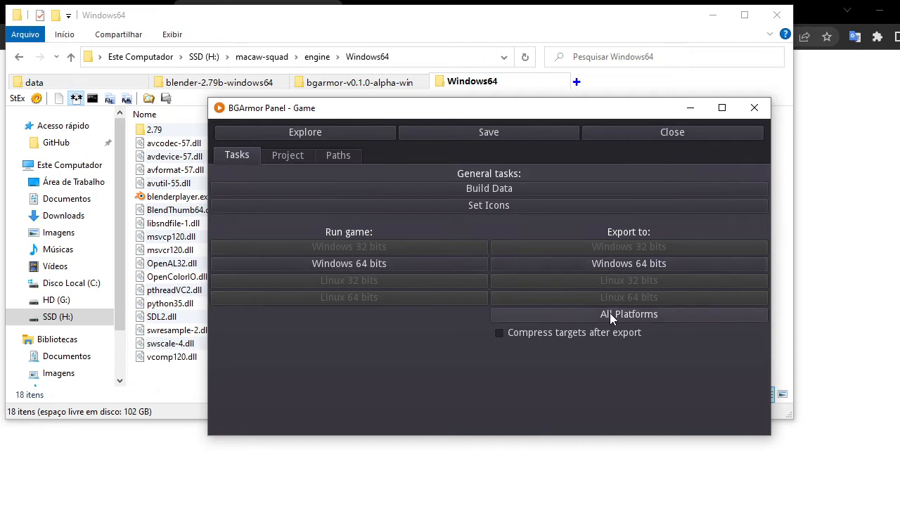
left_click(342, 154)
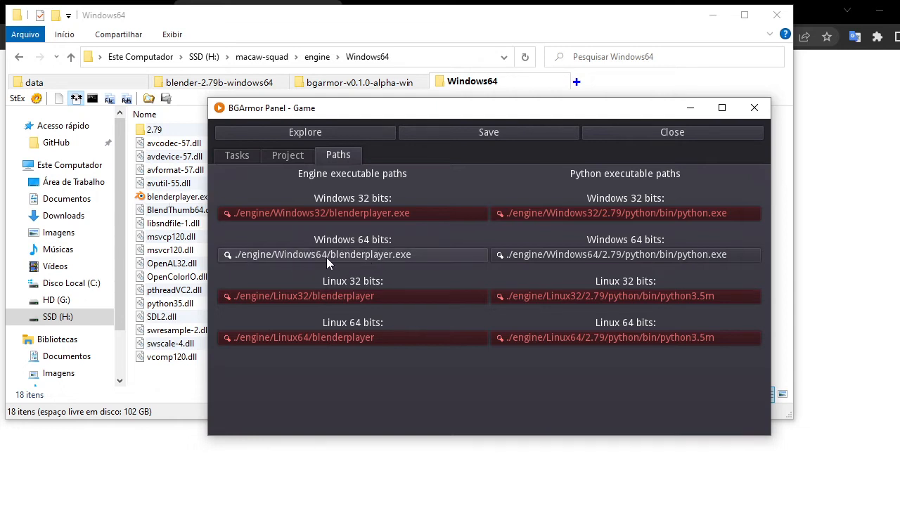
Rename blenderplayer.exe in engine/Windows64 to engine and switch back to the BGArmor panel.
left_click(158, 197)
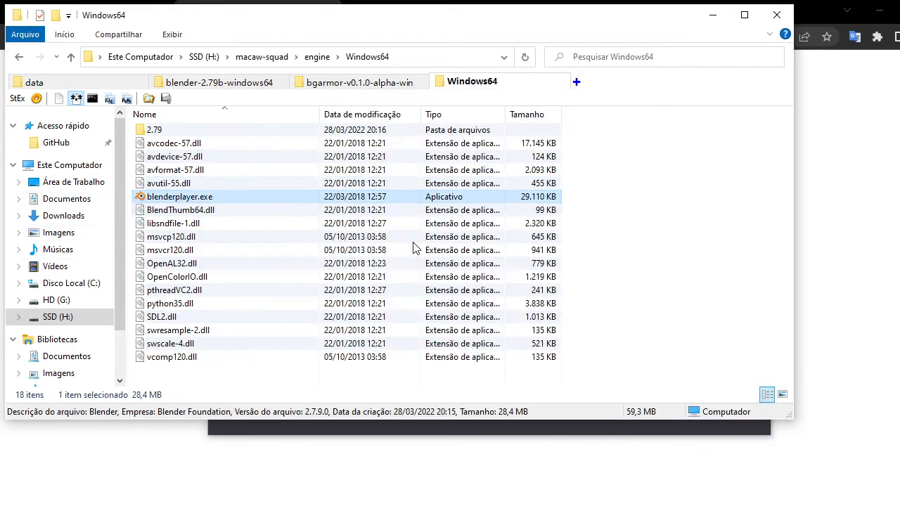
key("F2")
type("engine")
key("Return")
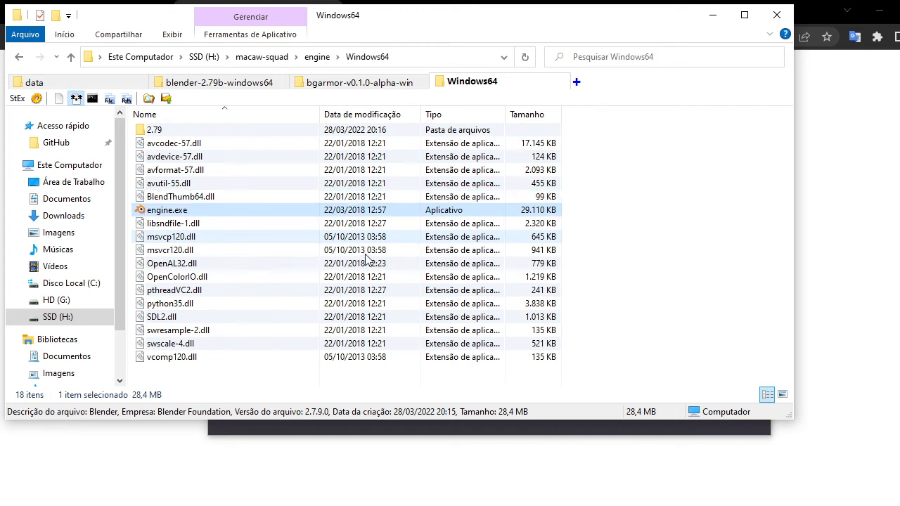
key("alt+Tab")
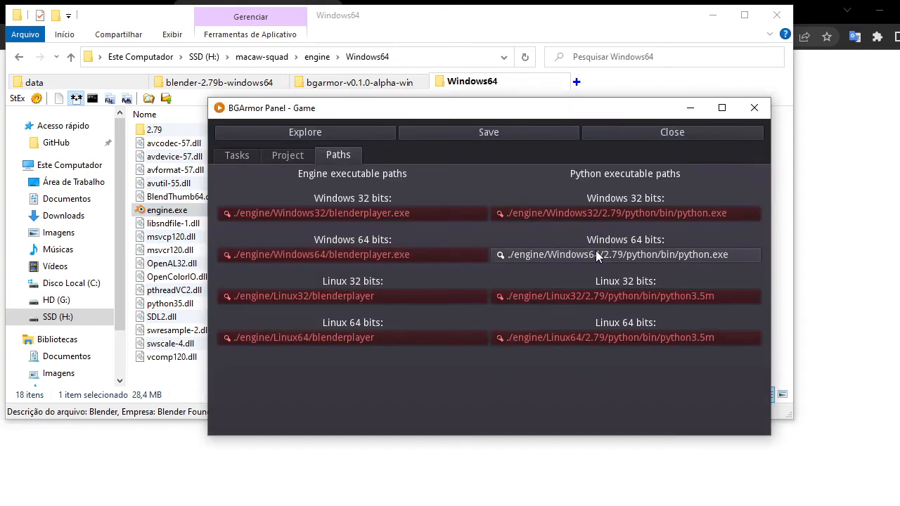
Set the Windows 64-bit engine executable path to engine/Windows64/engine.exe, leaving the Python path selector without changes.
left_click(313, 256)
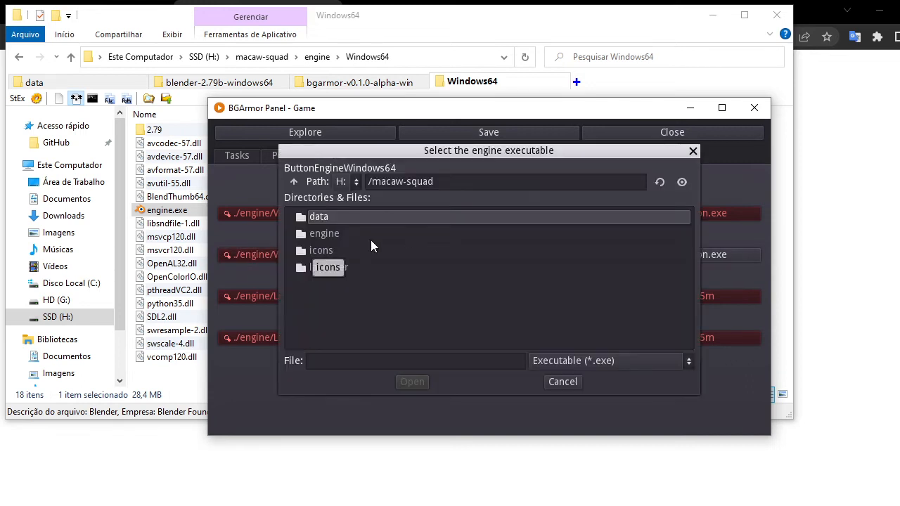
double_click(326, 234)
double_click(334, 267)
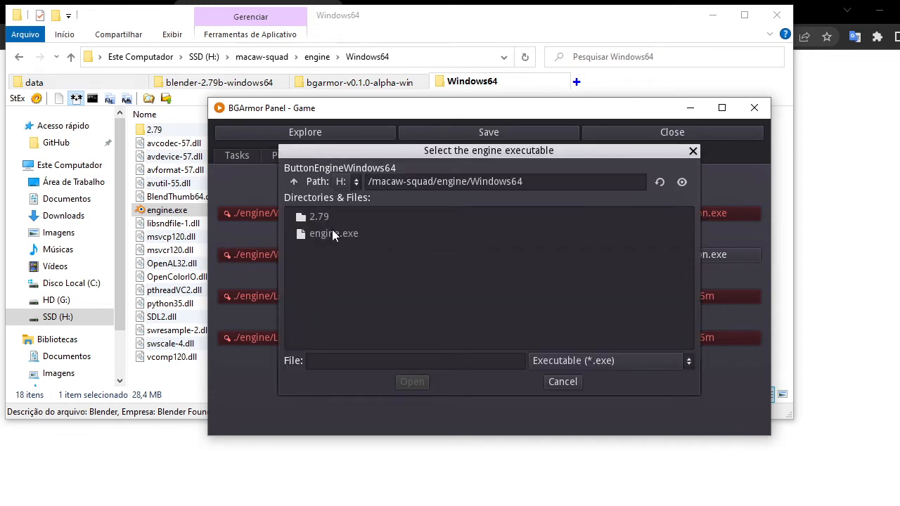
double_click(332, 233)
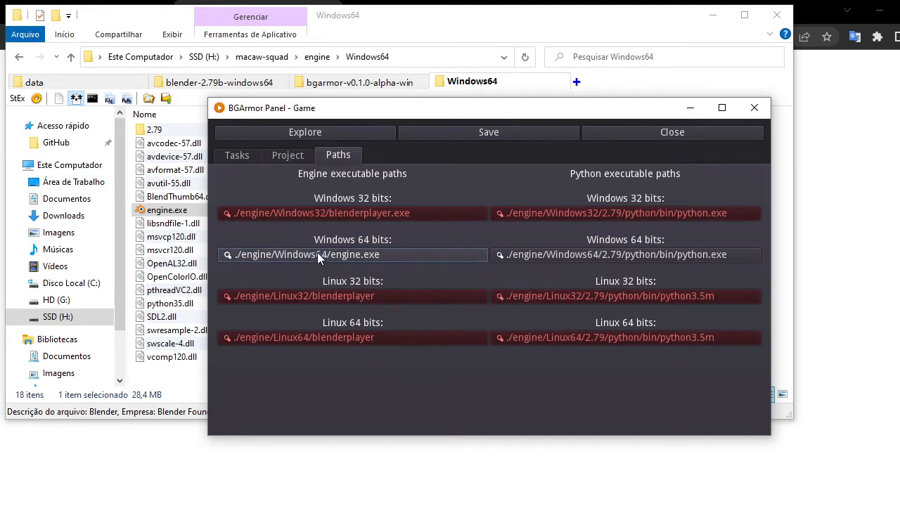
left_click(599, 255)
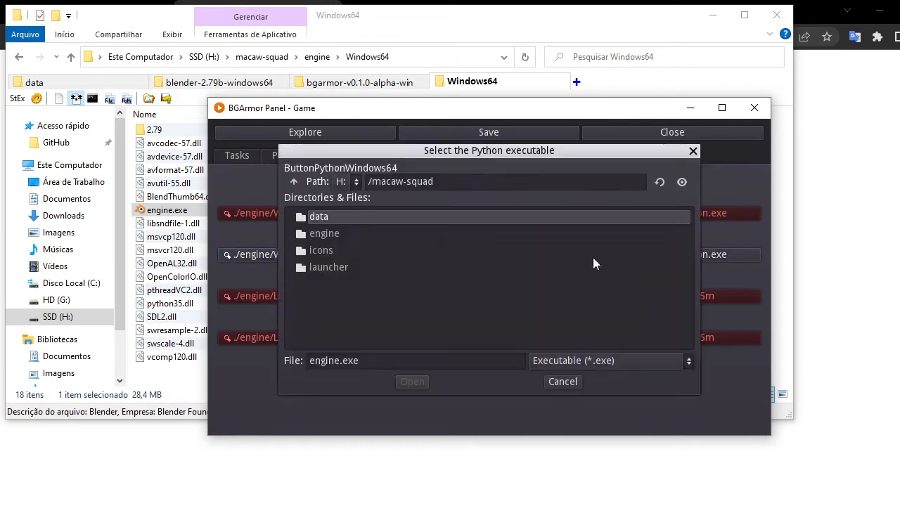
left_click(571, 385)
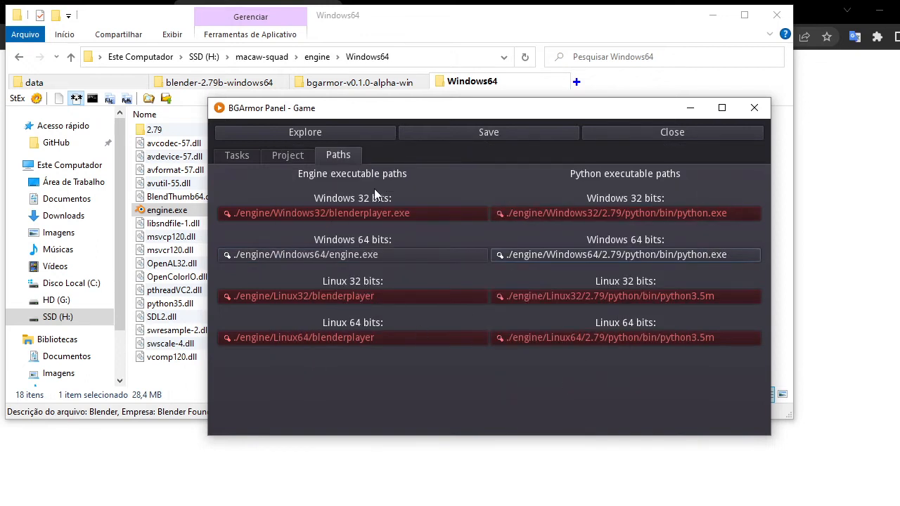
left_click(243, 155)
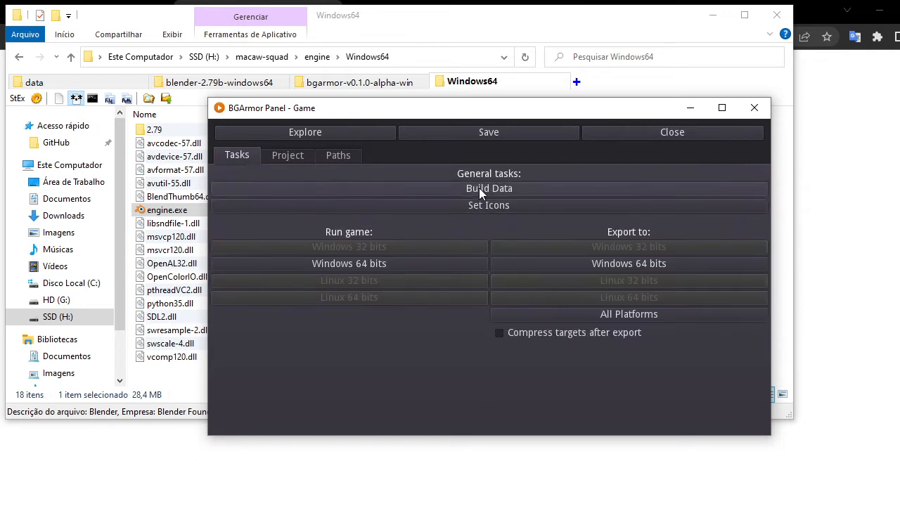
left_click(338, 155)
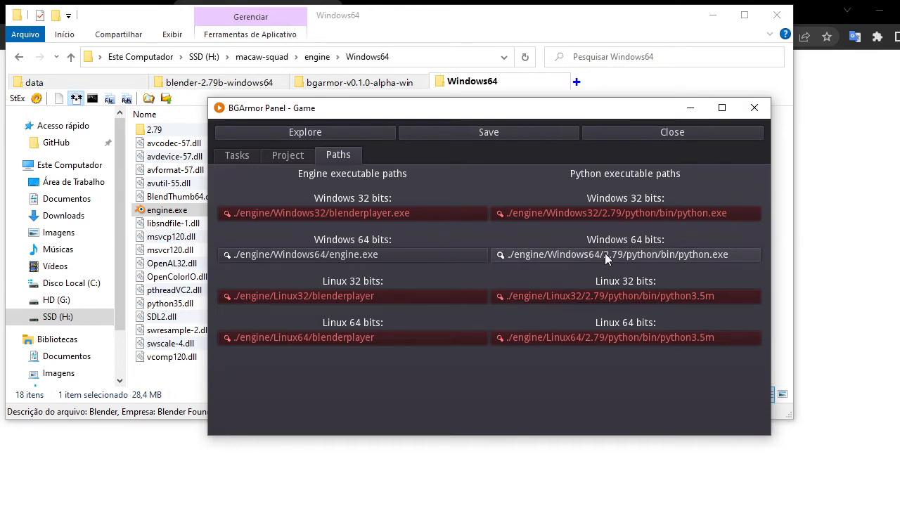
left_click(237, 156)
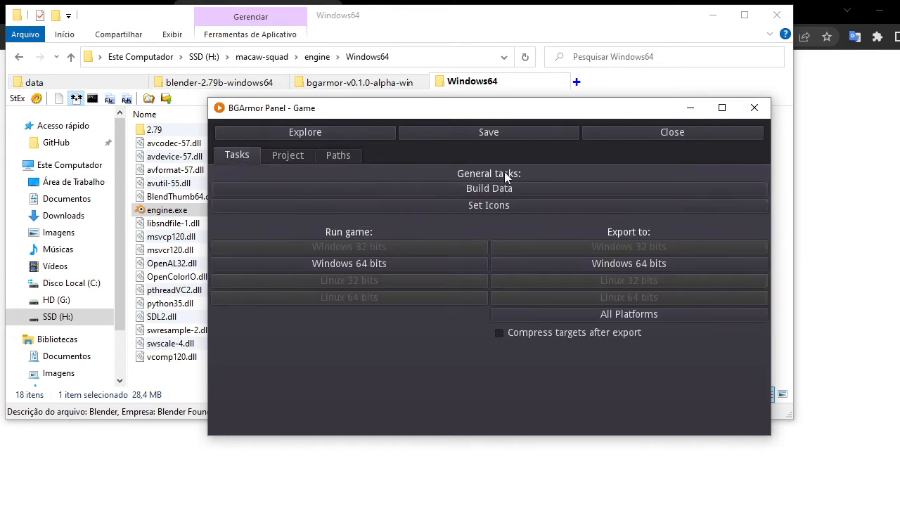
Open the macaw-squad folder, then build the game data package from the panel and dismiss the build log.
left_click(434, 81)
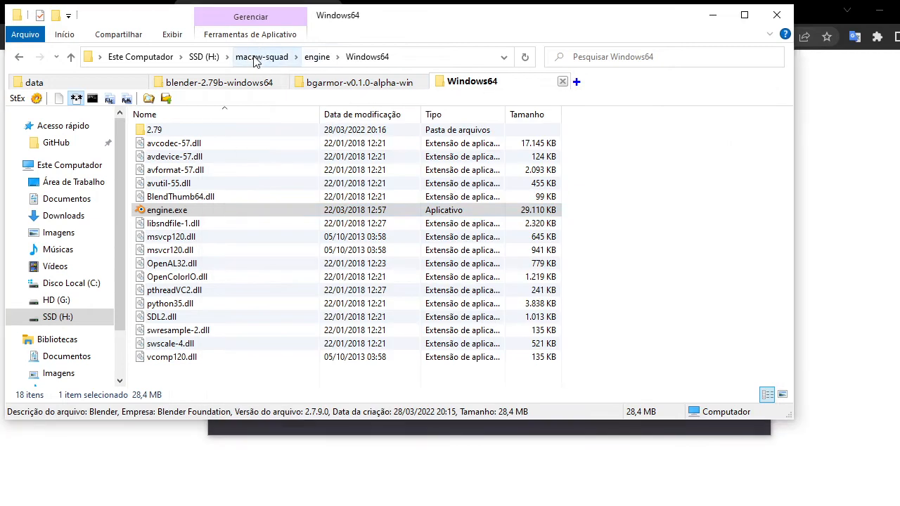
left_click(262, 57)
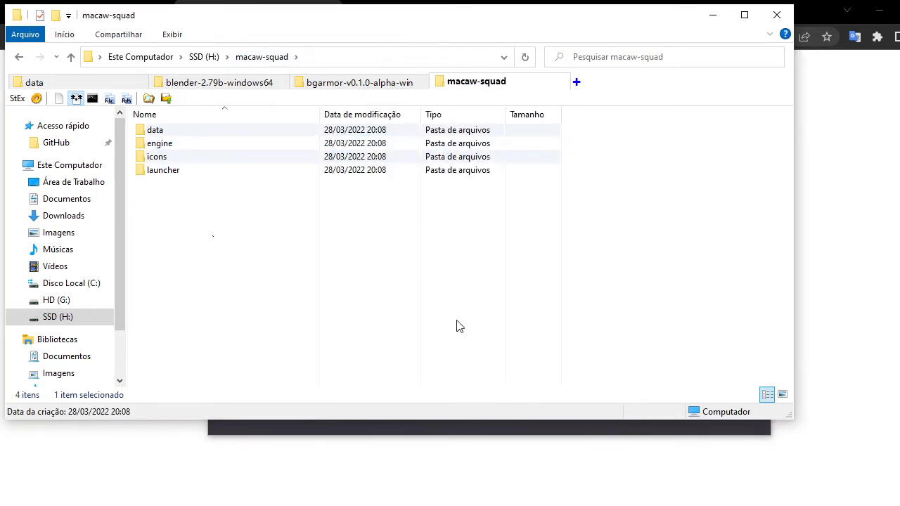
key("alt+Tab")
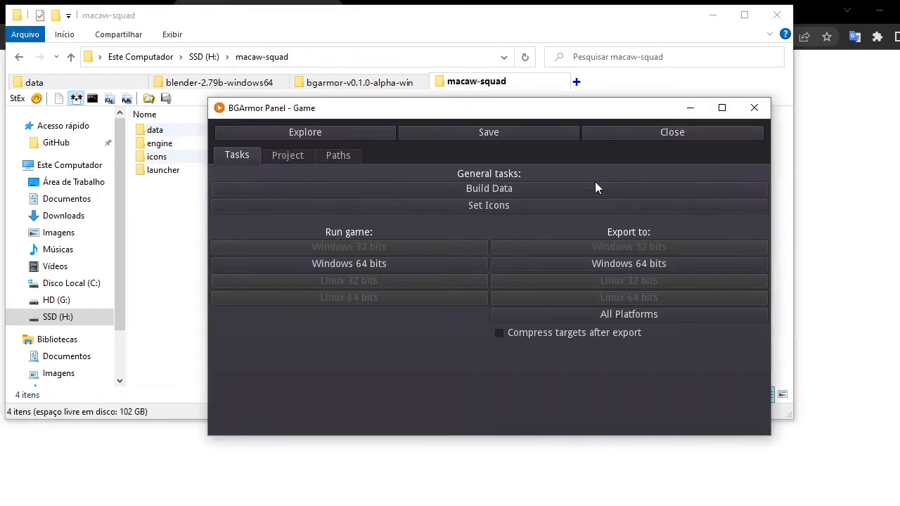
left_click(500, 188)
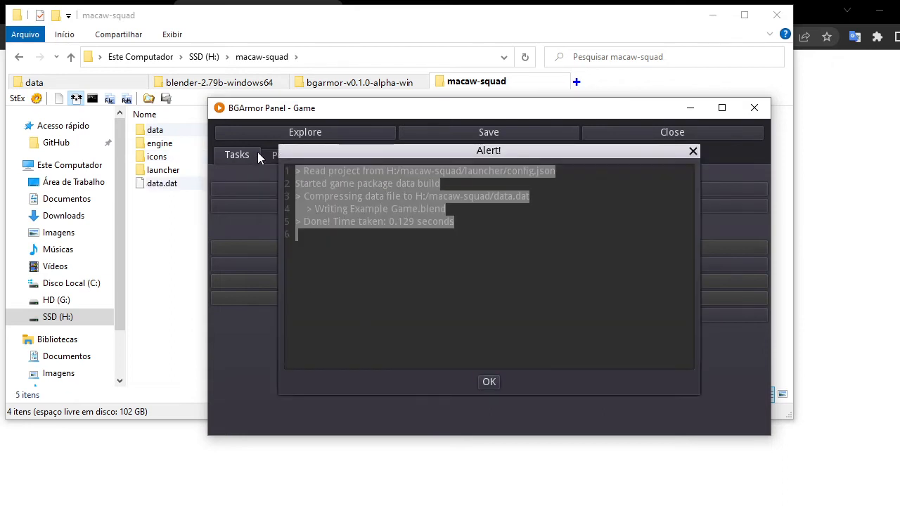
left_click_drag(293, 175, 408, 284)
left_click(436, 289)
mouse_move(468, 153)
left_mouse_down()
mouse_move(490, 246)
mouse_move(476, 156)
left_mouse_up()
left_click_drag(321, 198, 534, 200)
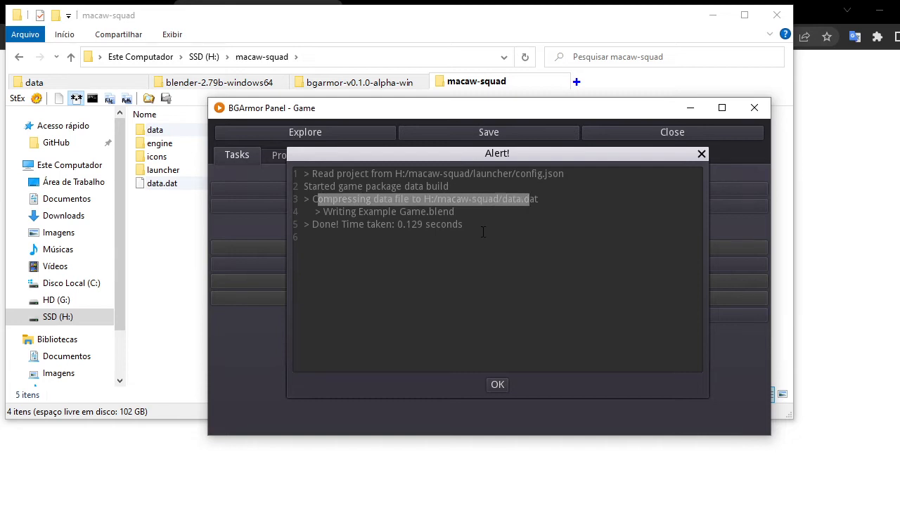
left_click(408, 186)
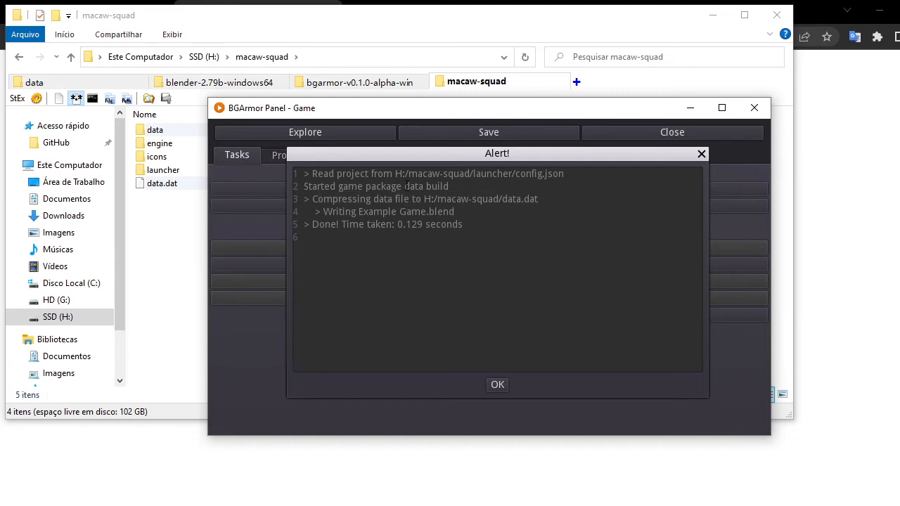
left_click(497, 385)
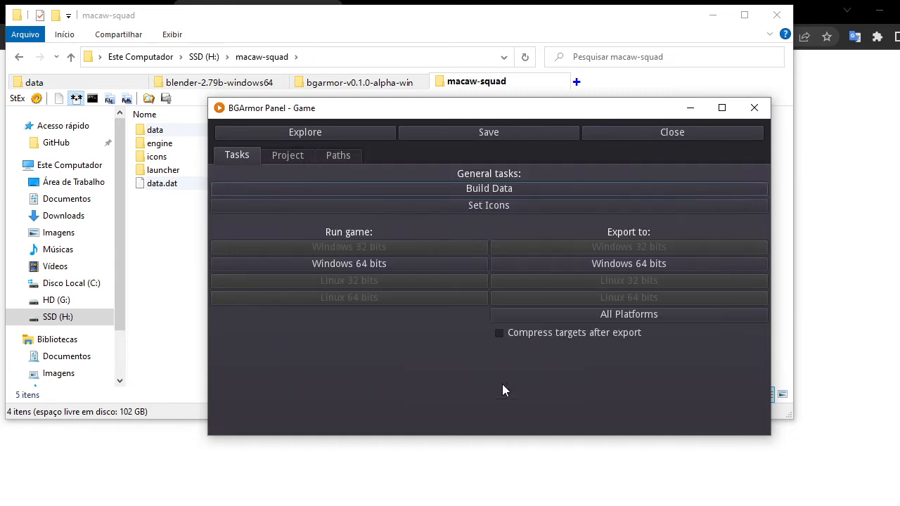
Inspect the generated data.dat file and the data folder contents in macaw-squad.
left_click(163, 211)
left_click(166, 186)
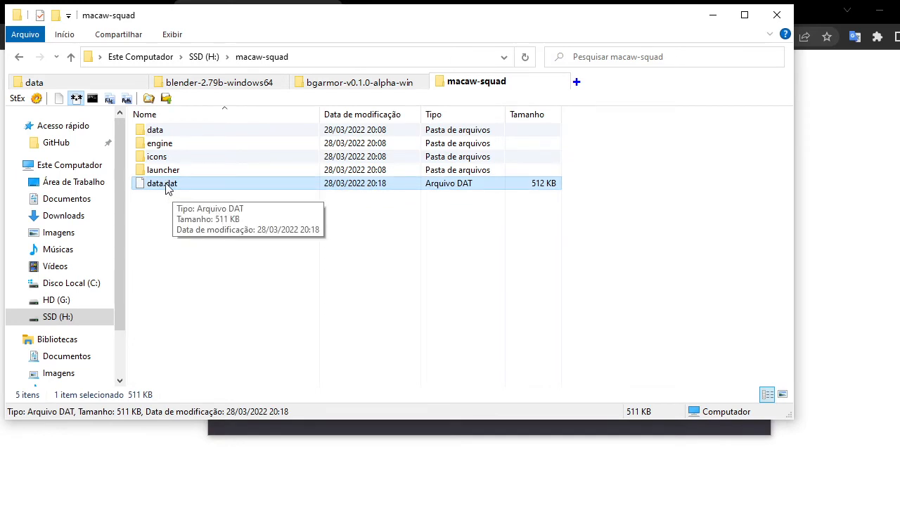
double_click(156, 131)
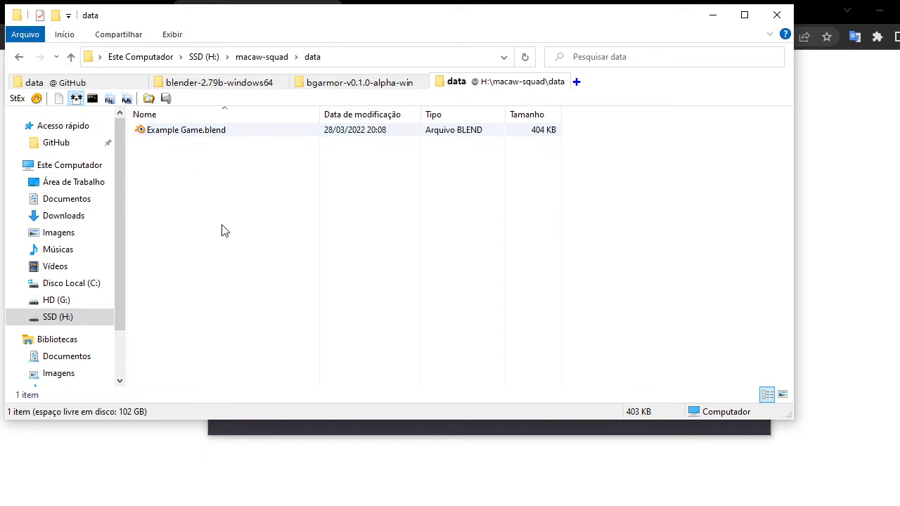
left_click(258, 130)
left_click(232, 300)
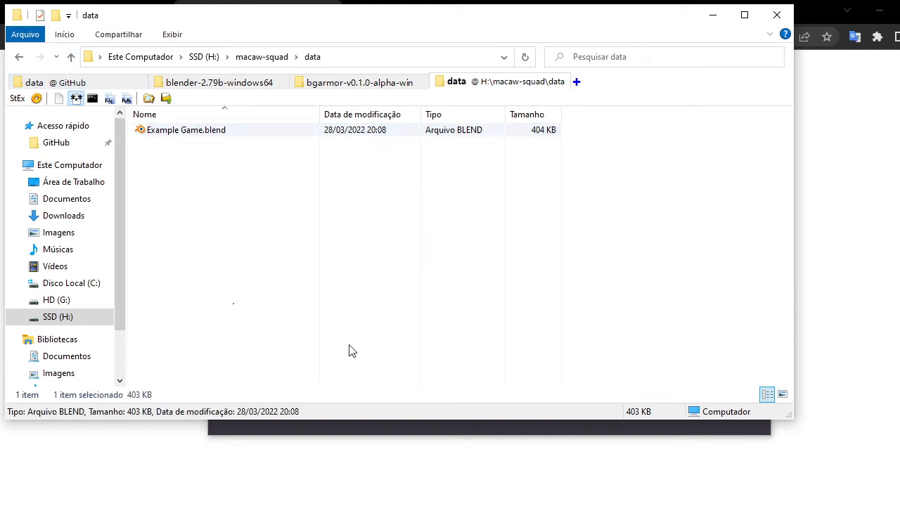
left_click(72, 59)
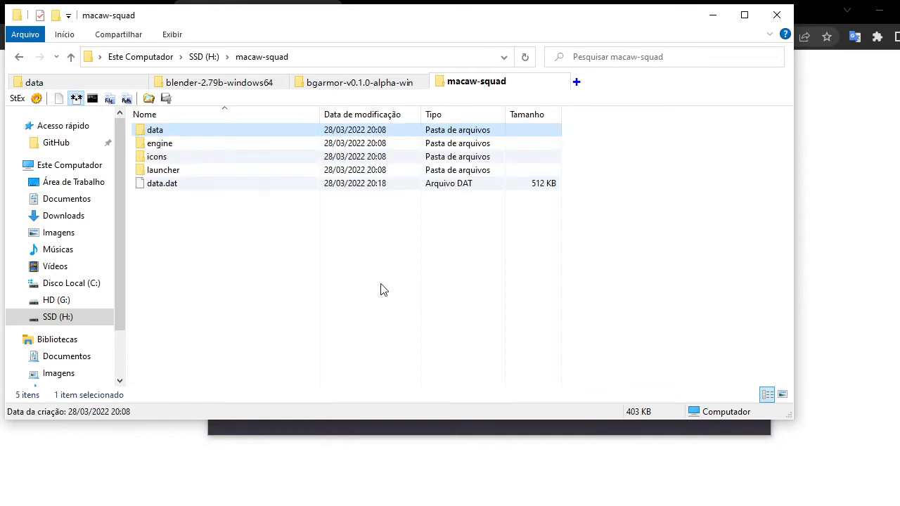
key("alt")
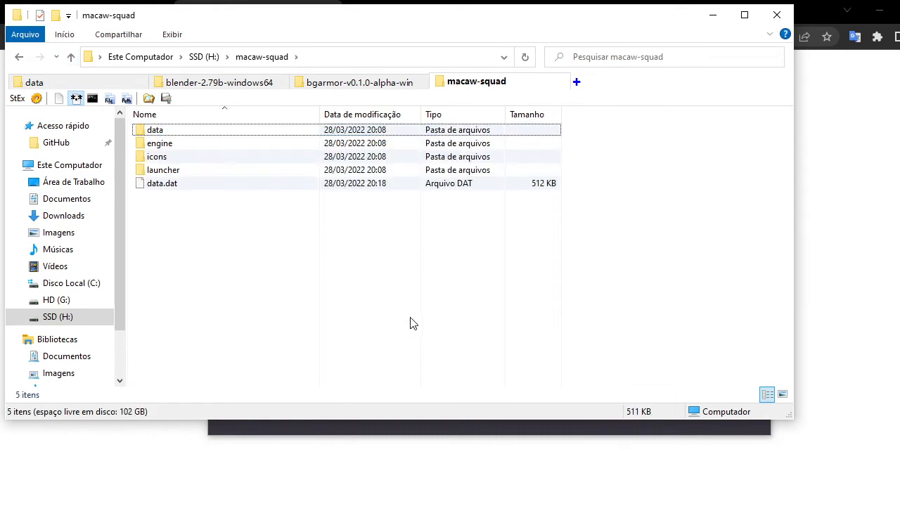
key("alt")
Try to run the game on Windows 64 bits and close the alert.
key("alt+Tab")
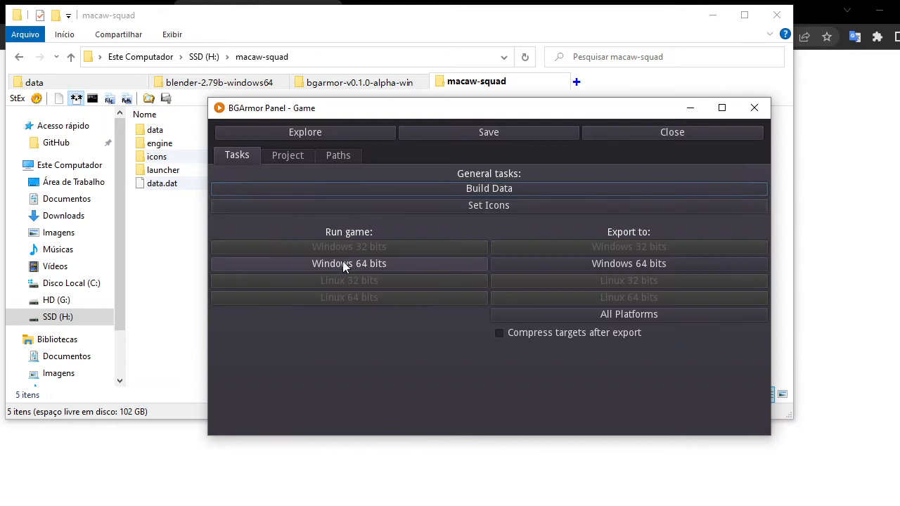
left_click(343, 262)
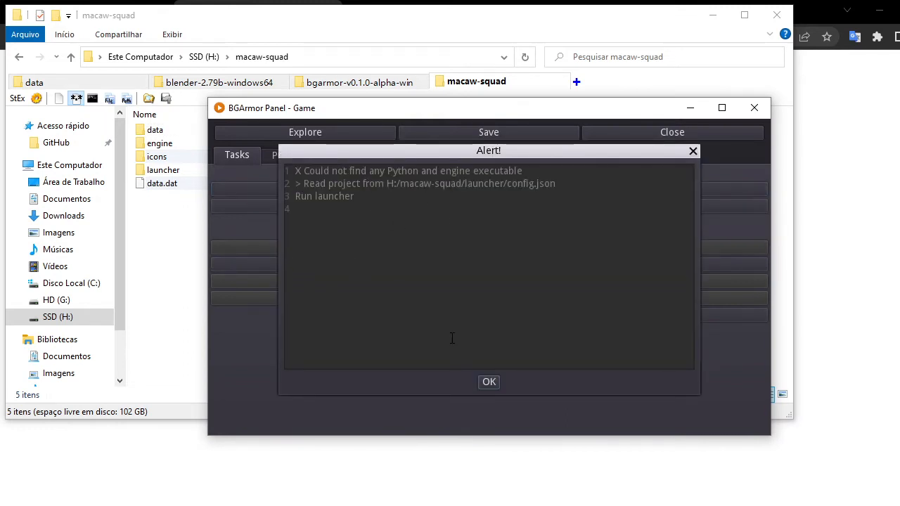
left_click_drag(280, 148, 282, 151)
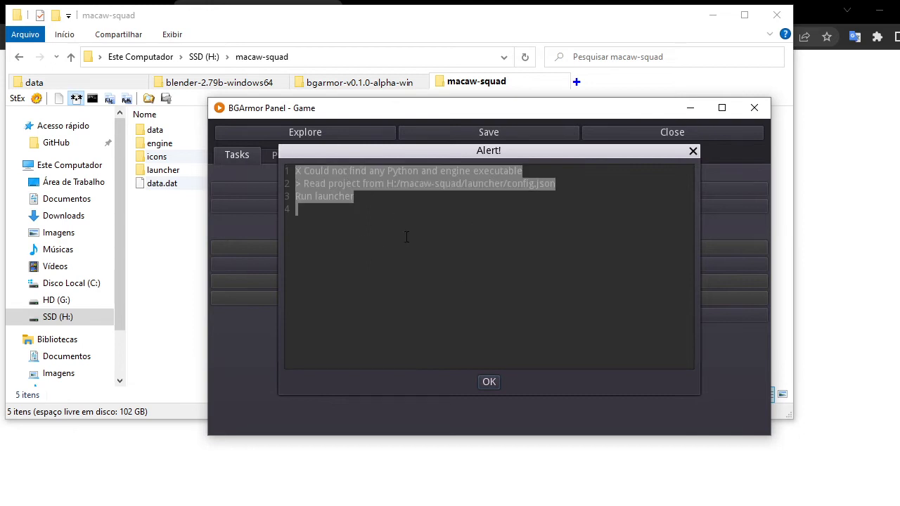
left_click(406, 237)
left_click(489, 383)
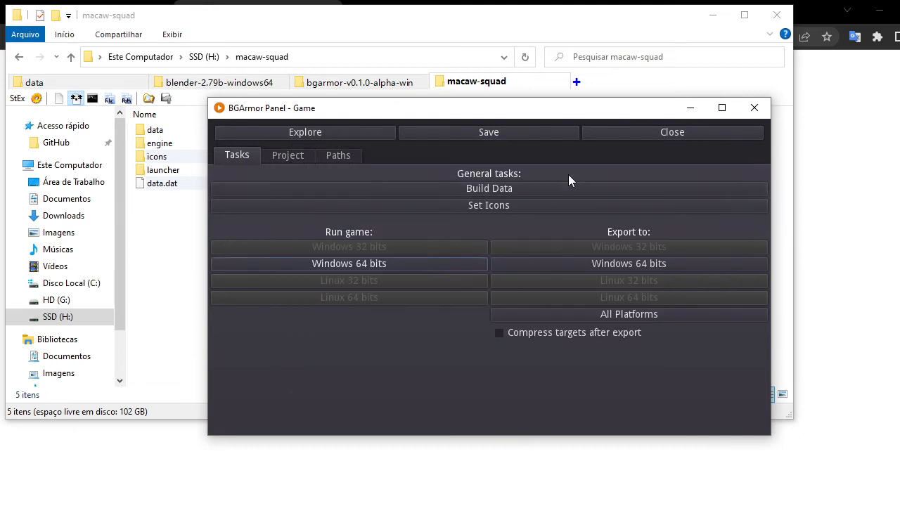
Save the panel's path settings.
left_click(343, 158)
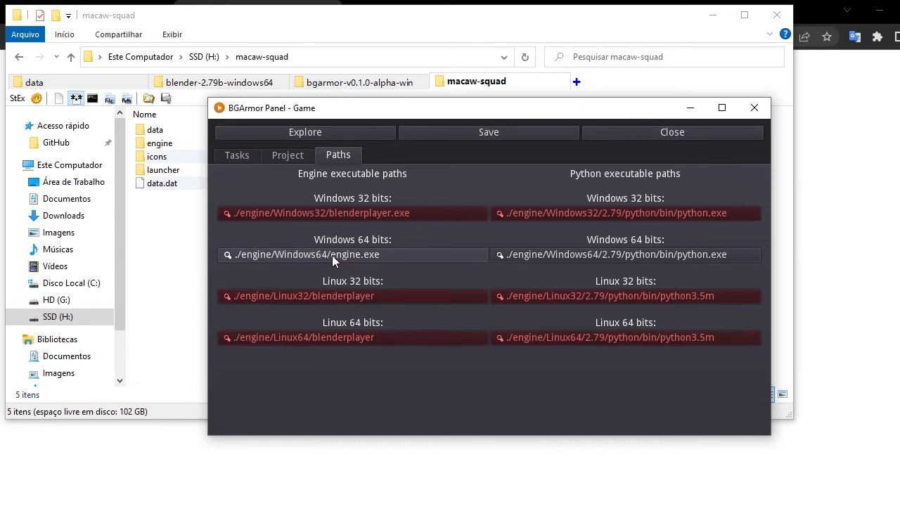
left_click(489, 133)
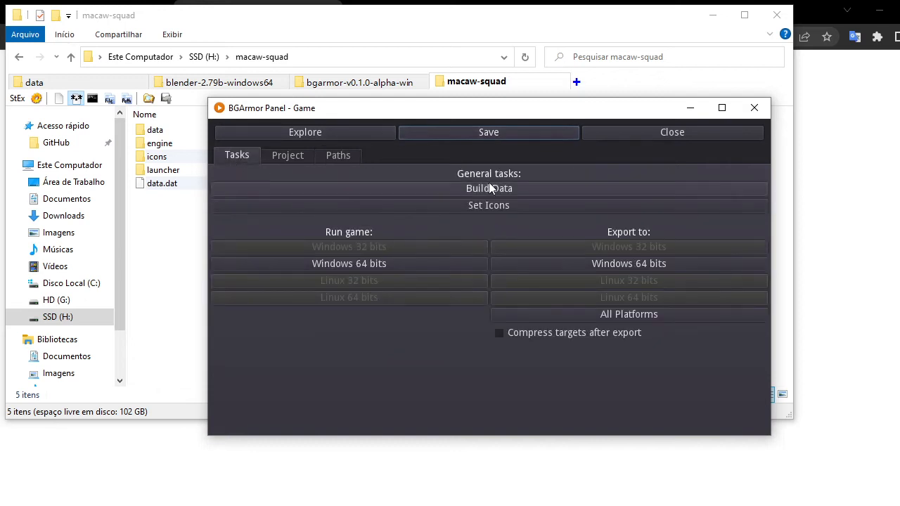
Run the game on Windows 64 bits, walk forward a few steps, quit it and close the alert.
left_click(361, 265)
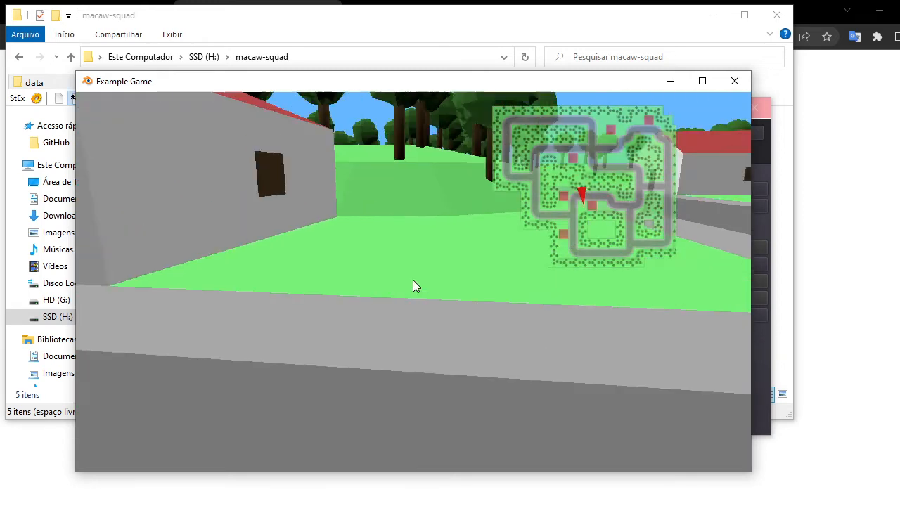
key("w")
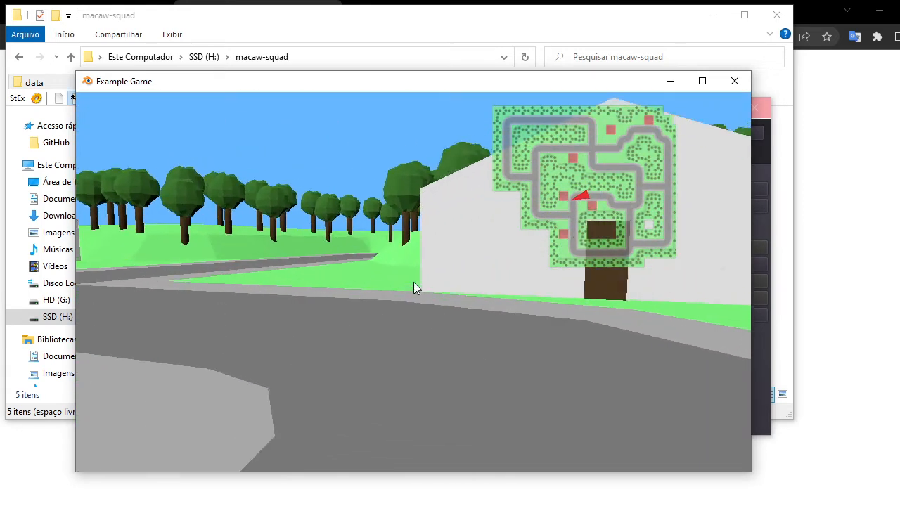
key("w")
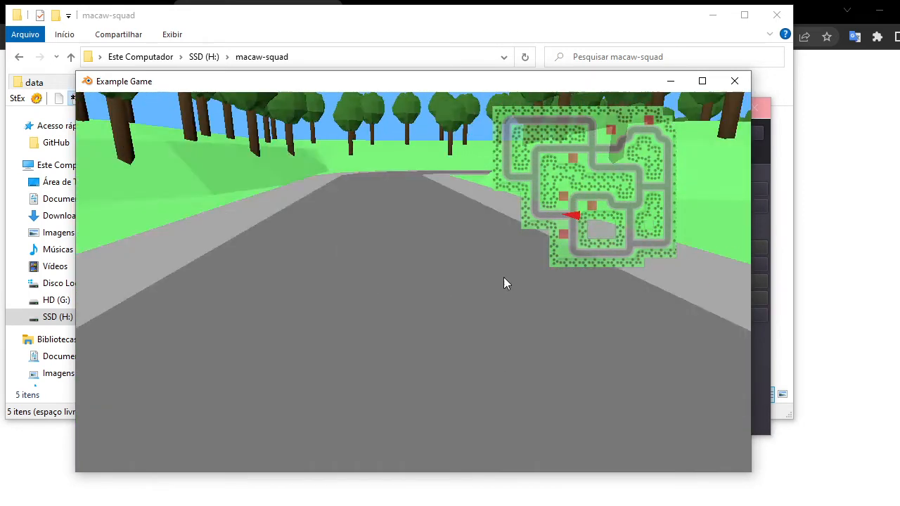
key("w")
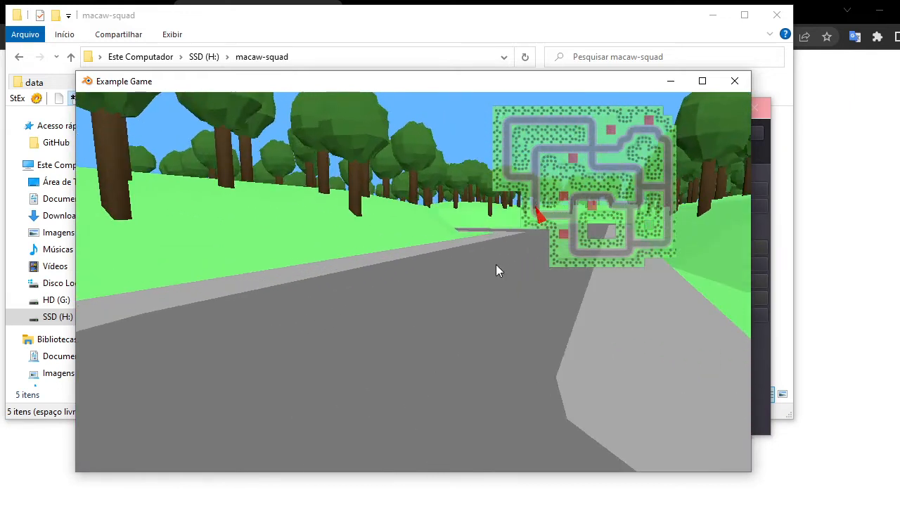
key("w")
key("Escape")
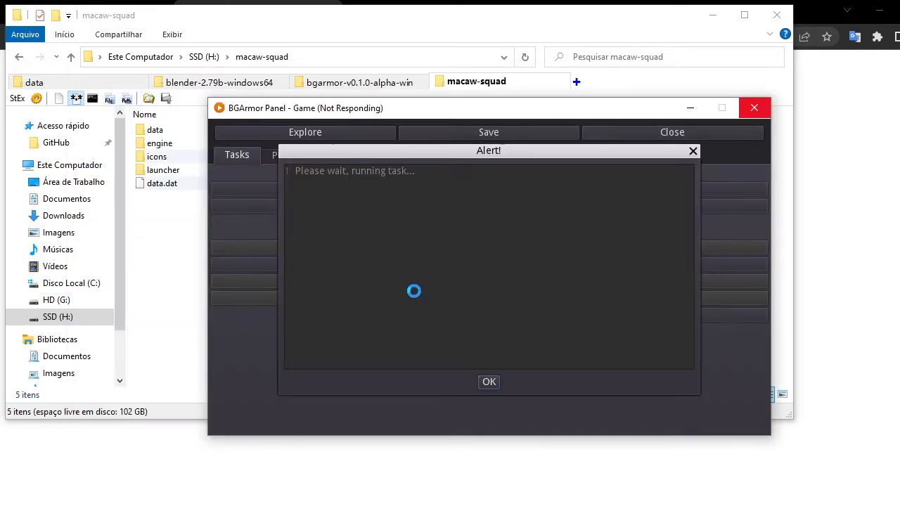
left_click(489, 381)
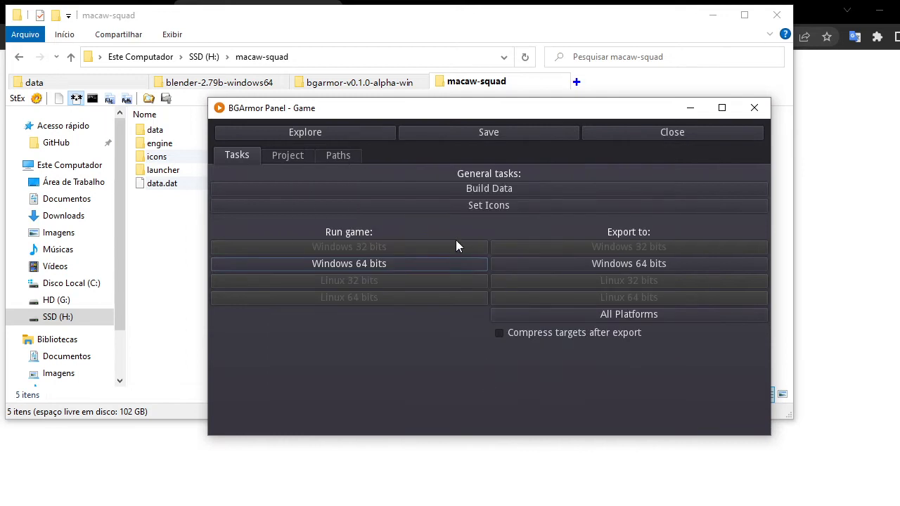
Set the launcher and engine icons and close the log.
left_click(481, 204)
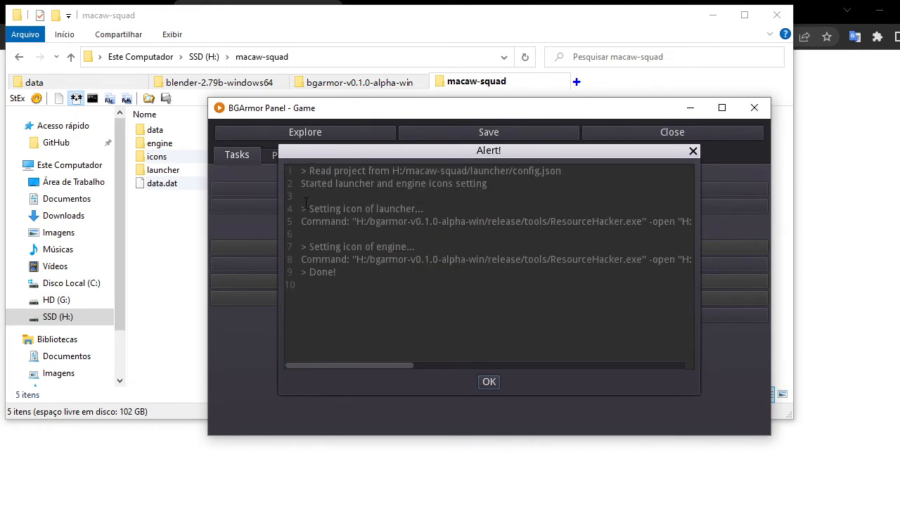
left_click_drag(306, 202, 402, 307)
left_click(449, 301)
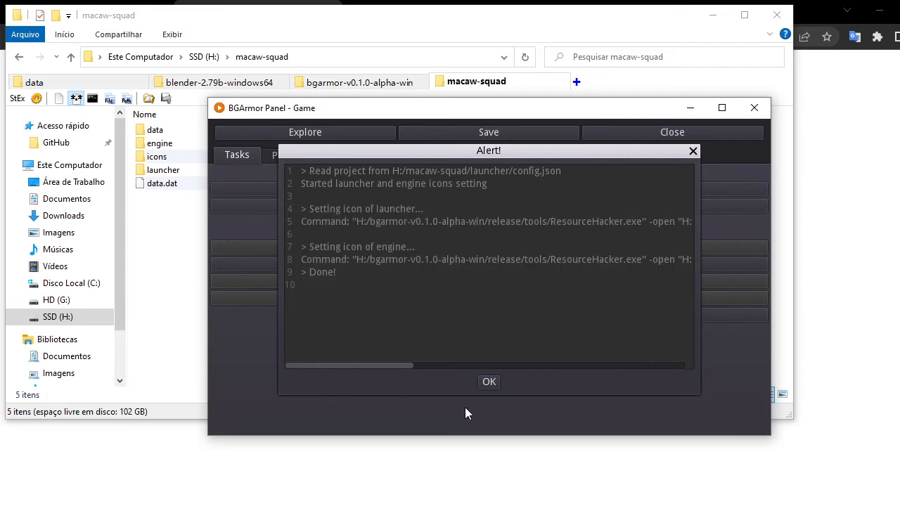
left_click(490, 382)
Open the icons folder in macaw-squad.
left_click(169, 247)
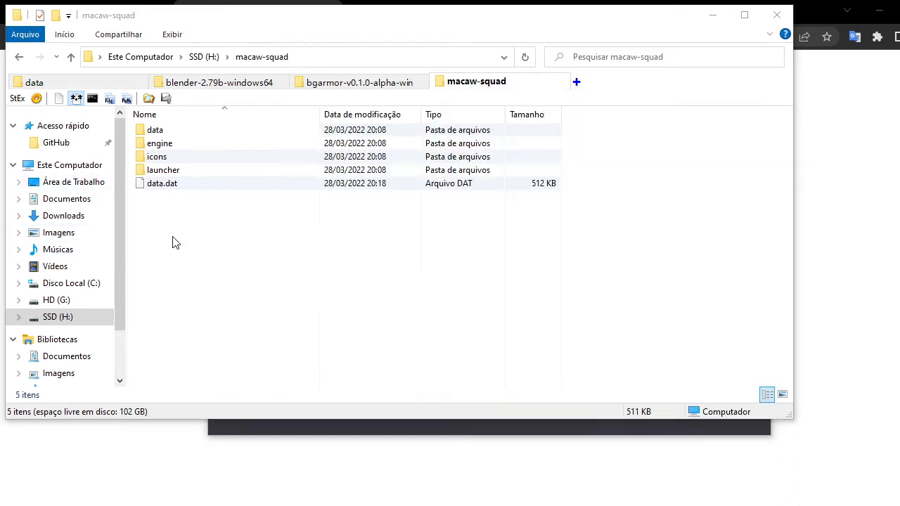
double_click(169, 159)
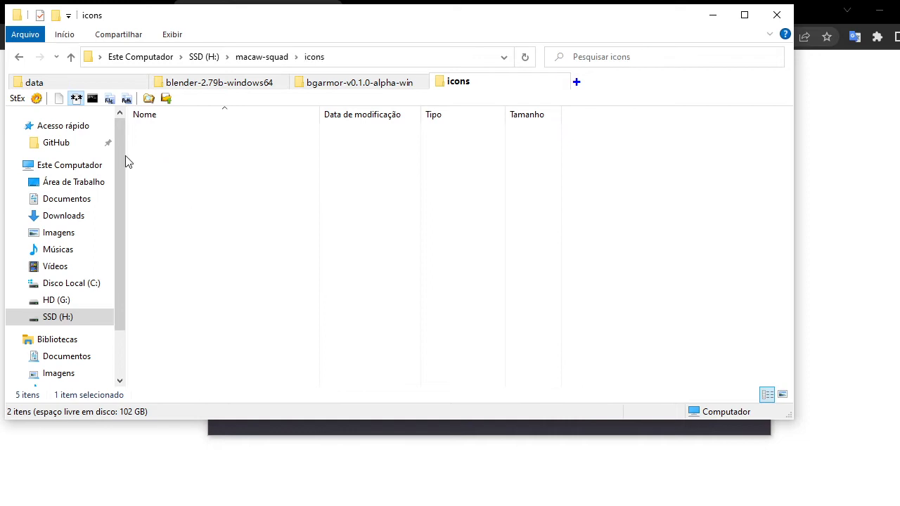
Examine the engine and launcher icon files, then the contents of the launcher folder.
left_click(217, 147)
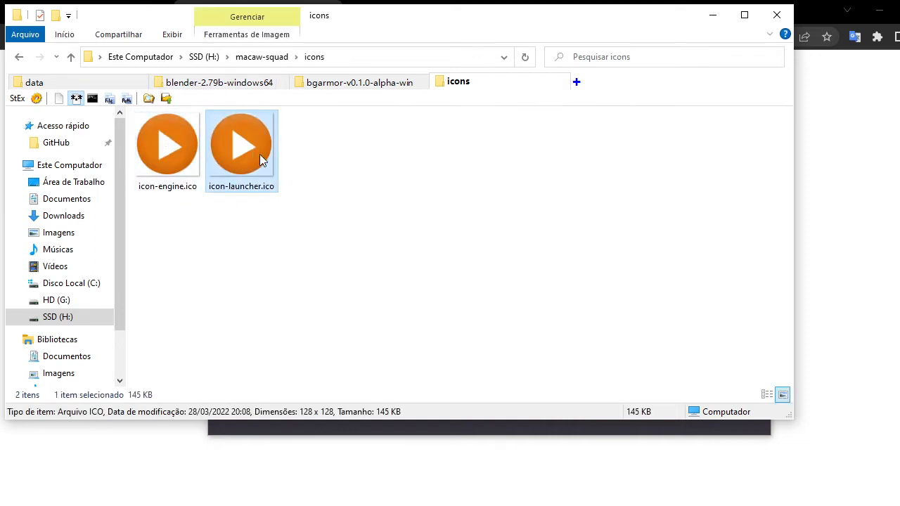
left_click_drag(313, 249, 189, 185)
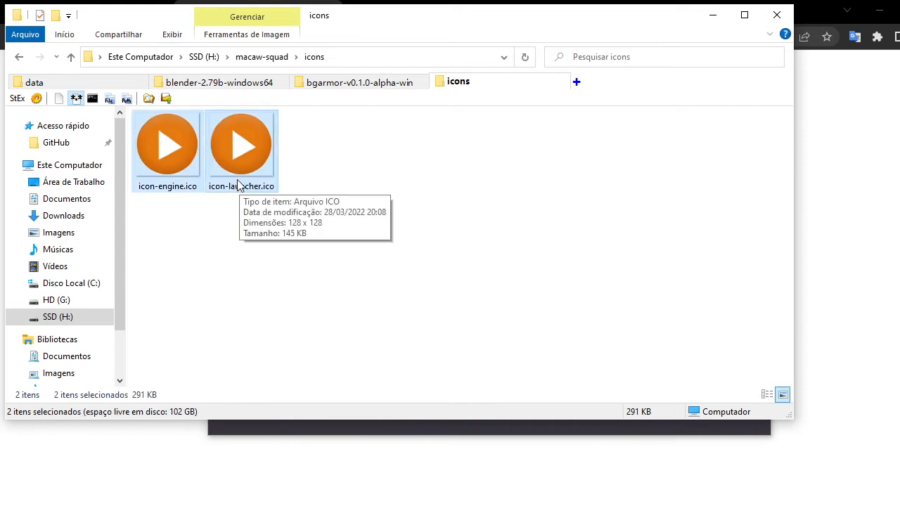
left_click(409, 238)
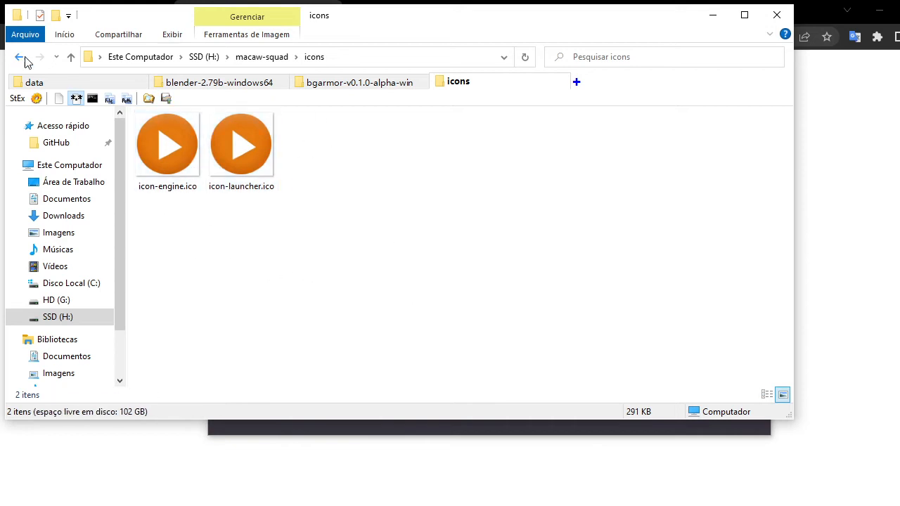
left_click(71, 57)
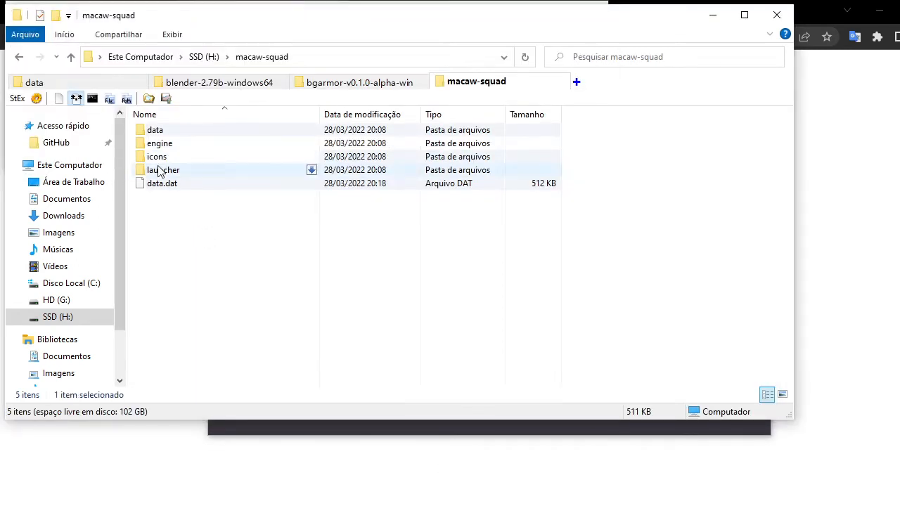
double_click(157, 170)
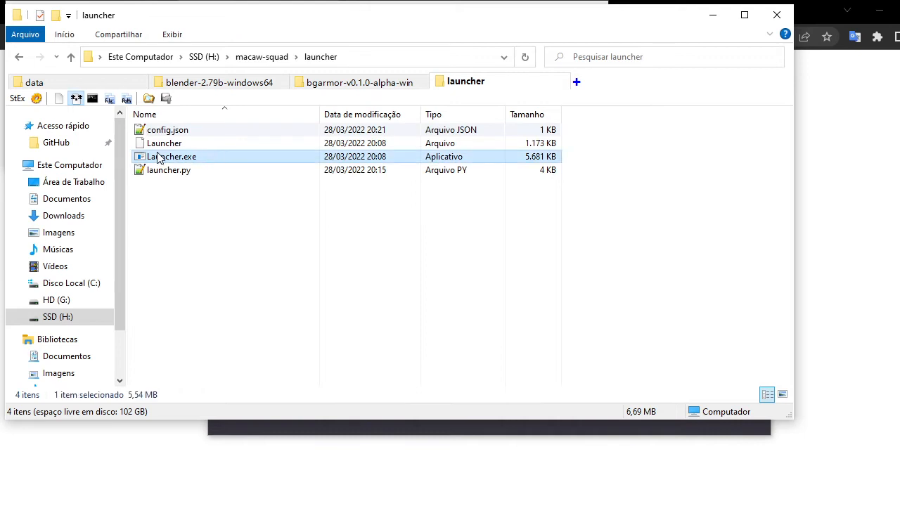
double_click(163, 158)
key("alt+Up")
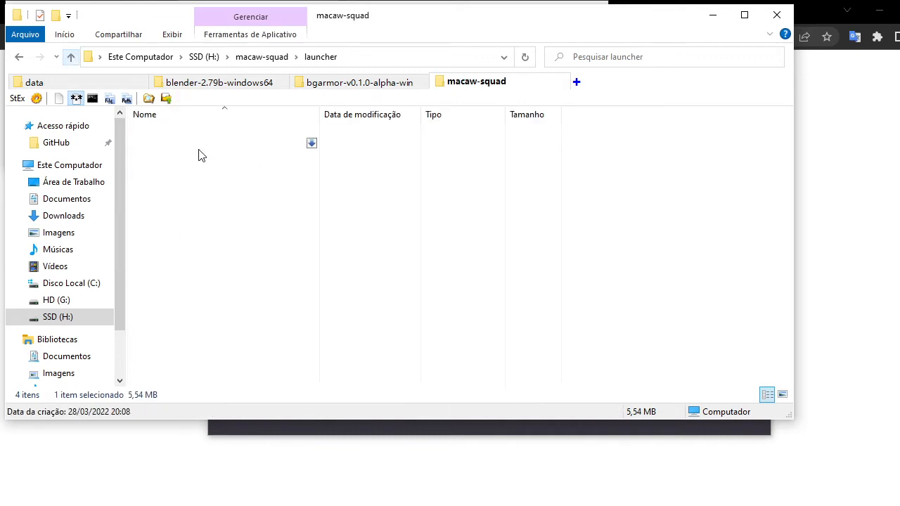
Inspect engine.exe in the engine's Windows64 folder, including its properties and icon in larger views.
double_click(169, 148)
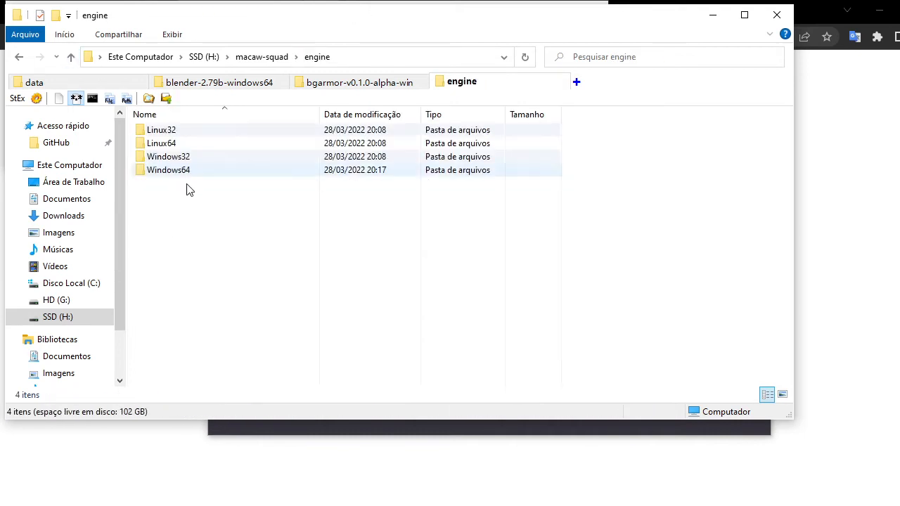
double_click(173, 173)
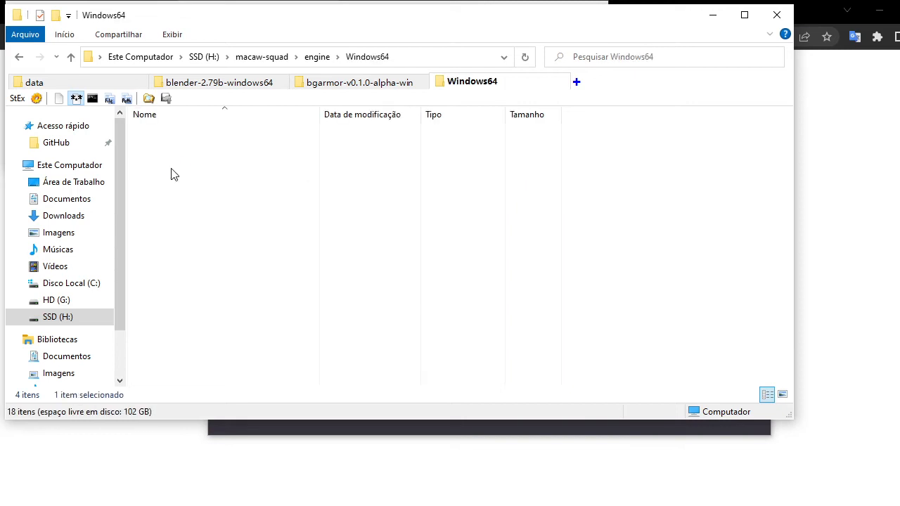
left_click(175, 211)
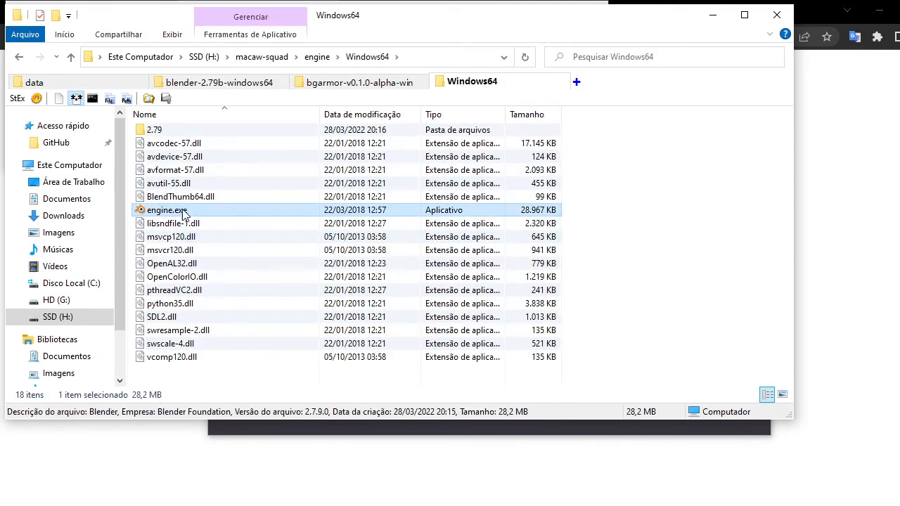
right_click(154, 209)
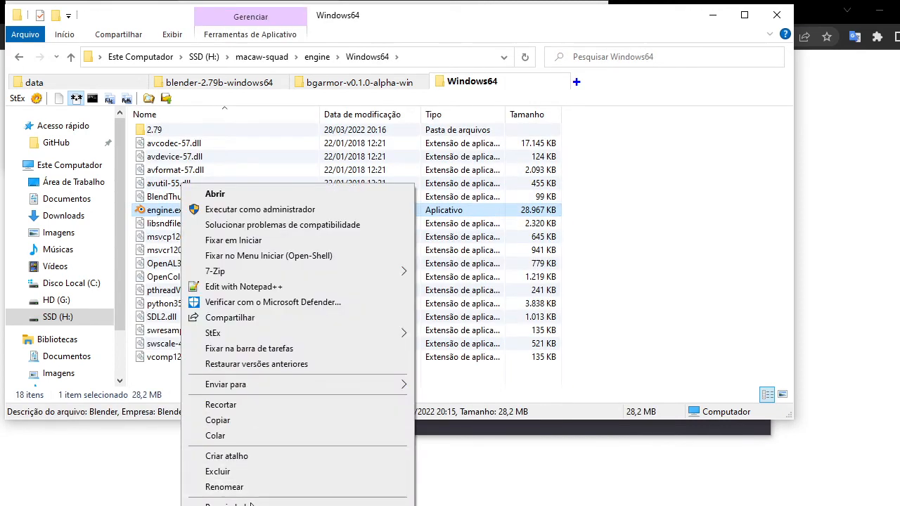
key("Escape")
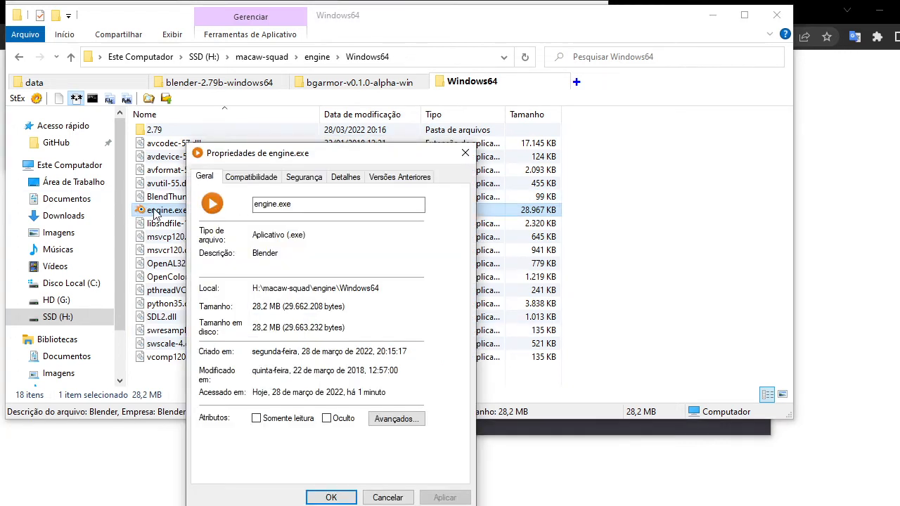
left_click(387, 498)
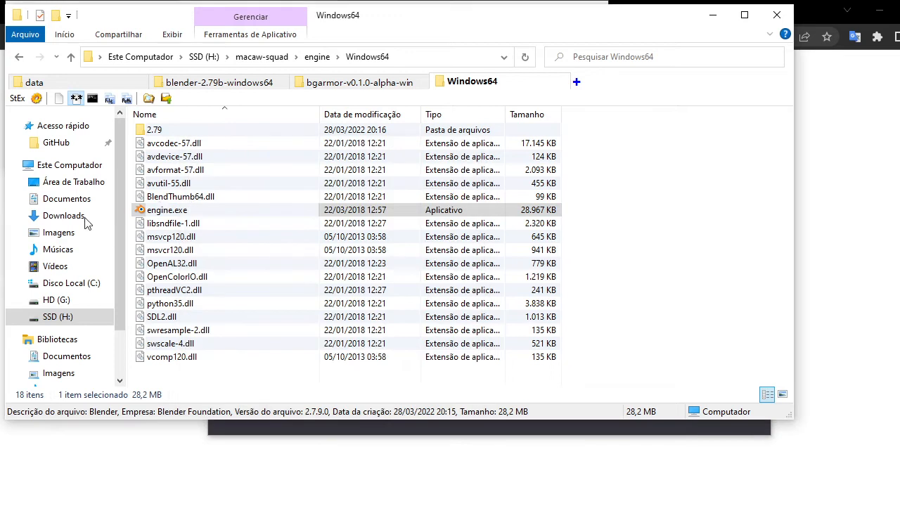
scroll(199, 222, "up", 2, "ctrl")
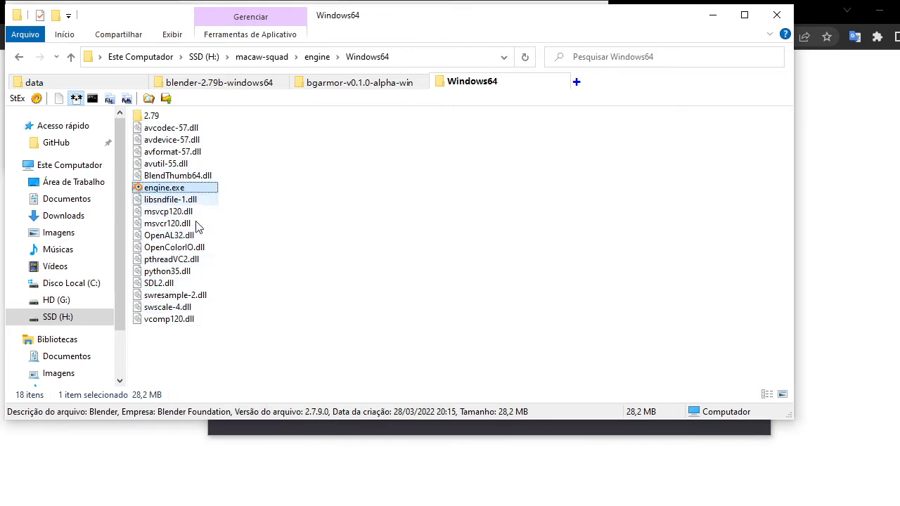
scroll(198, 222, "up", 3, "ctrl")
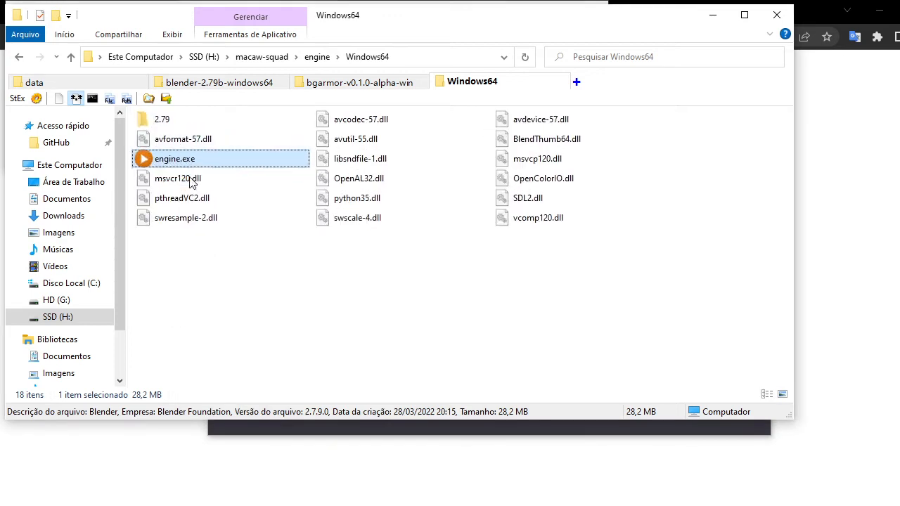
scroll(320, 327, "down", 2, "ctrl")
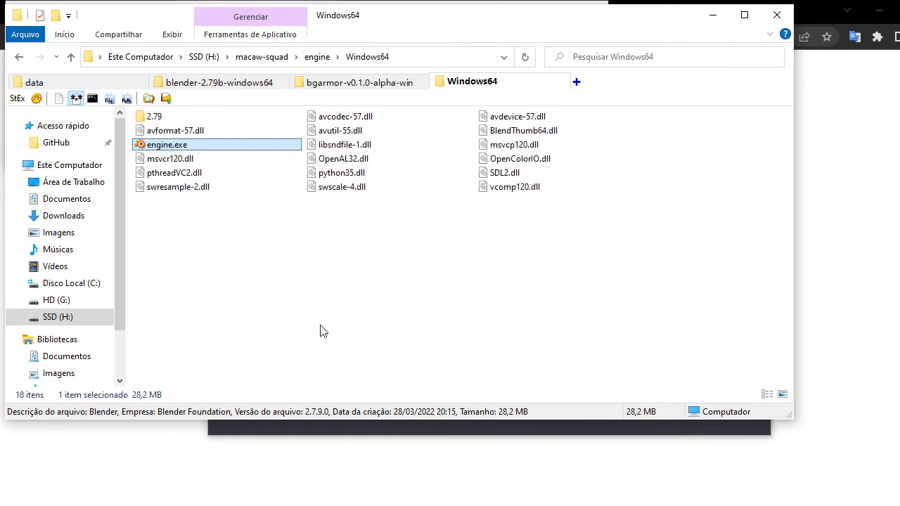
scroll(315, 328, "down", 1, "ctrl")
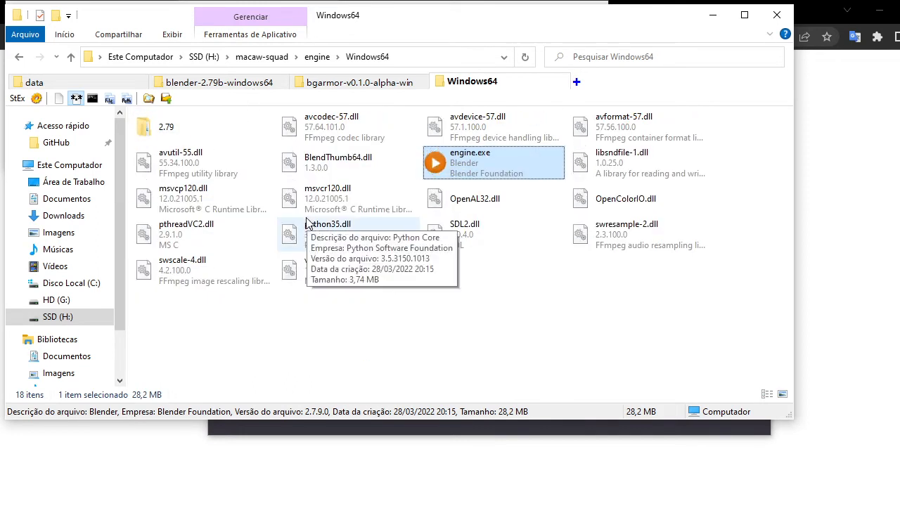
scroll(308, 223, "up", 1, "ctrl")
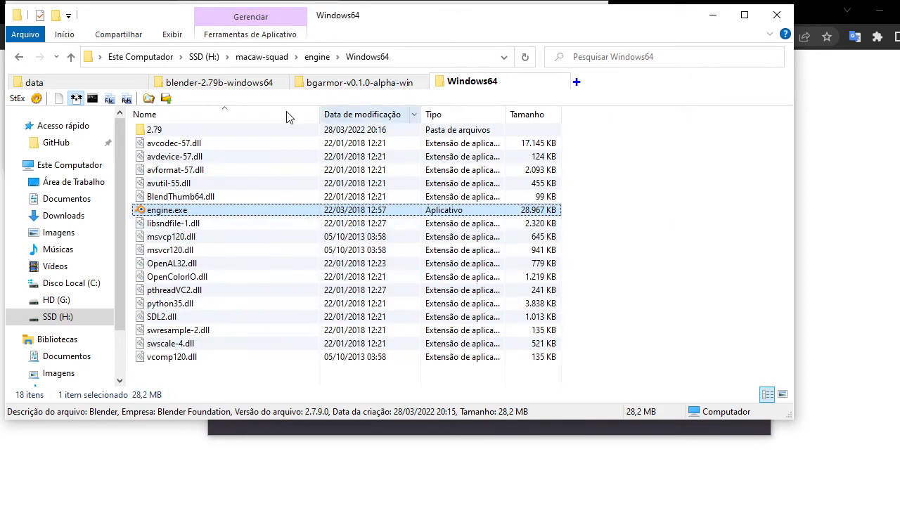
left_click(262, 58)
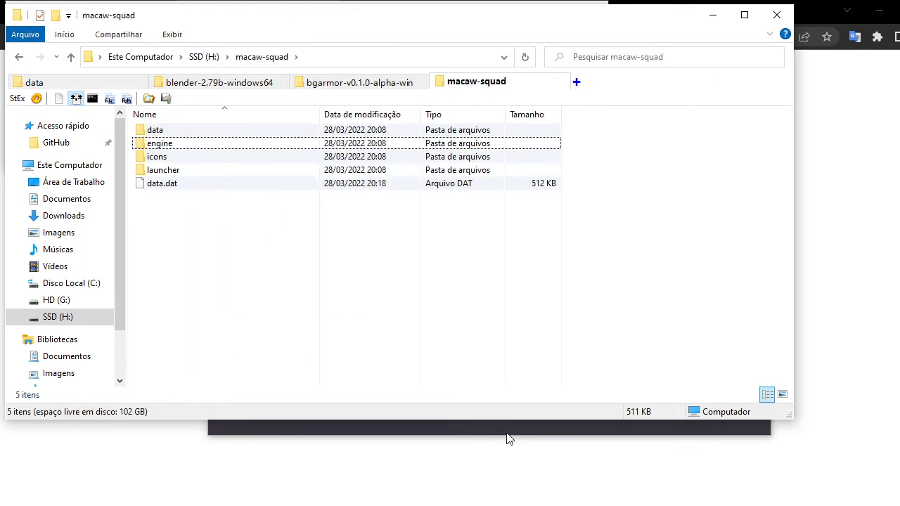
Open the macaw-squad data folder, select Example Game.blend and close the panel log window.
left_click(160, 133)
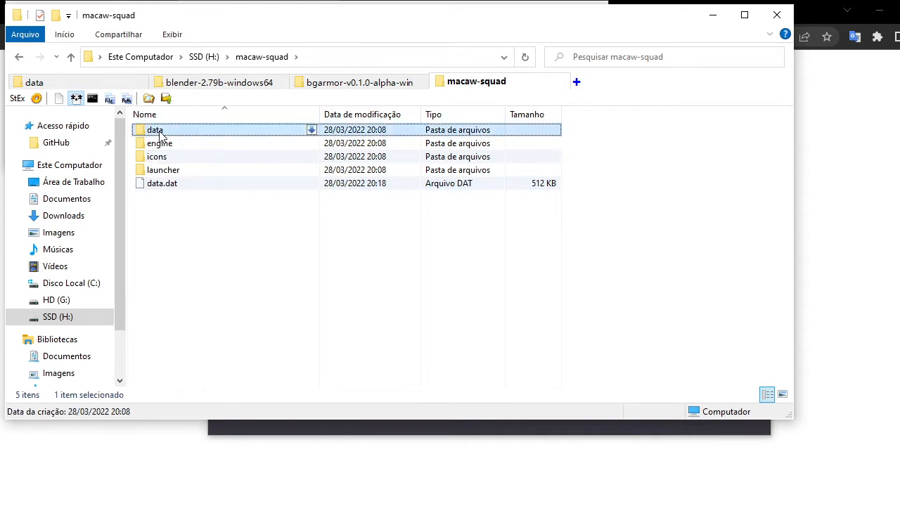
double_click(160, 134)
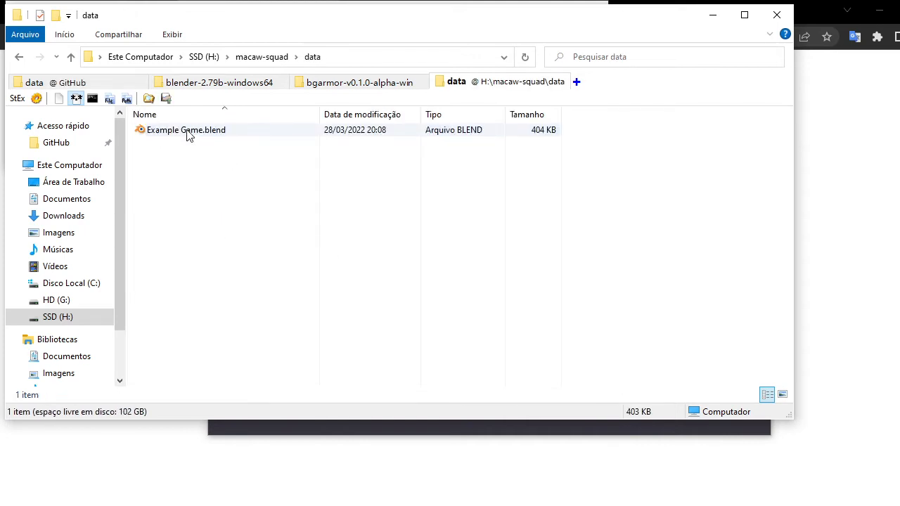
left_click(203, 135)
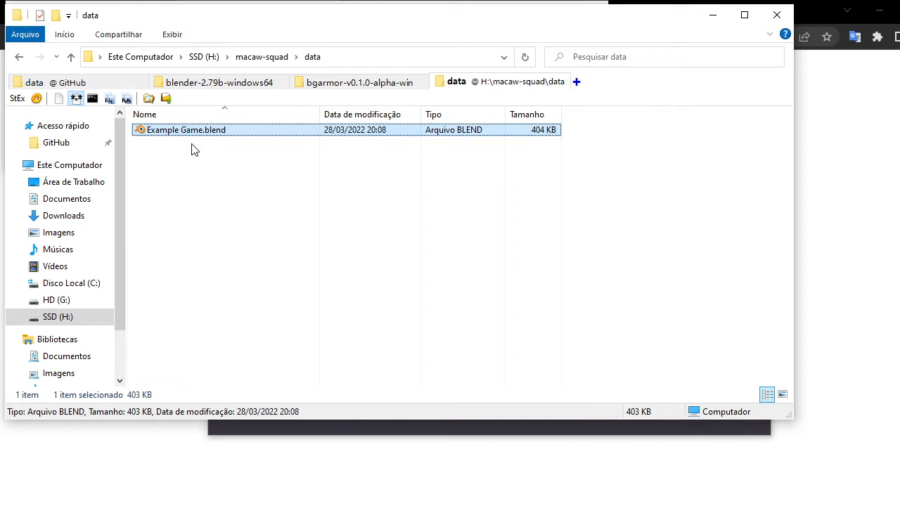
left_click(275, 263)
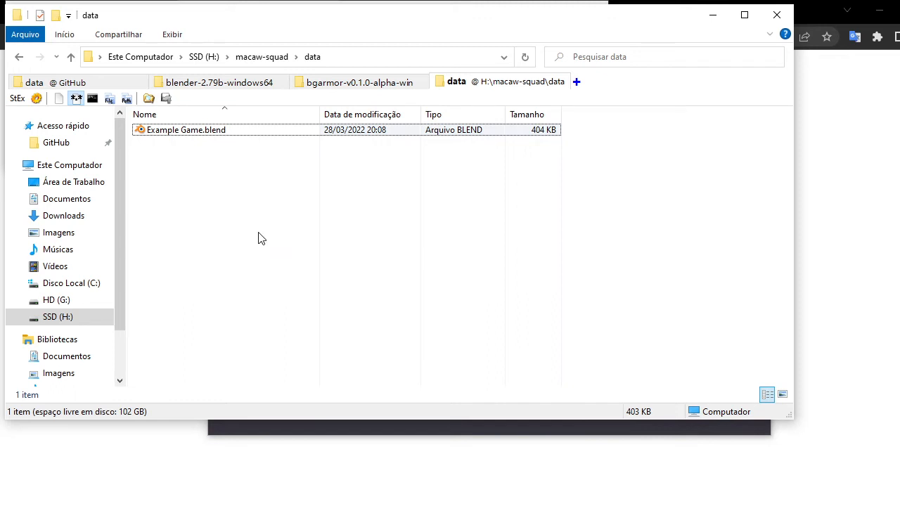
left_click(161, 132)
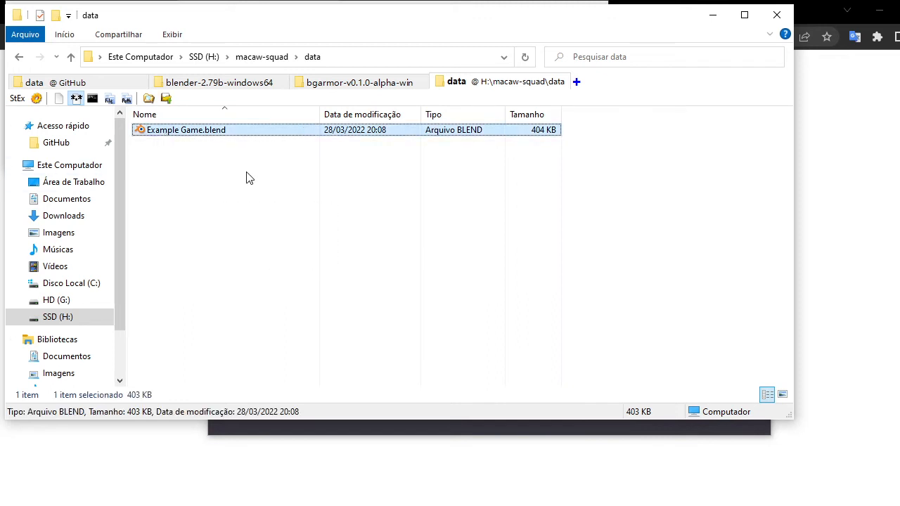
left_click_drag(230, 186, 394, 318)
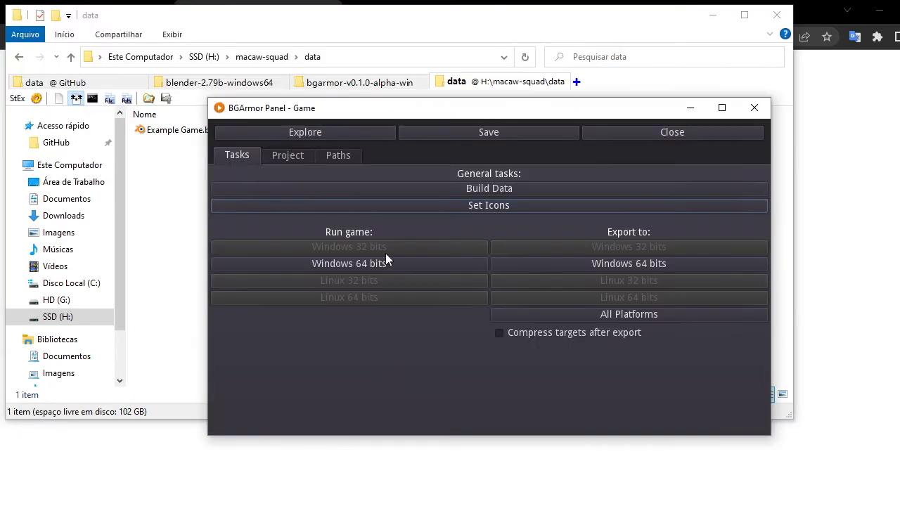
left_click(199, 167)
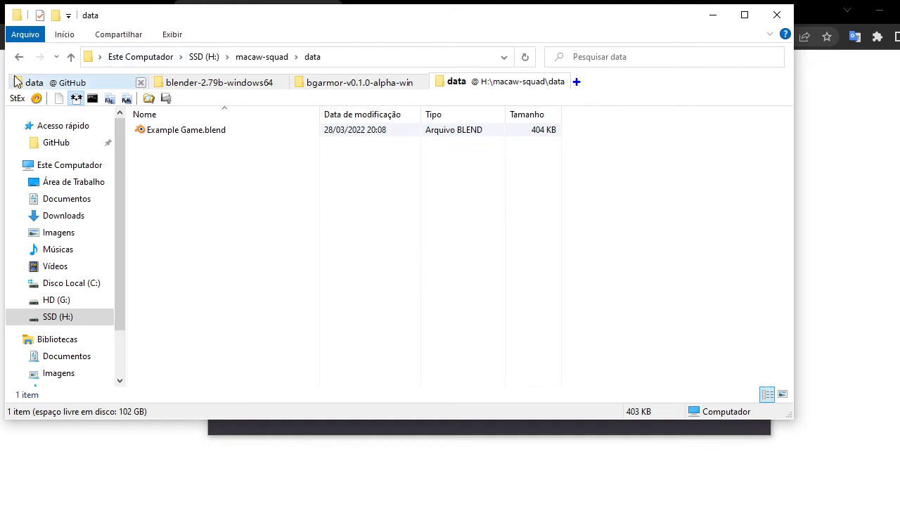
Copy all folders and .blend files from the GitHub macaw-squad data folder.
left_click(140, 83)
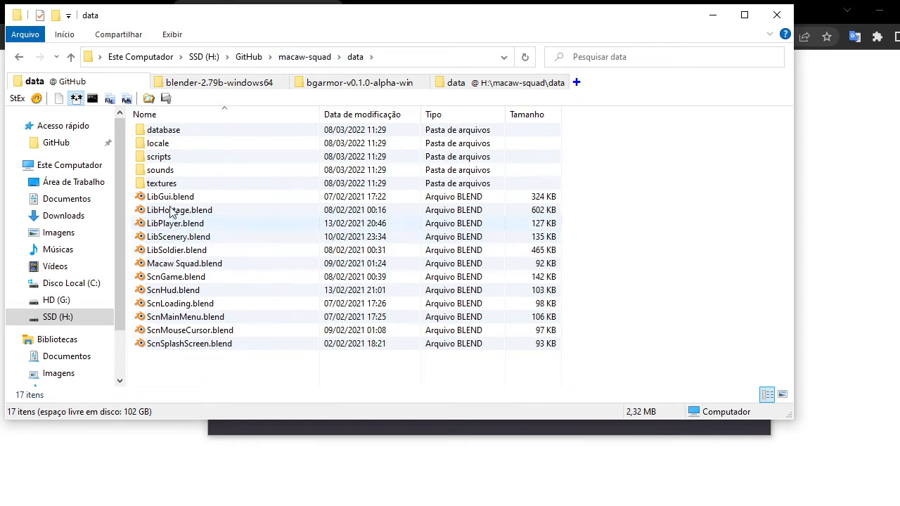
left_click(170, 157)
left_click(172, 170)
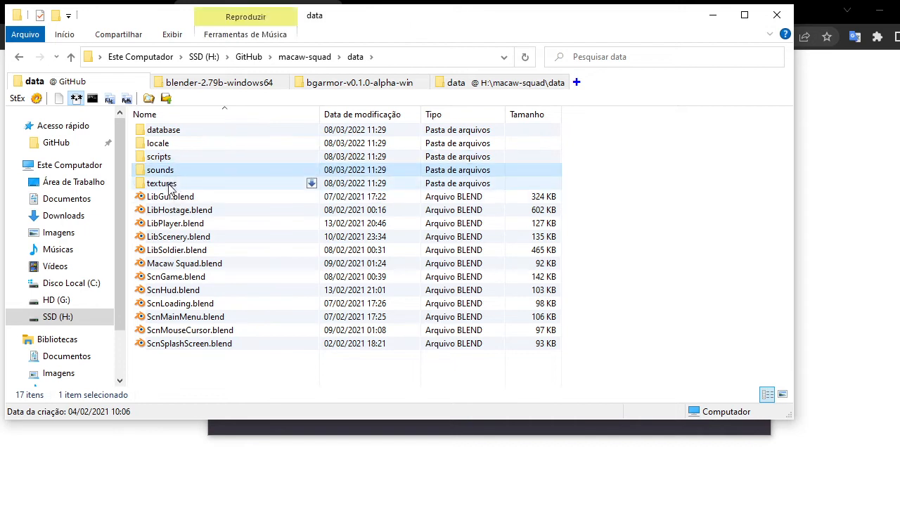
left_click(188, 355)
left_click(174, 265)
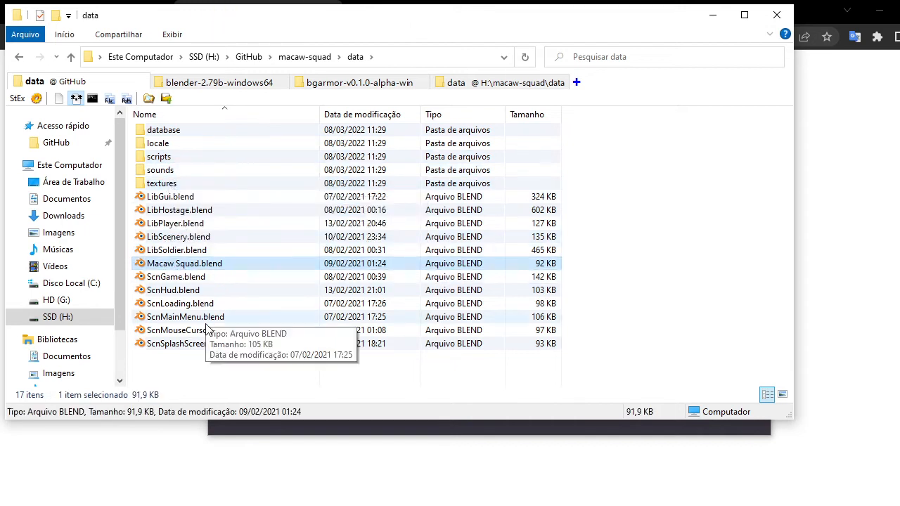
left_click(181, 198)
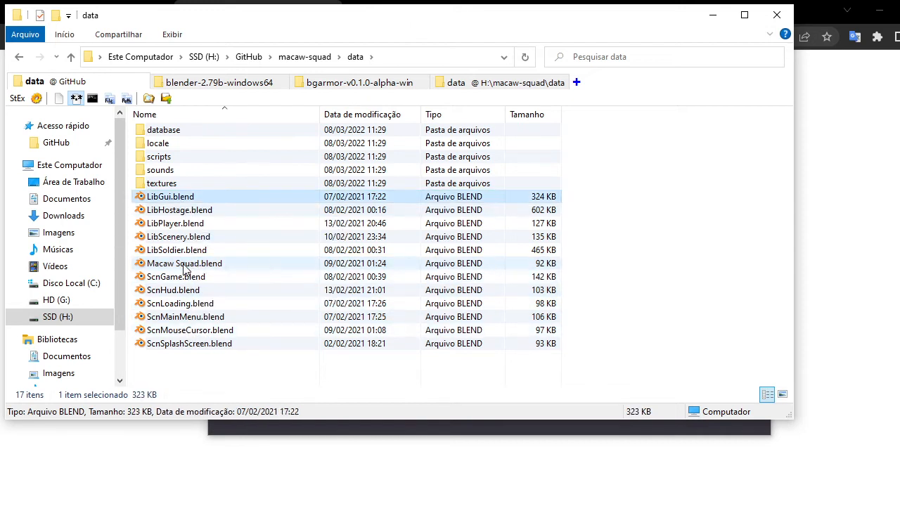
left_click(271, 379)
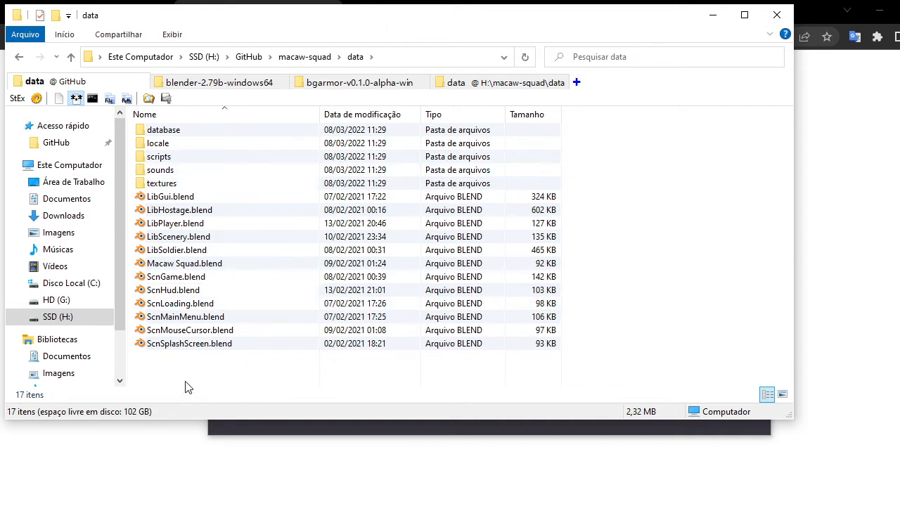
left_click_drag(170, 383, 190, 70)
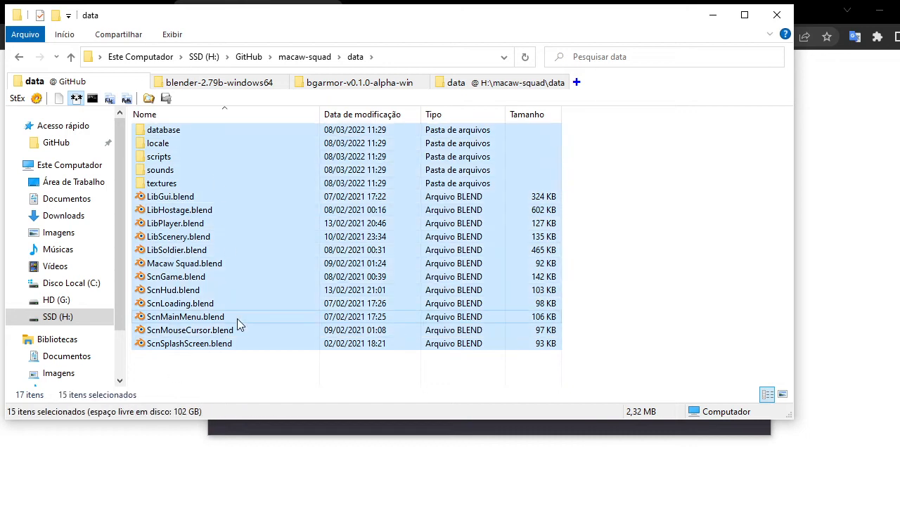
left_click(190, 364)
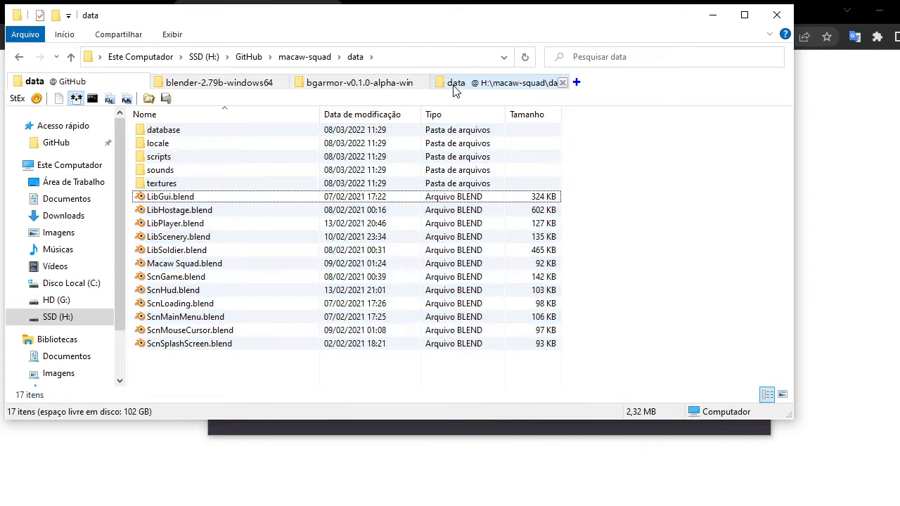
Delete Example Game.blend from the macaw-squad data folder and paste the copied game files there.
left_click(444, 83)
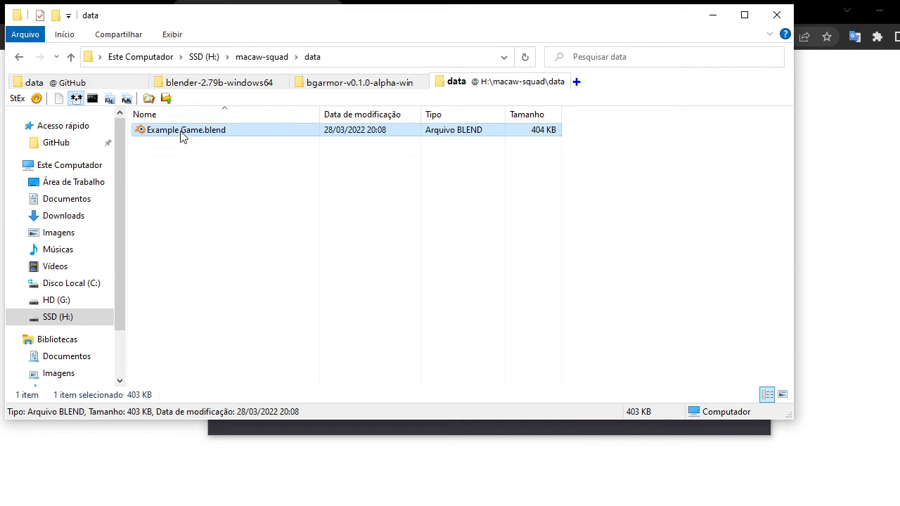
key("Delete")
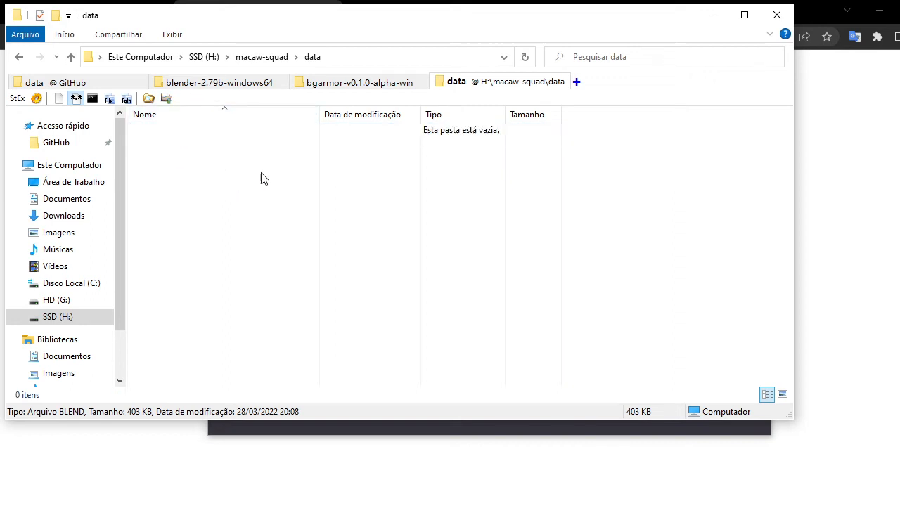
key("ctrl+v")
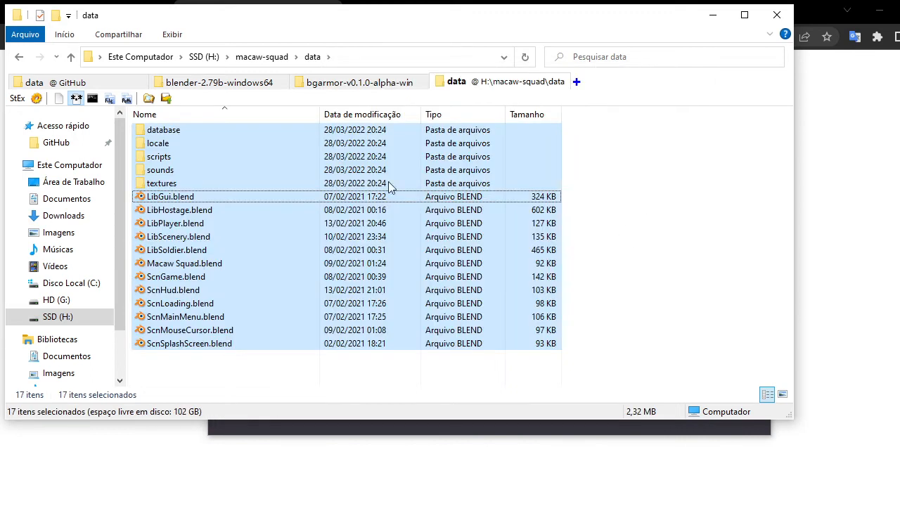
Set the main blend file to Macaw Squad.blend from the macaw-squad data folder.
left_click(129, 209)
left_click(493, 505)
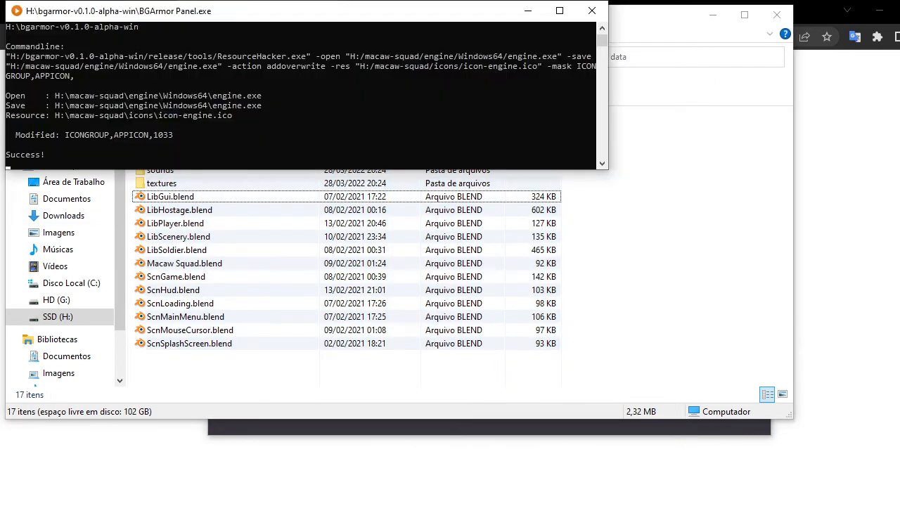
left_click(493, 505)
left_click(492, 505)
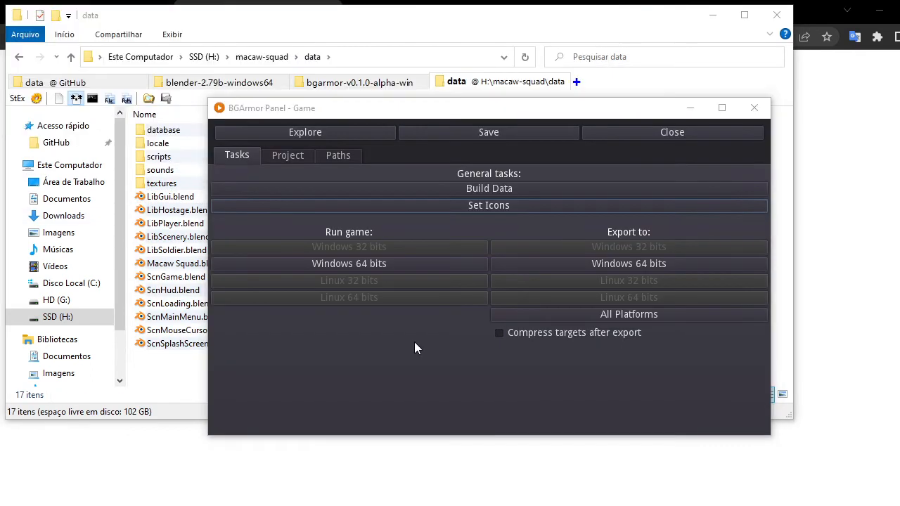
left_click(296, 158)
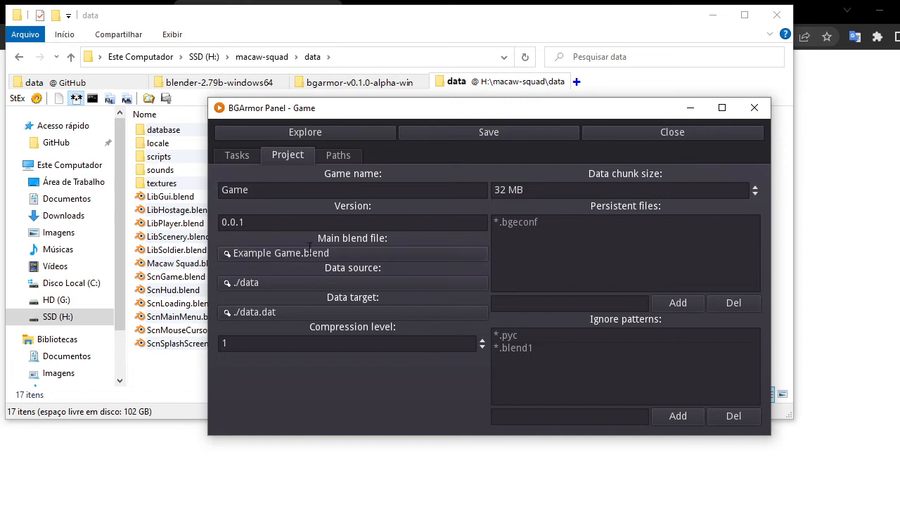
left_click(280, 256)
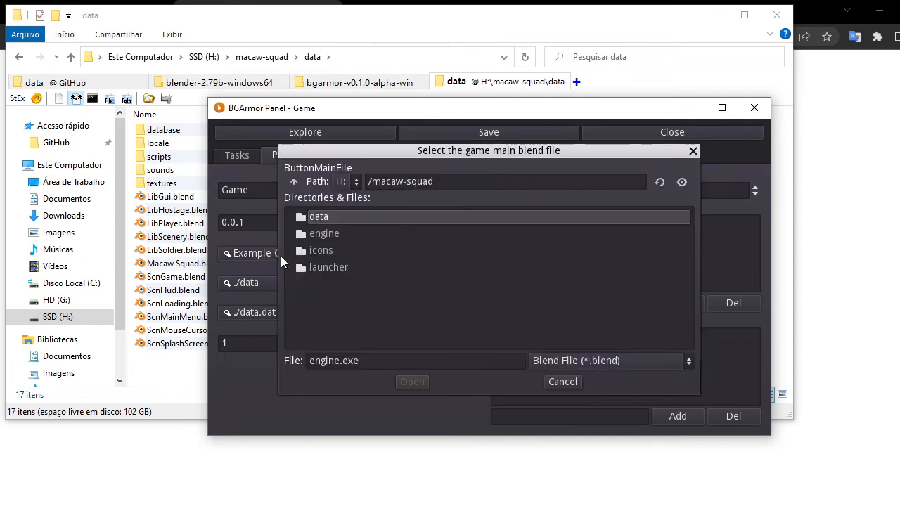
double_click(331, 217)
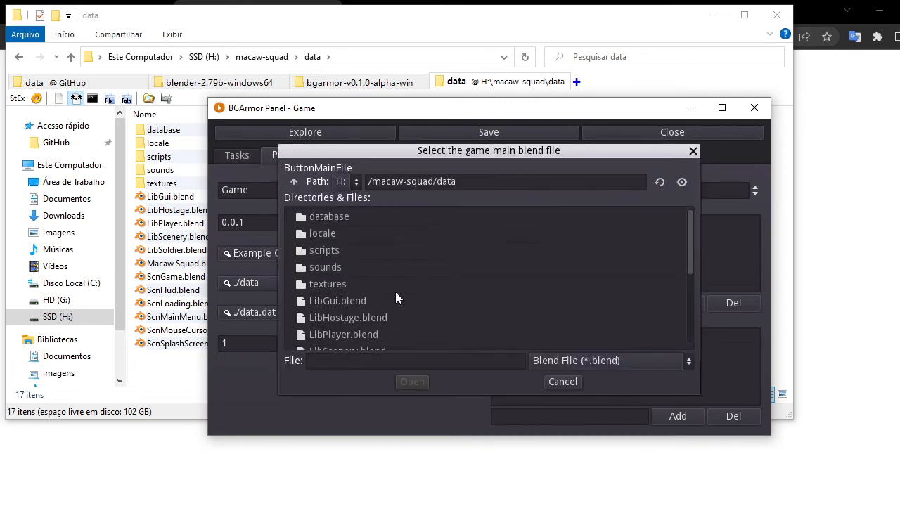
scroll(383, 303, "down", 5)
left_click(347, 301)
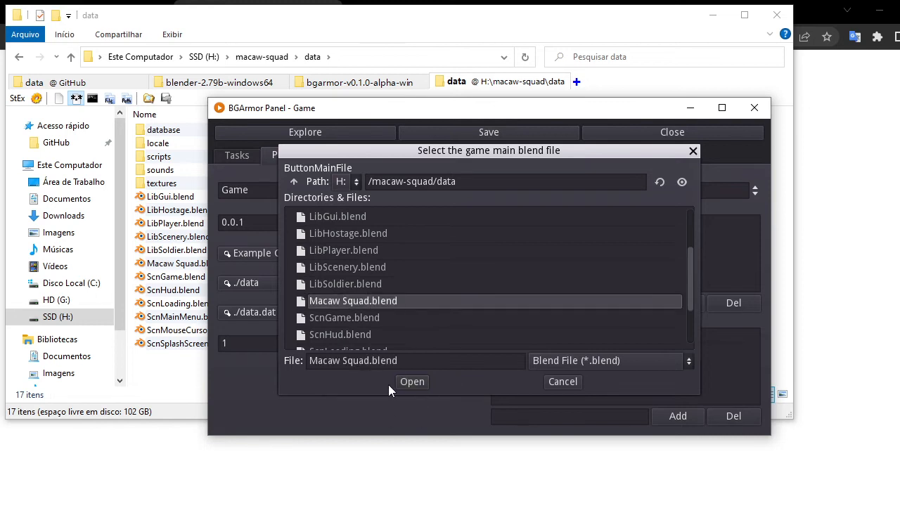
left_click(408, 383)
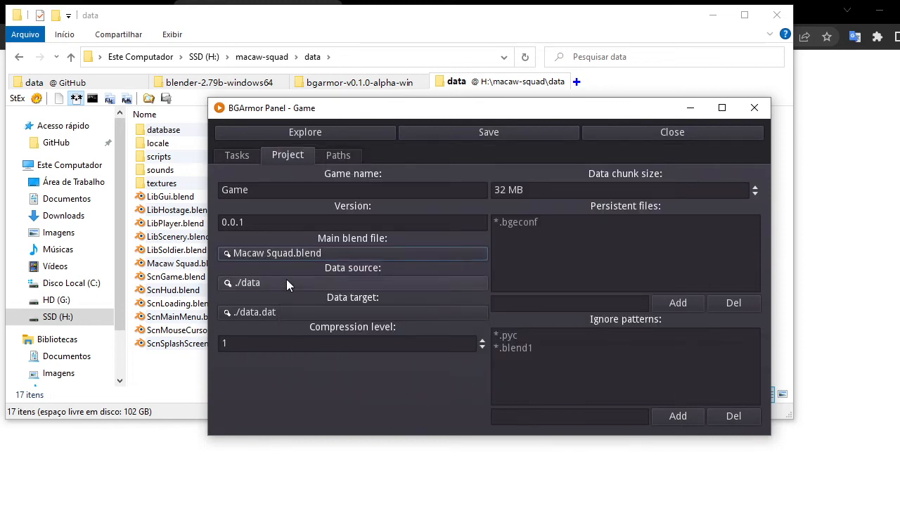
Reselect the data folder as the data source and data.dat as the data target.
left_click(250, 281)
left_click(310, 218)
left_click(408, 381)
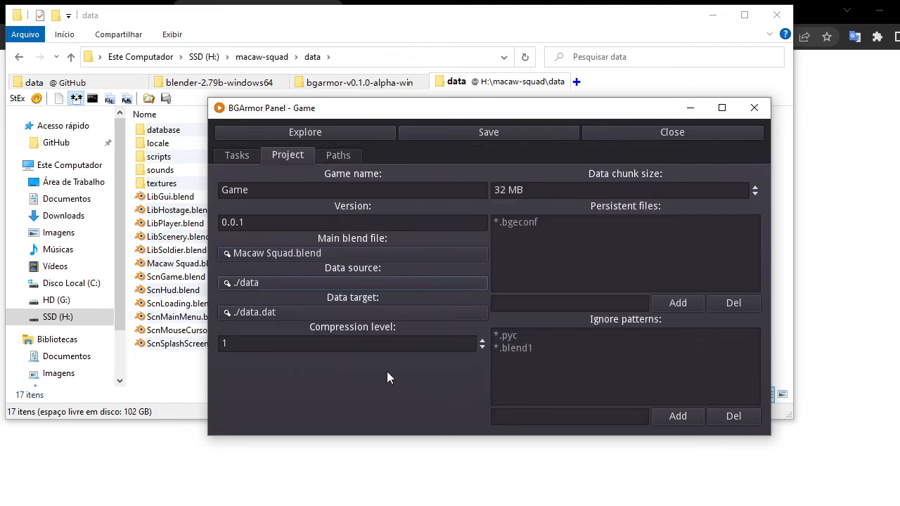
left_click(263, 313)
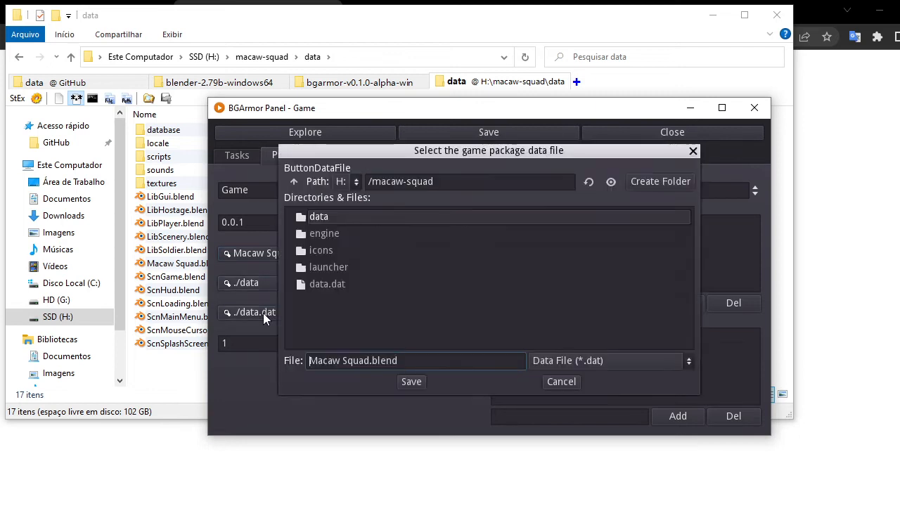
left_click(329, 284)
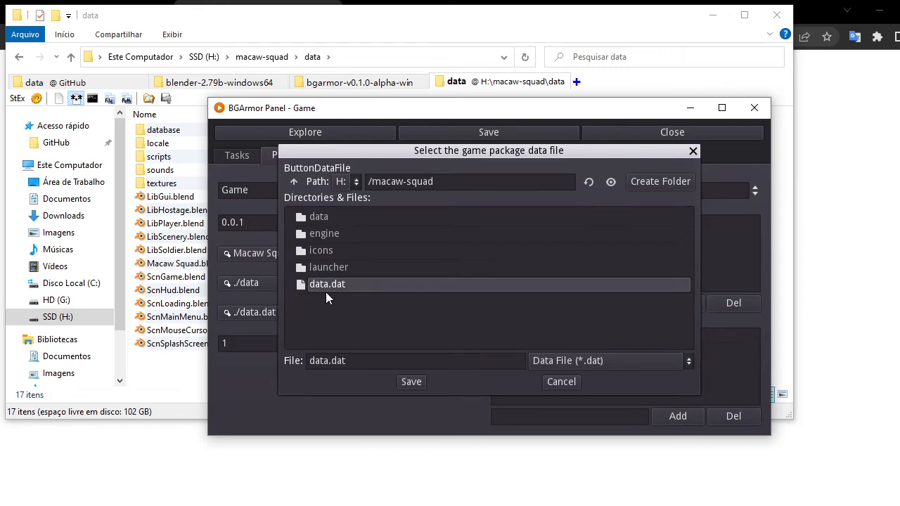
key("Return")
left_click(458, 291)
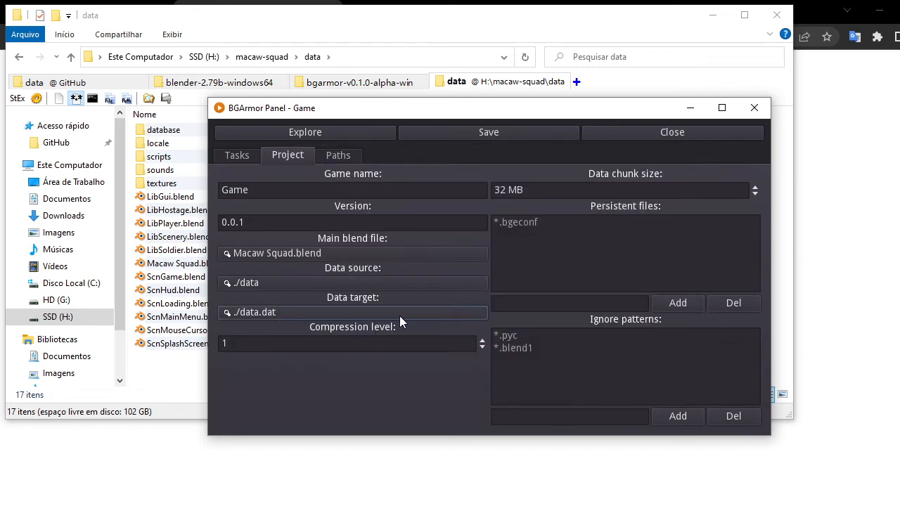
Rename the game to Macaw Squad.
left_click(245, 341)
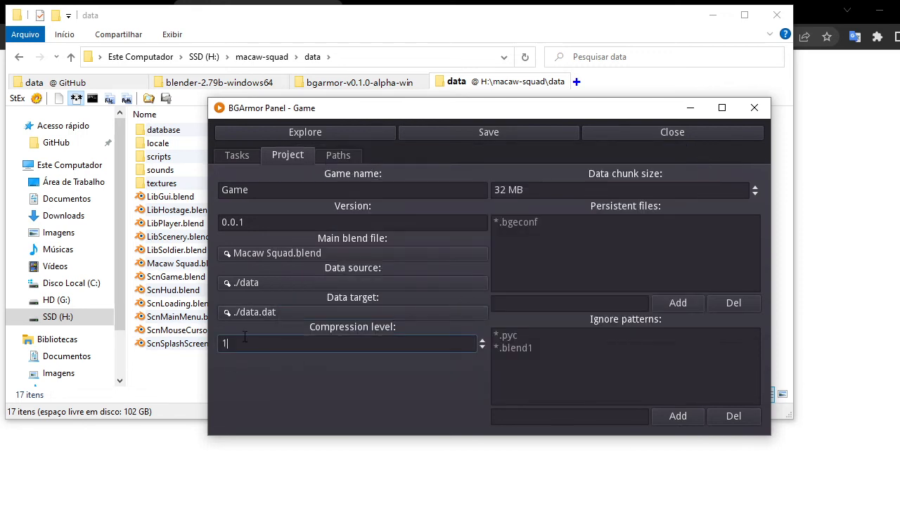
double_click(245, 192)
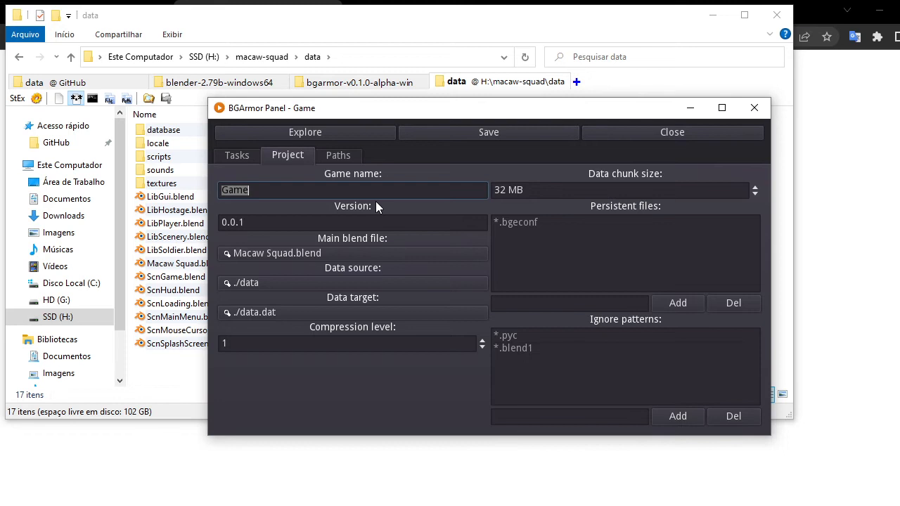
type("Macaw Squad")
left_click(295, 221)
left_click_drag(221, 221, 255, 223)
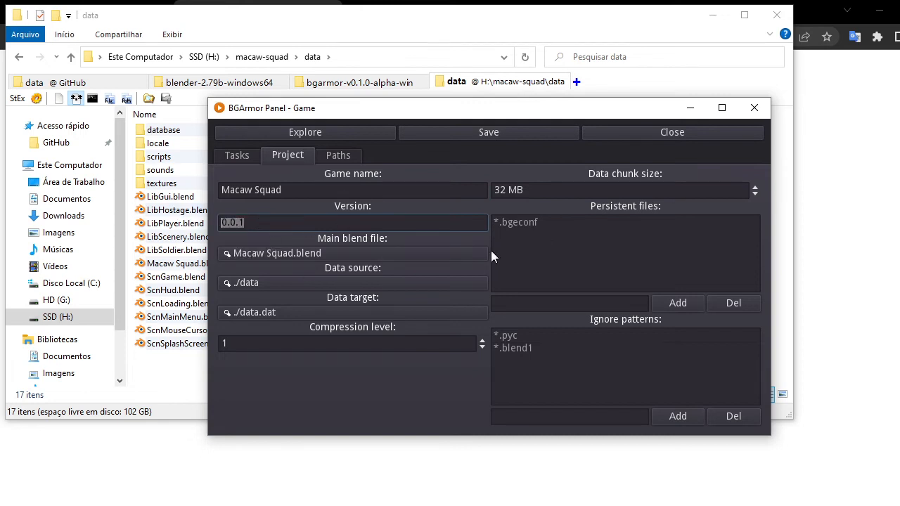
left_click(353, 225)
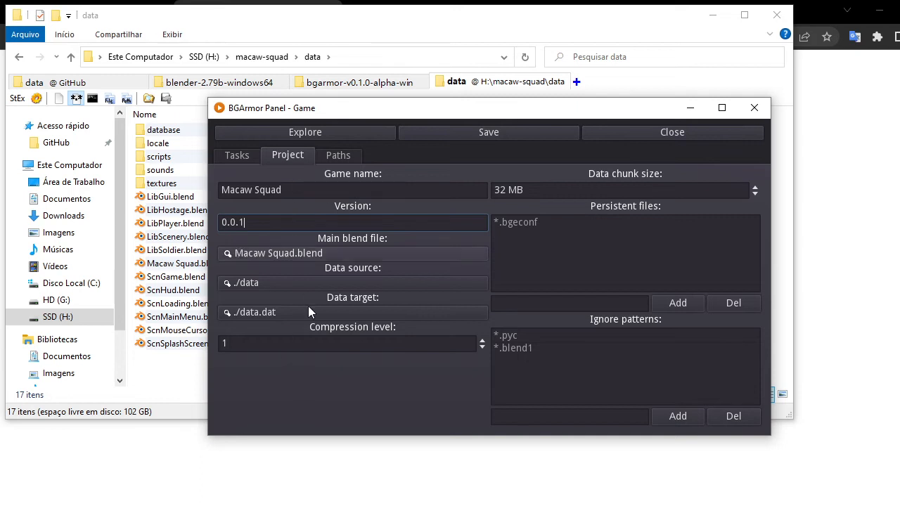
left_click(261, 345)
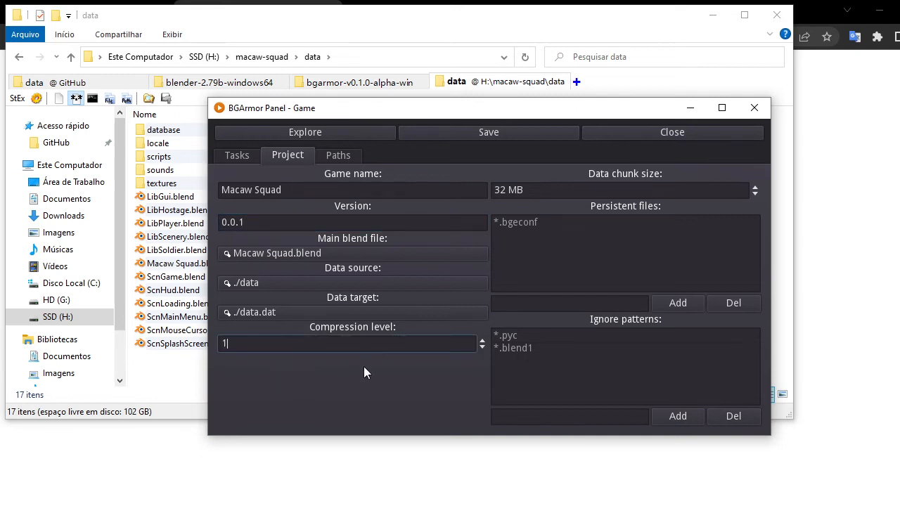
Inspect the data.dat file in the macaw-squad project folder.
left_click(505, 88)
left_click(71, 57)
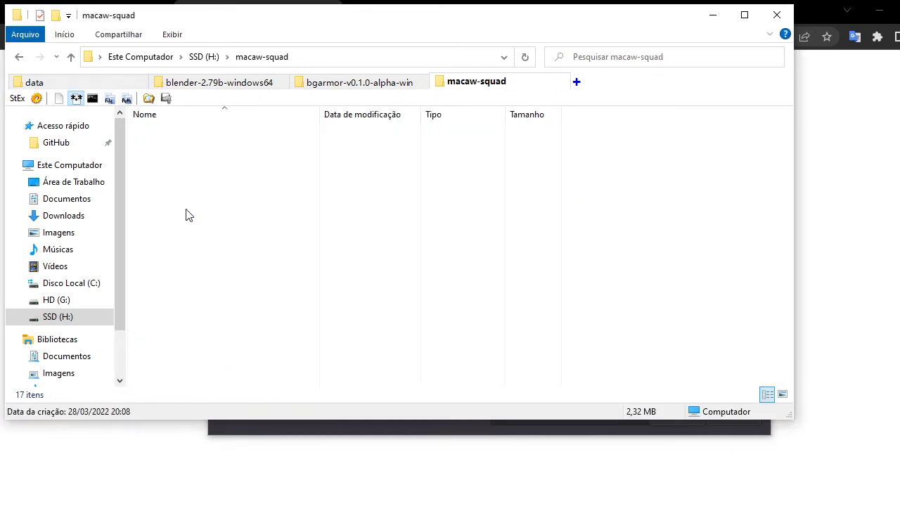
left_click(177, 186)
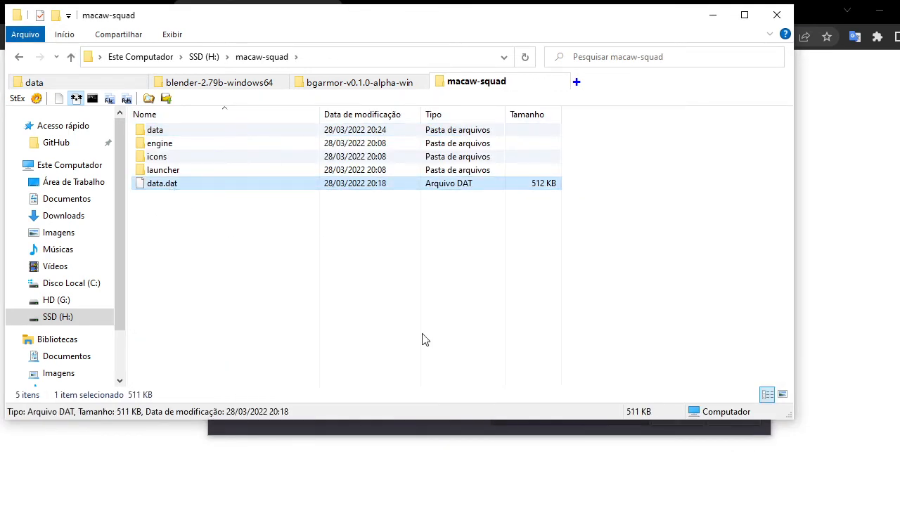
left_click(403, 505)
left_click(394, 505)
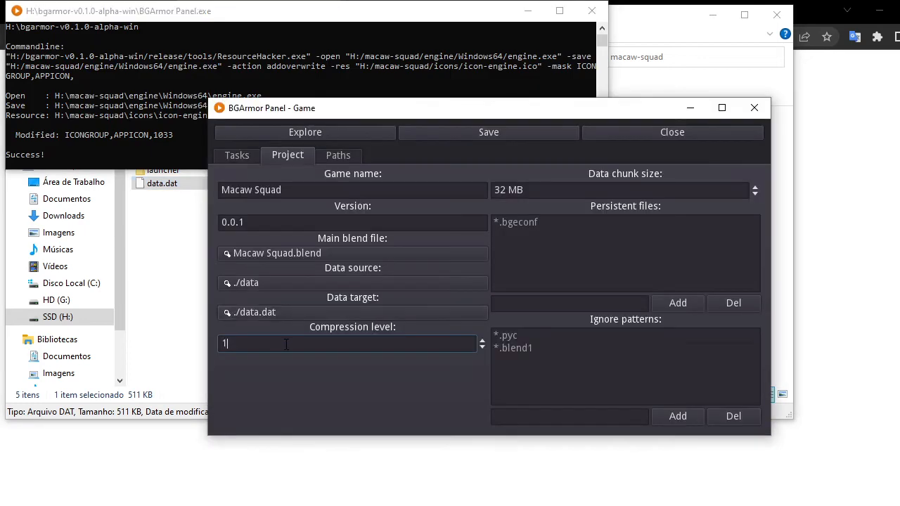
left_click(176, 204)
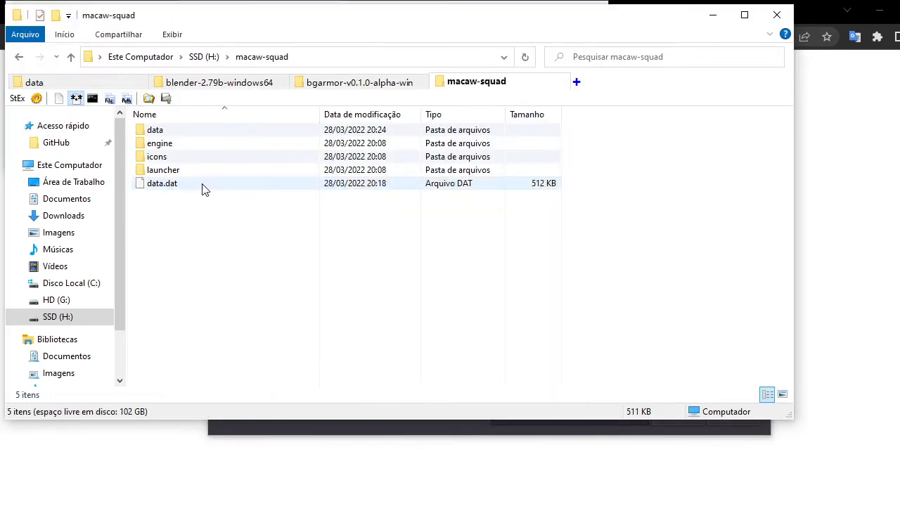
left_click(202, 188)
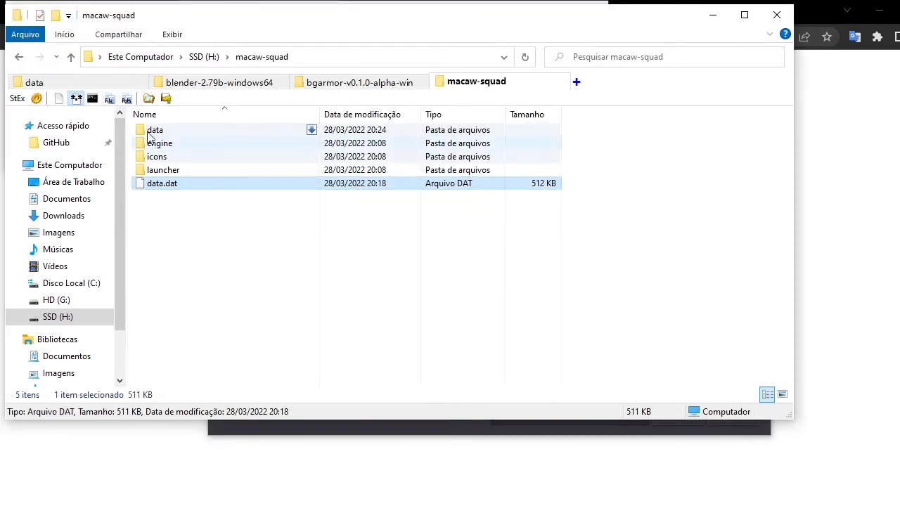
left_click(401, 502)
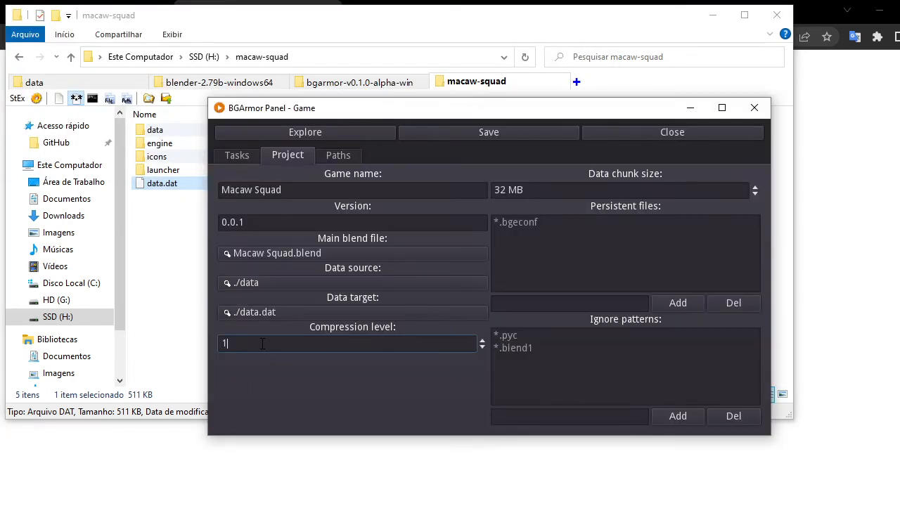
Try to set the compression level to 9.
type("9")
key("BackSpace")
type("0")
scroll(258, 345, "down", 9)
scroll(257, 345, "up", 1)
left_click(247, 349)
left_click_drag(257, 346, 217, 359)
type("9")
scroll(281, 343, "down", 8)
Try to edit the data chunk size value.
left_click(539, 195)
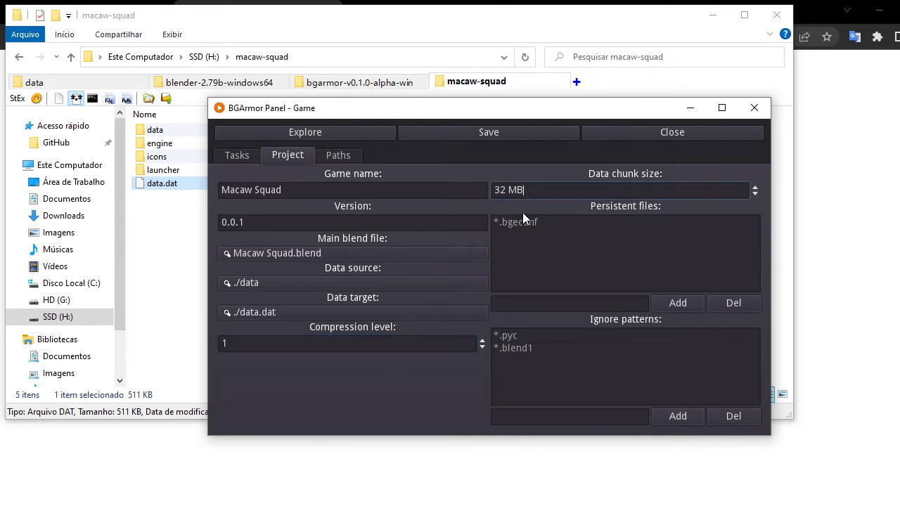
triple_click(508, 192)
left_click_drag(537, 187, 494, 192)
left_click(518, 196)
left_click(531, 188)
key("ctrl+a")
left_click(588, 188)
left_click_drag(539, 190, 494, 190)
left_click(532, 194)
left_click_drag(524, 195, 490, 191)
left_click(533, 195)
left_click(495, 191)
left_click_drag(484, 193, 529, 189)
scroll(529, 190, "down", 6)
scroll(528, 190, "up", 7)
triple_click(537, 191)
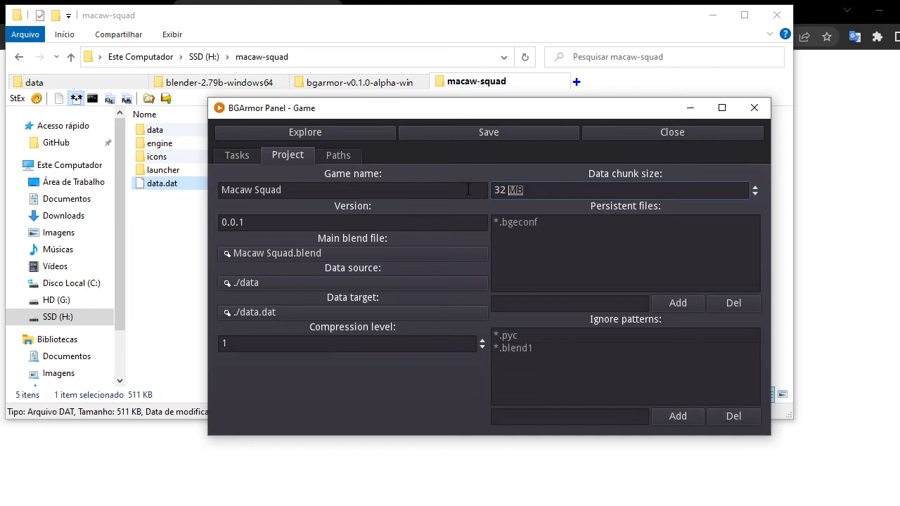
left_click(537, 193)
triple_click(537, 191)
left_click(556, 191)
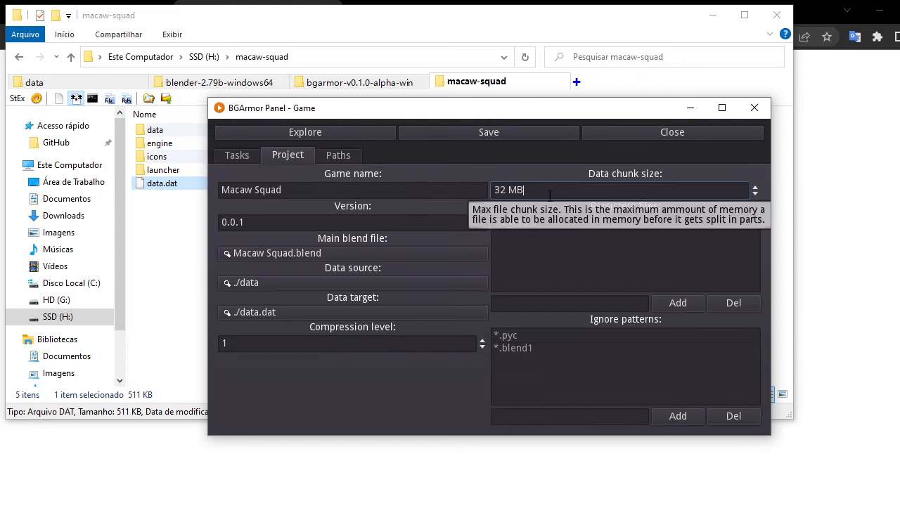
triple_click(539, 190)
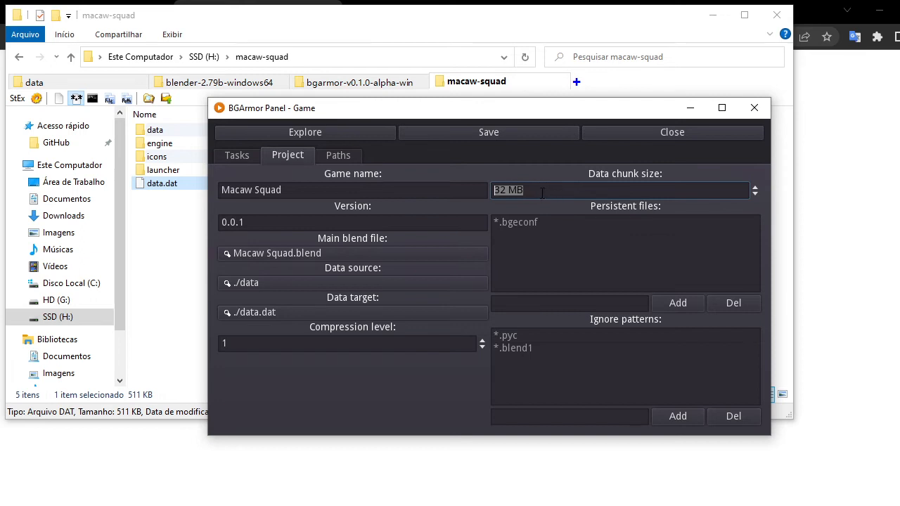
left_click(542, 191)
Remove the *.bgeconf pattern from the persistent files list.
left_click(545, 256)
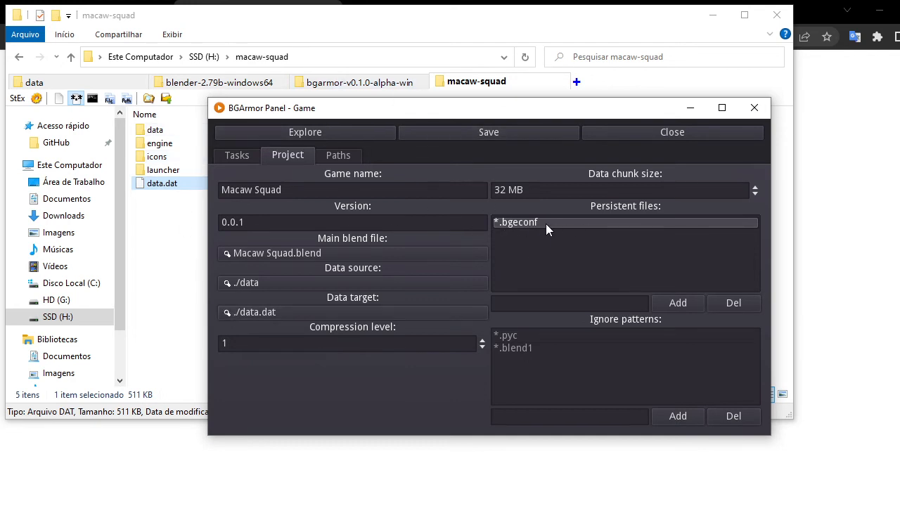
left_click(717, 302)
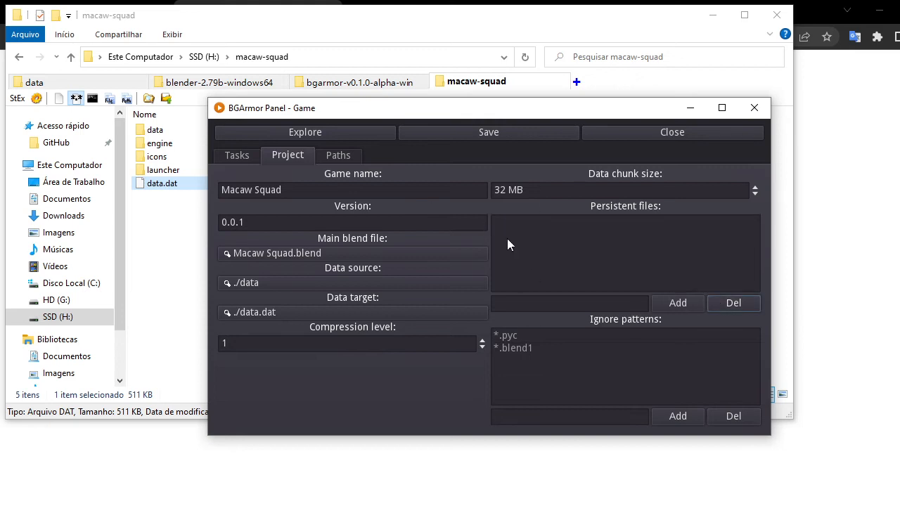
Add *.cfg as a persistent files pattern.
left_click(614, 299)
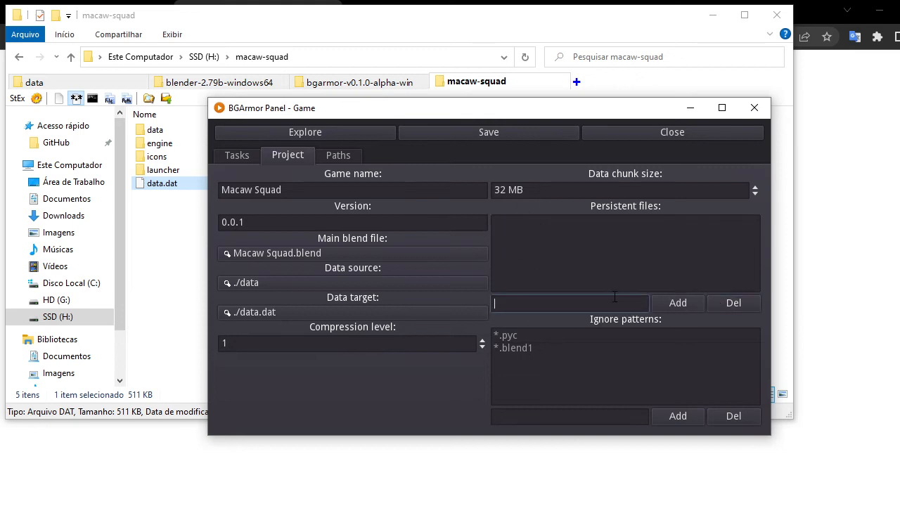
type("*.cfg")
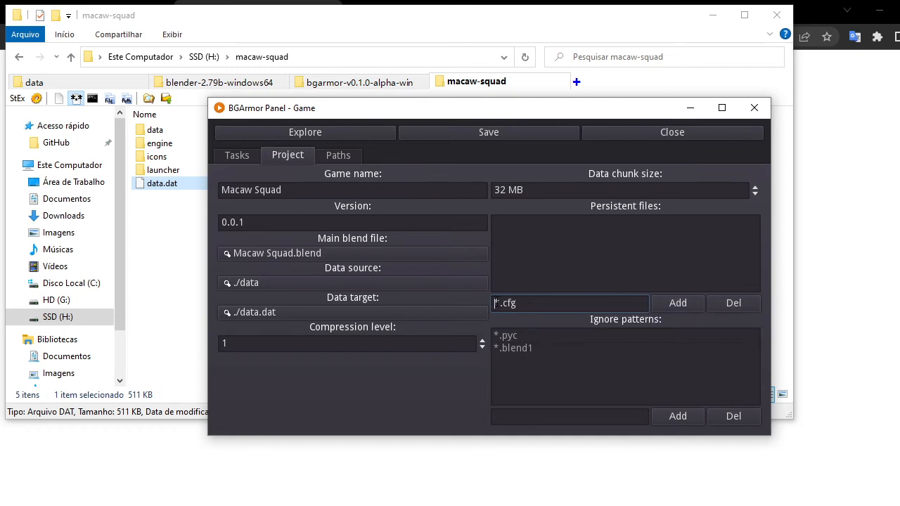
mouse_move(494, 303)
left_mouse_down()
mouse_move(526, 303)
mouse_move(489, 310)
left_mouse_up()
left_click(513, 303)
left_click(663, 309)
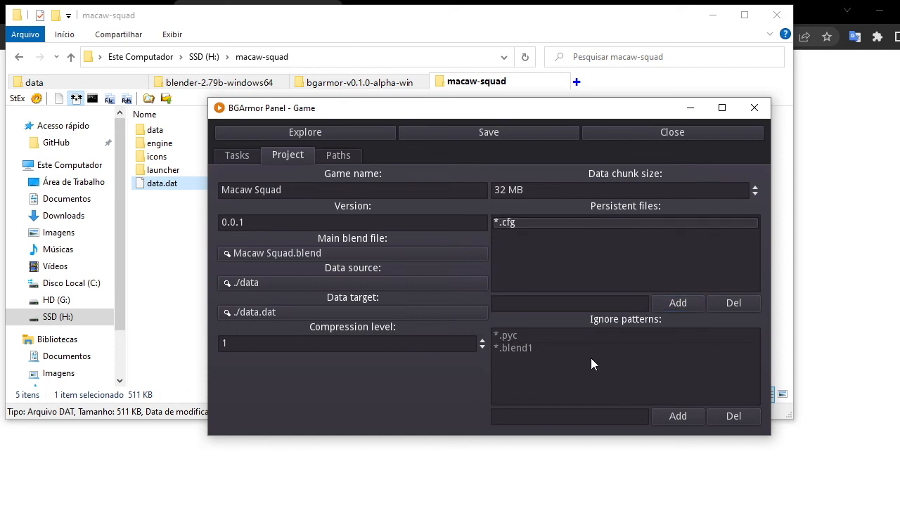
Review the ignore patterns list and return to the project tasks.
left_click(562, 348)
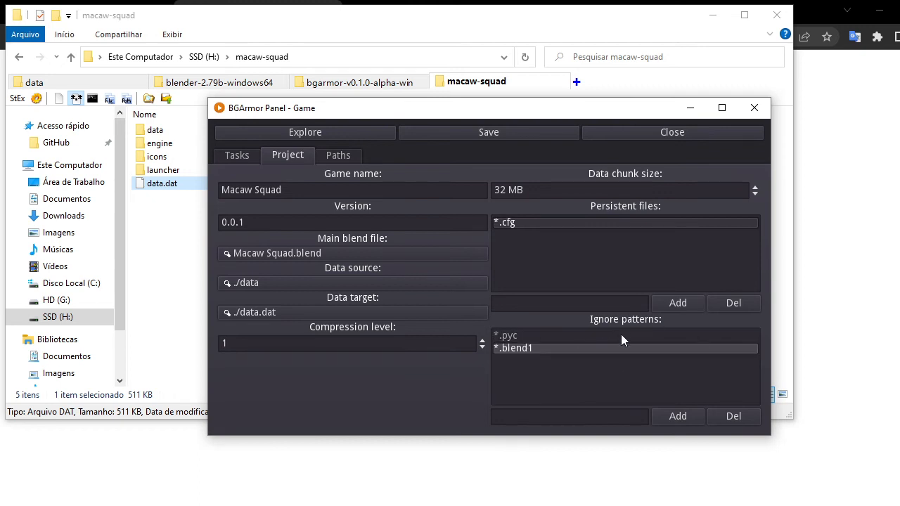
left_click(560, 337)
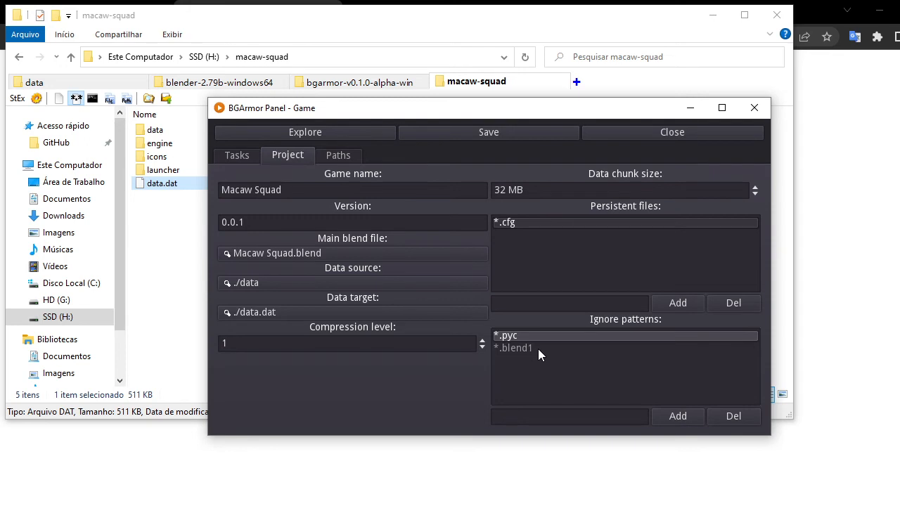
left_click(235, 155)
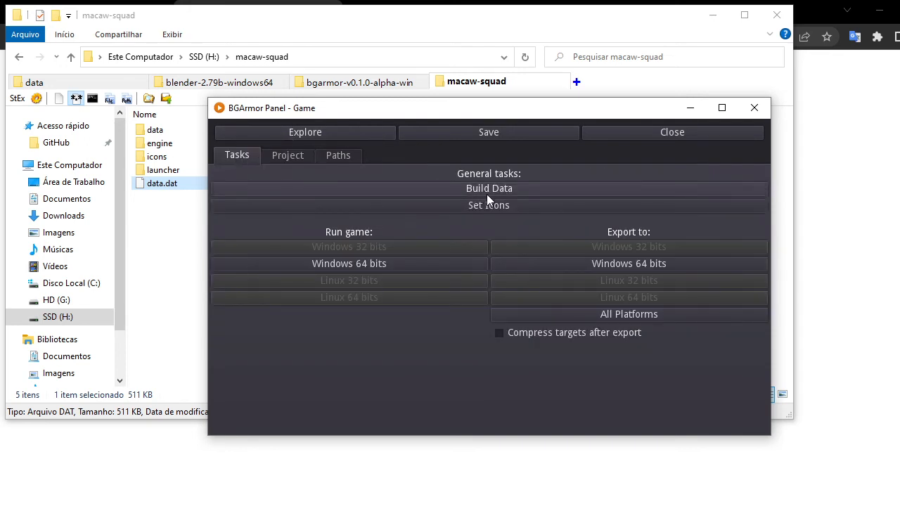
Open the project settings and inspect the ignore pattern entries.
left_click(287, 155)
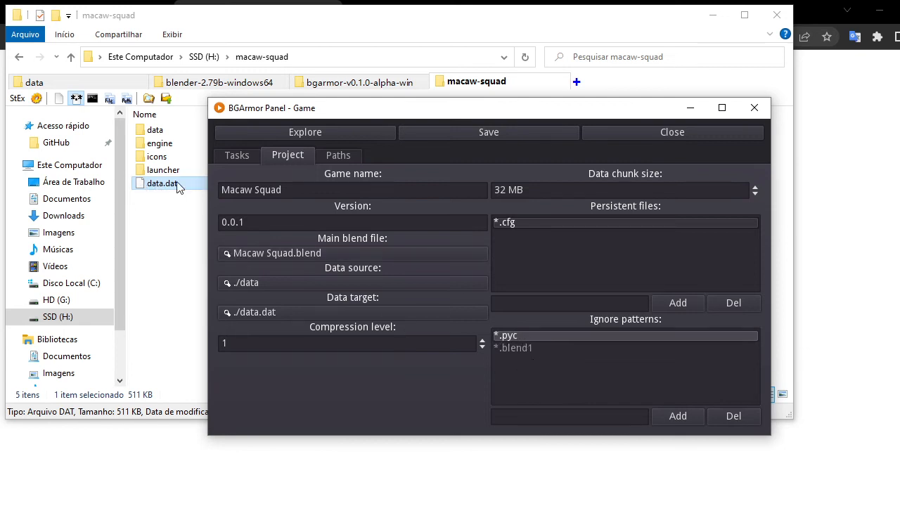
left_click(536, 348)
left_click(529, 349)
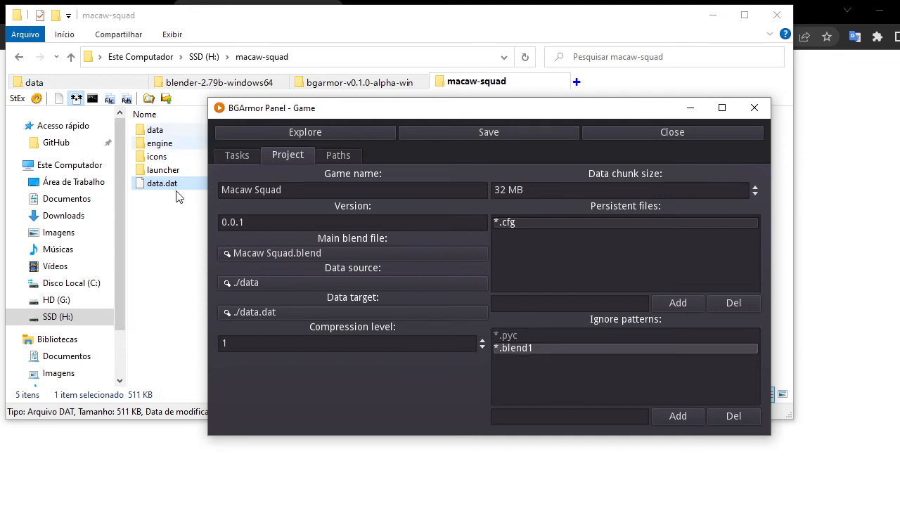
Browse the data folder's scripts __pycache__ folder to examine the compiled Python files.
left_click(146, 132)
double_click(150, 131)
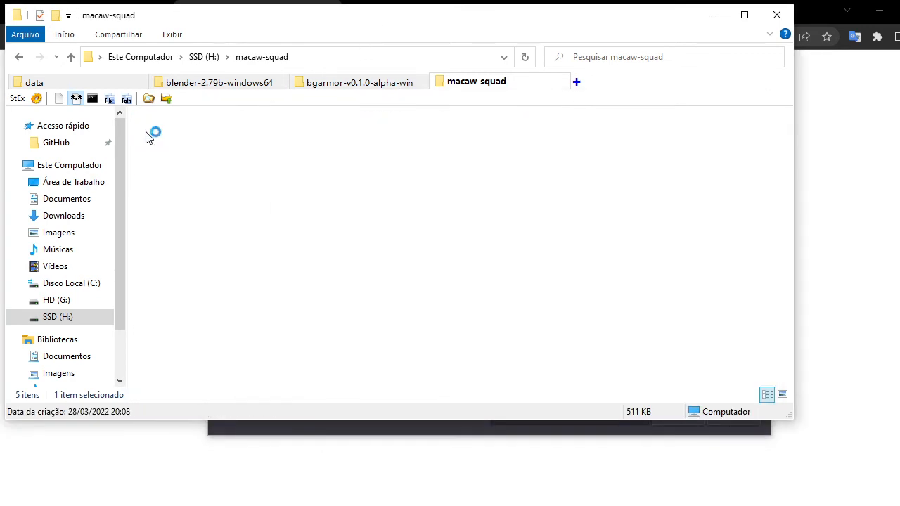
double_click(159, 157)
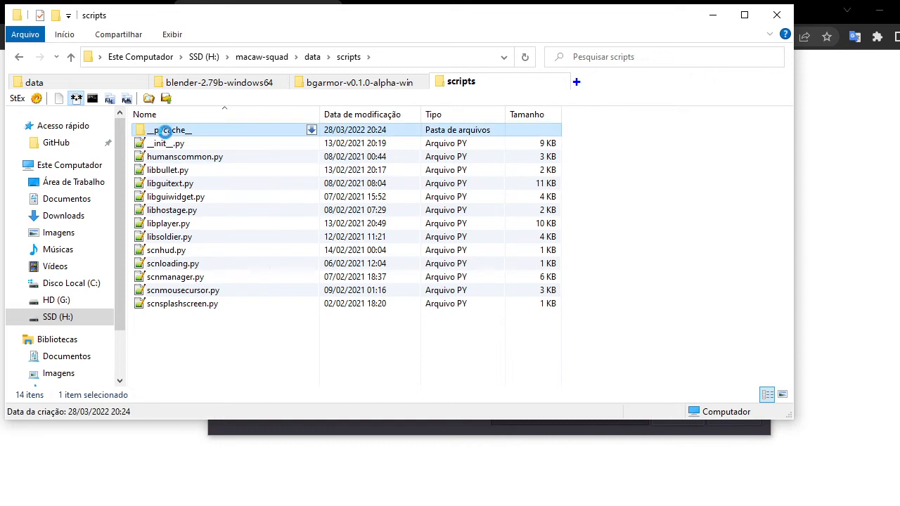
double_click(169, 133)
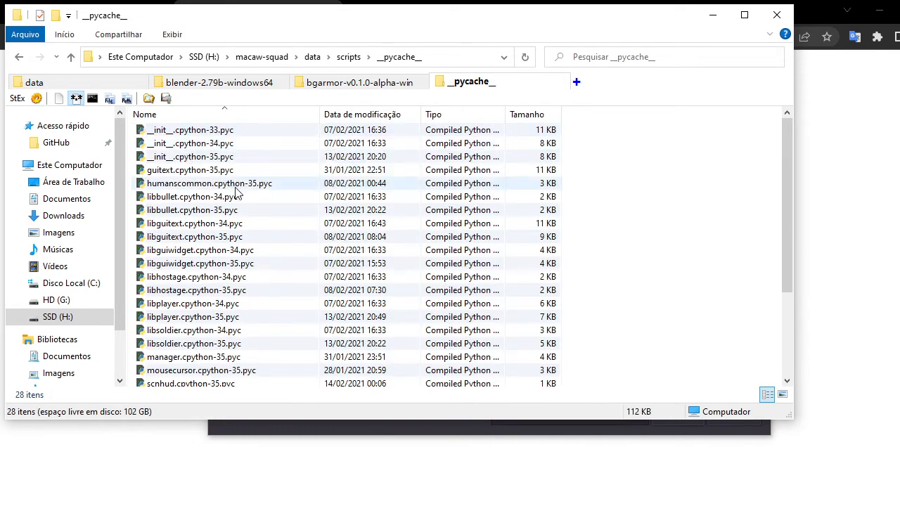
left_click(218, 201)
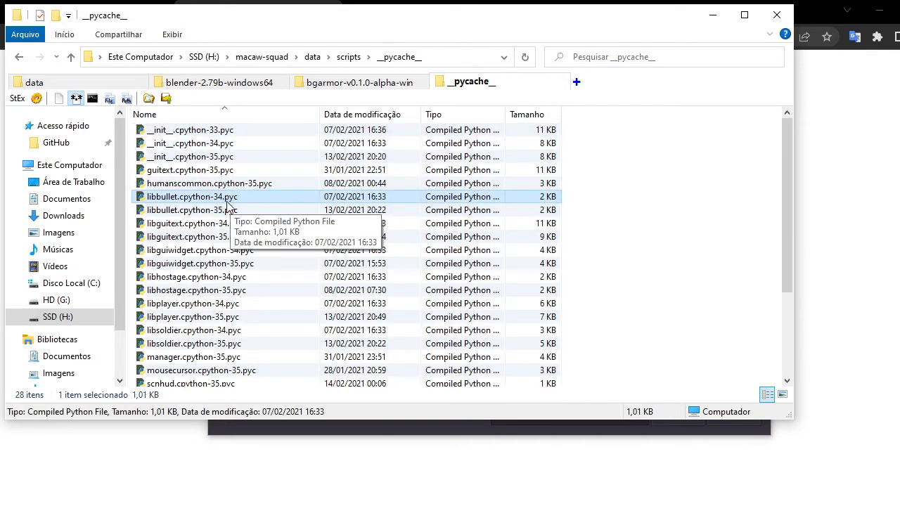
scroll(219, 306, "down", 3)
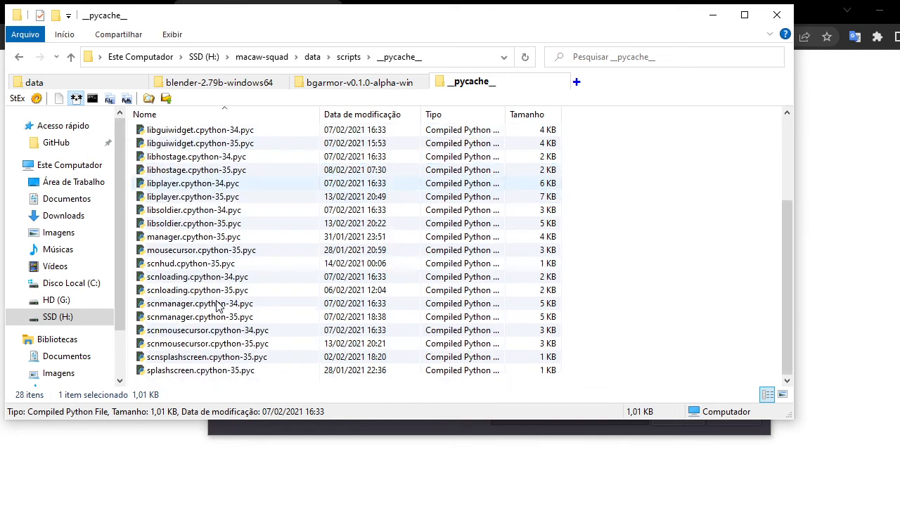
scroll(232, 281, "up", 3)
left_click(216, 225)
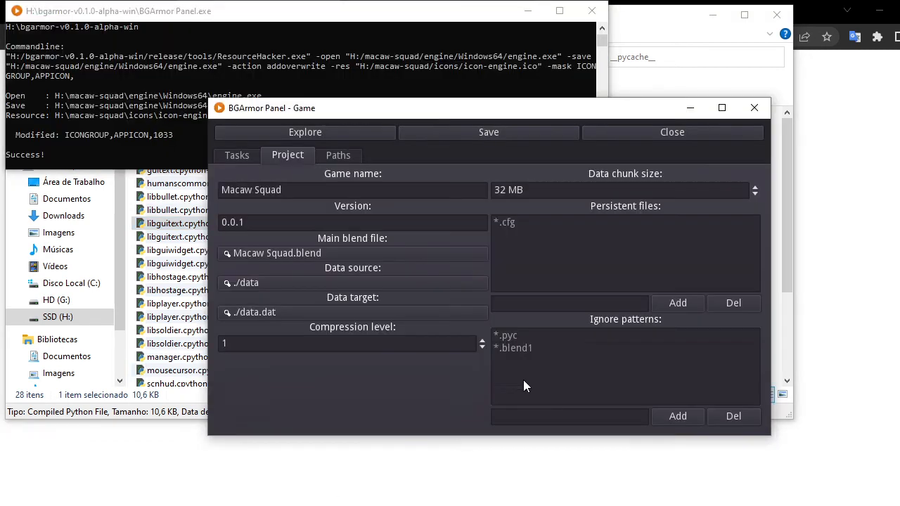
Review the ignore patterns and switch between the panel's settings pages.
left_click(516, 336)
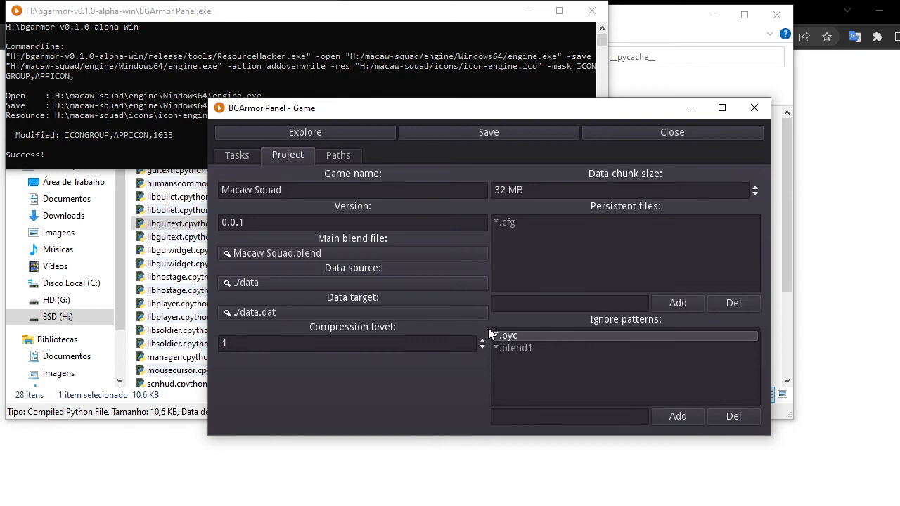
left_click(180, 237)
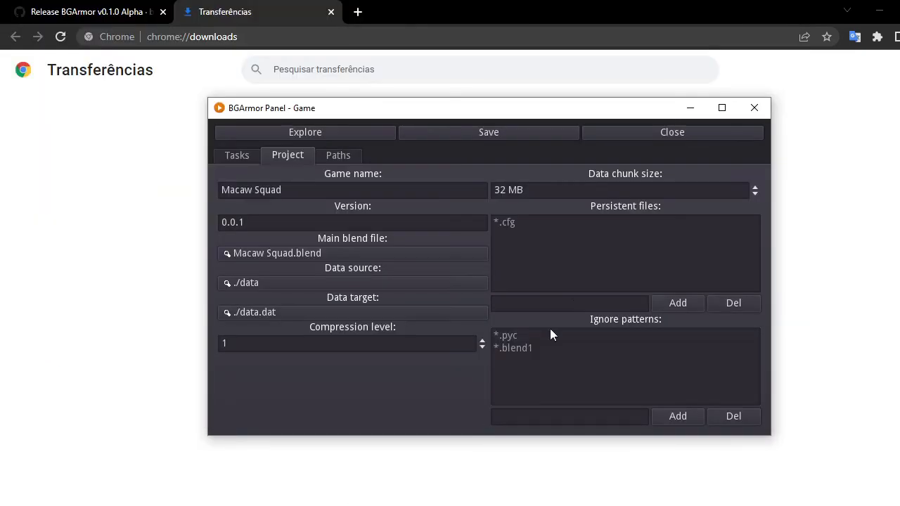
left_click(518, 338)
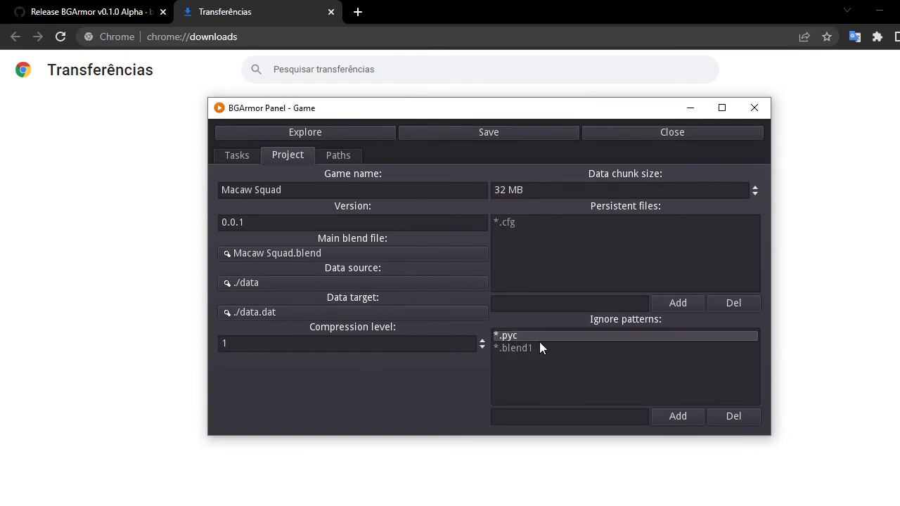
left_click(332, 157)
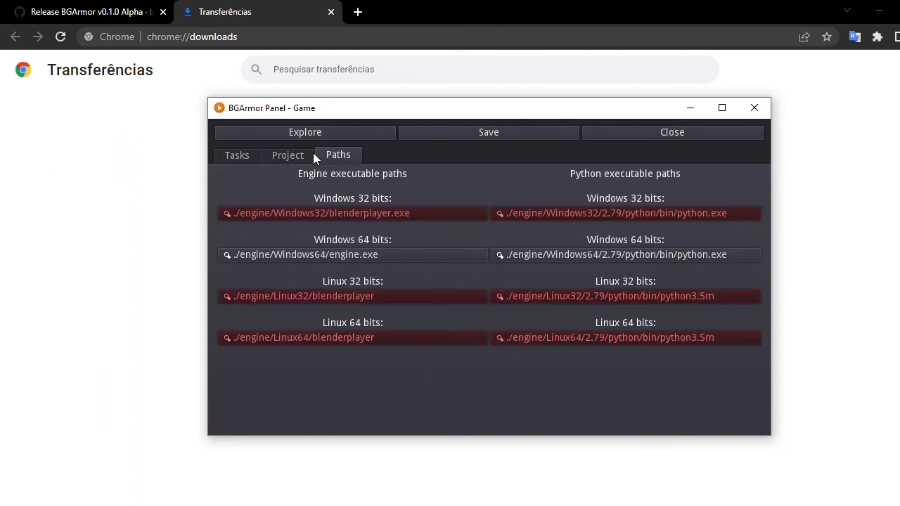
left_click(281, 154)
left_click(237, 155)
left_click(285, 156)
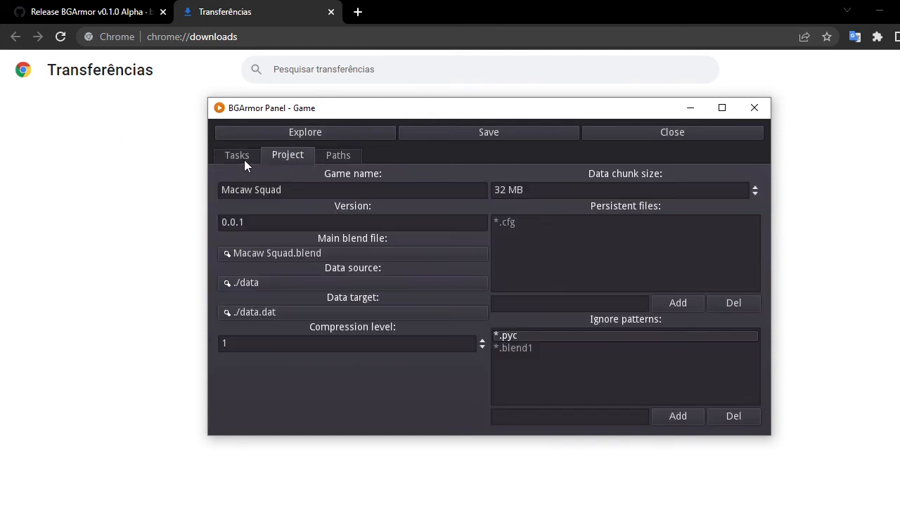
left_click(239, 157)
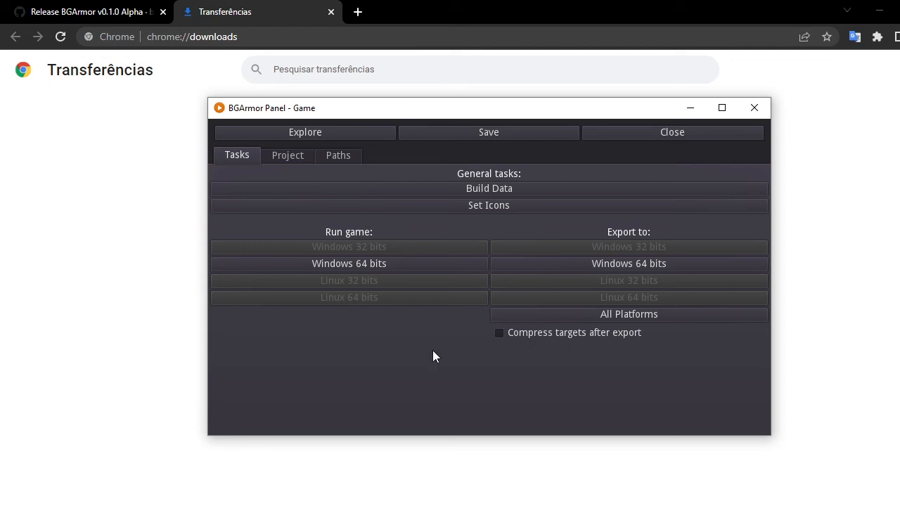
left_click(292, 155)
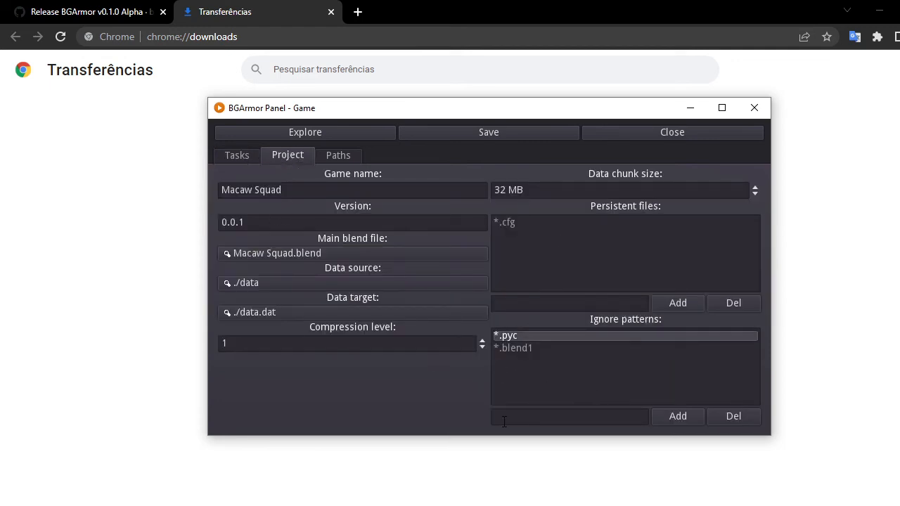
Add *.cfg as an ignore pattern in the project settings.
left_click(524, 244)
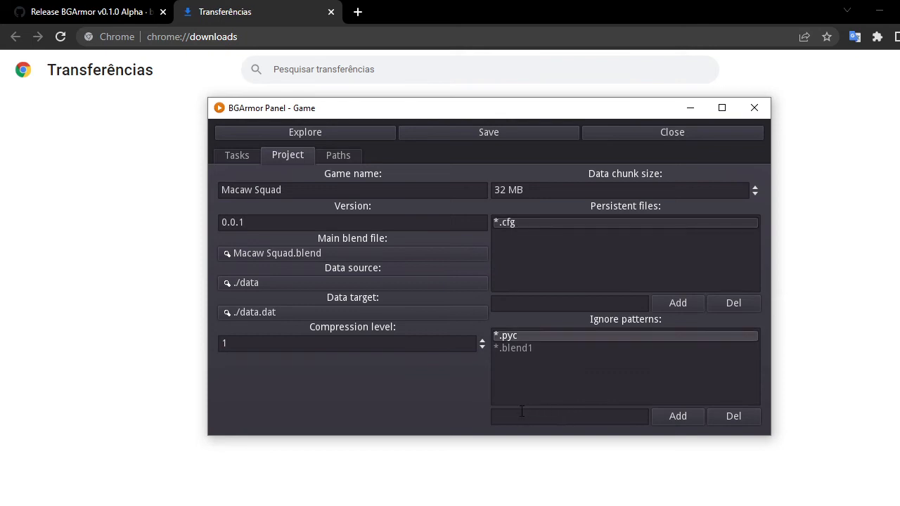
left_click(556, 418)
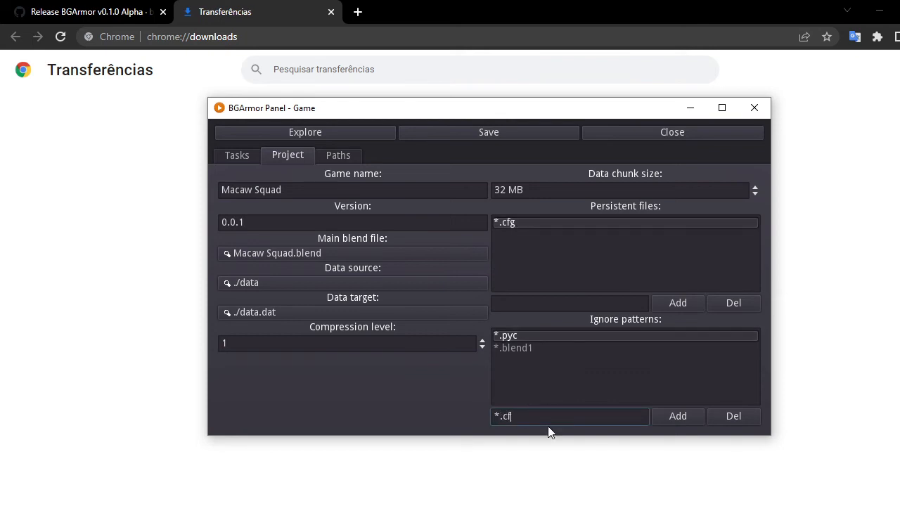
left_click(688, 416)
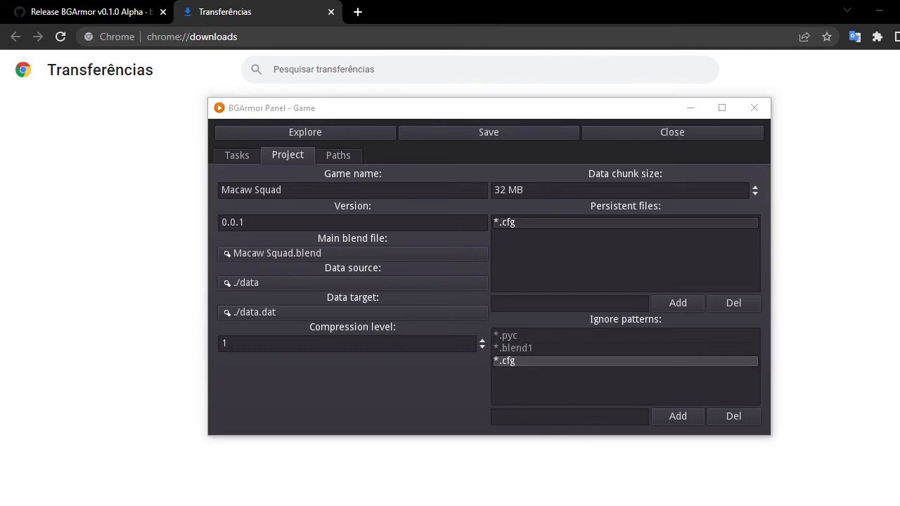
Open the project's data folder in the file browser and select Macaw Squad.blend.
key("alt+Tab")
double_click(168, 131)
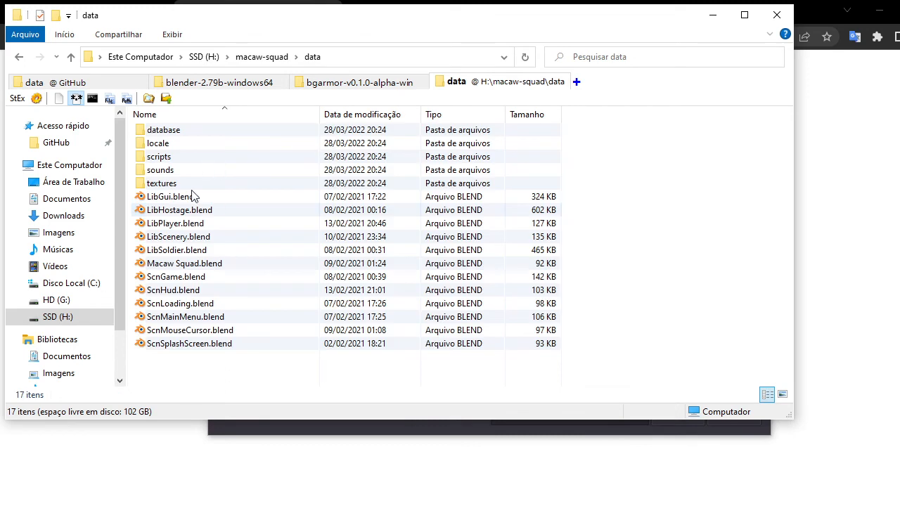
left_click_drag(200, 378, 172, 126)
left_click(190, 263)
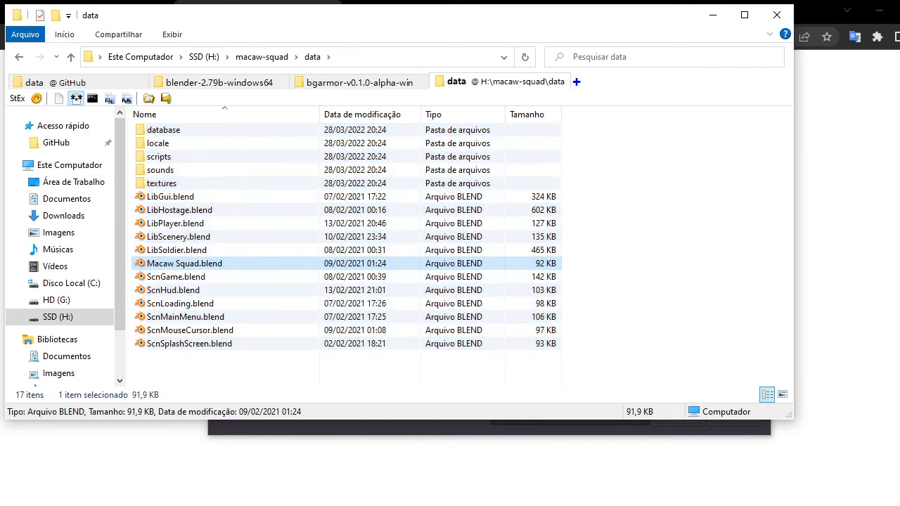
key("alt+Tab")
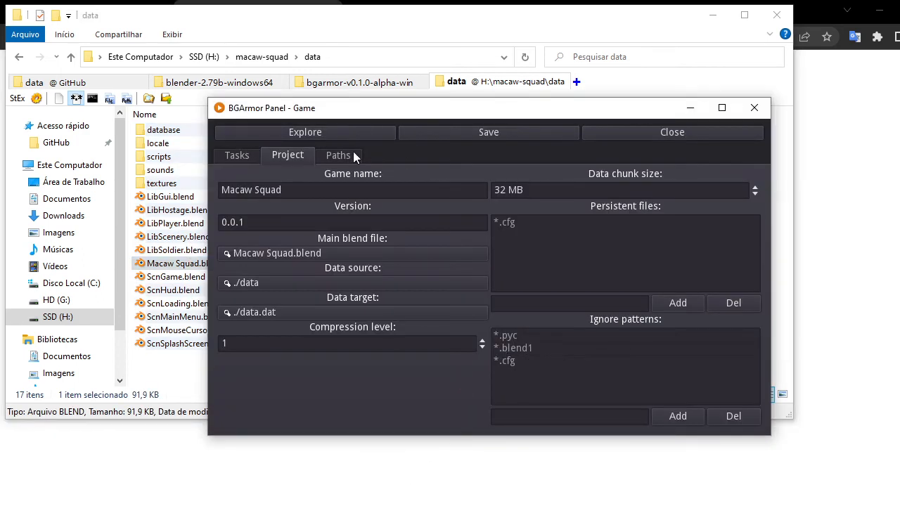
Compare the persistent files entry with the ignore pattern entries.
left_click(523, 361)
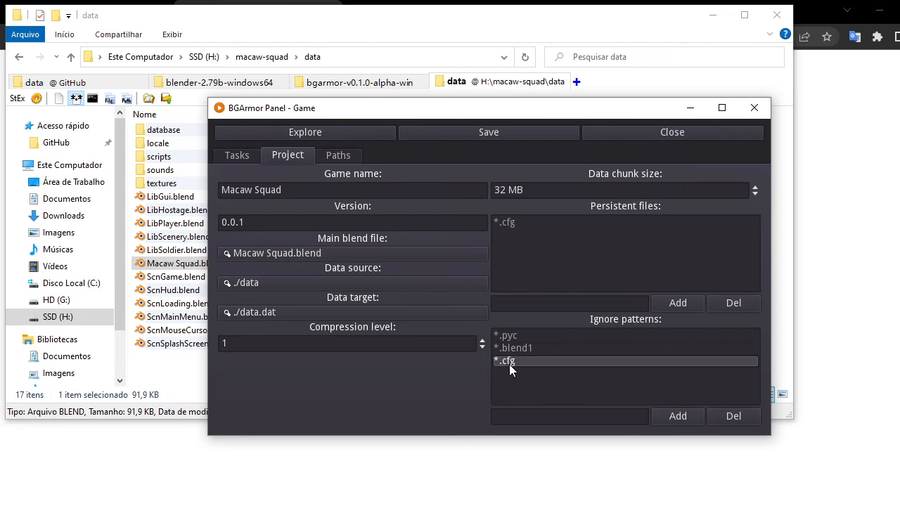
left_click(496, 223)
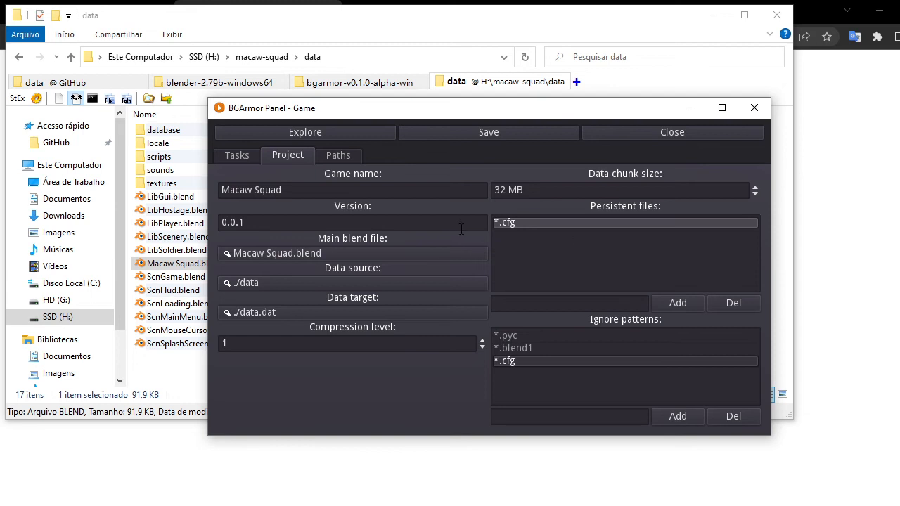
left_click(518, 360)
left_click(521, 223)
left_click(520, 361)
left_click(521, 337)
left_click(523, 360)
left_click(526, 336)
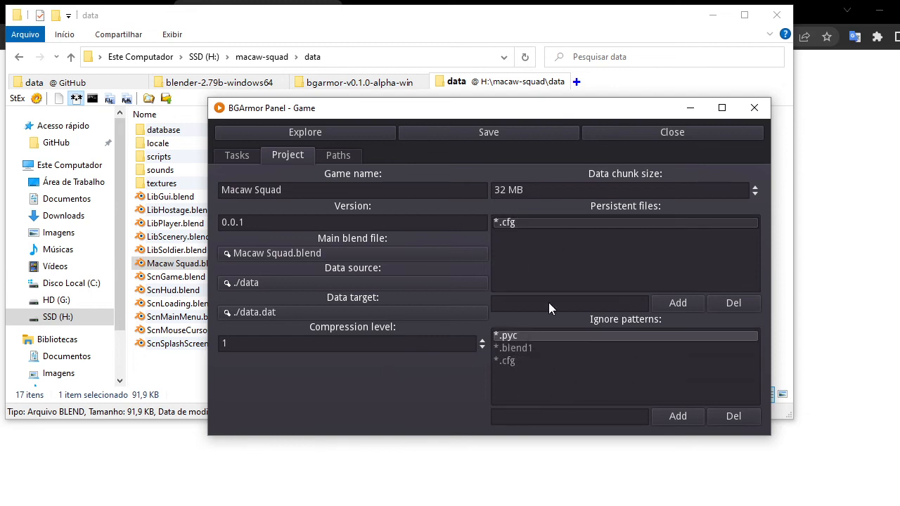
left_click(529, 225)
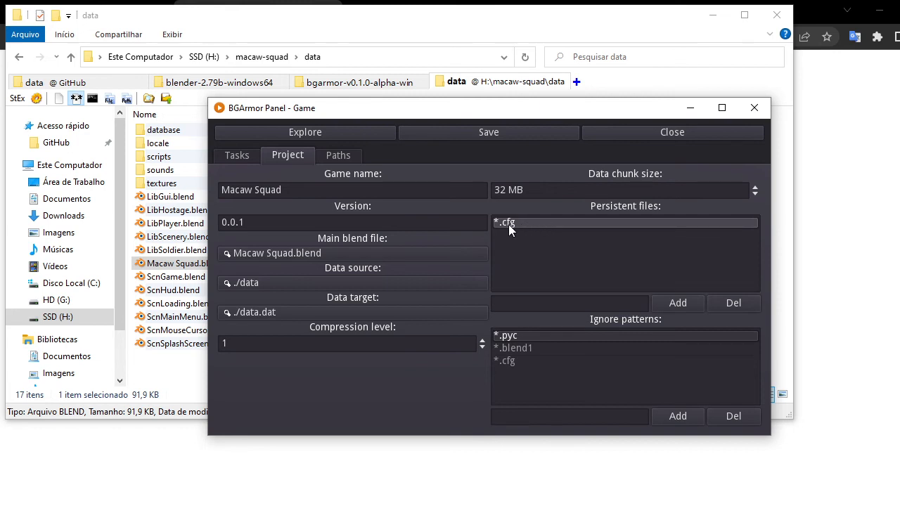
left_click(533, 350)
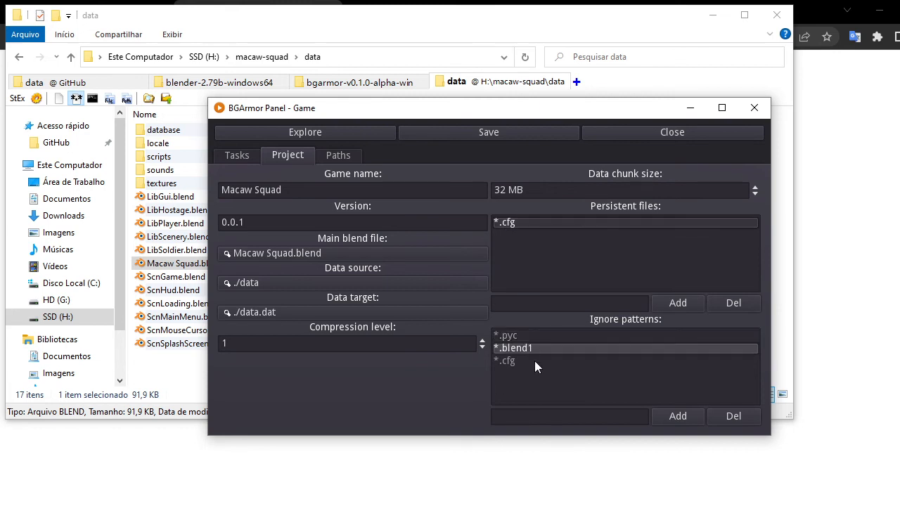
left_click(530, 335)
left_click(529, 360)
left_click(531, 336)
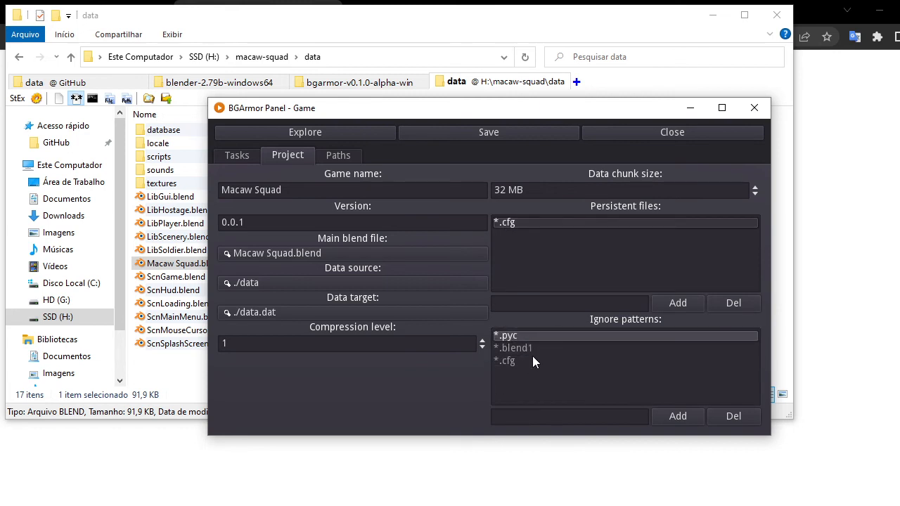
left_click(524, 358)
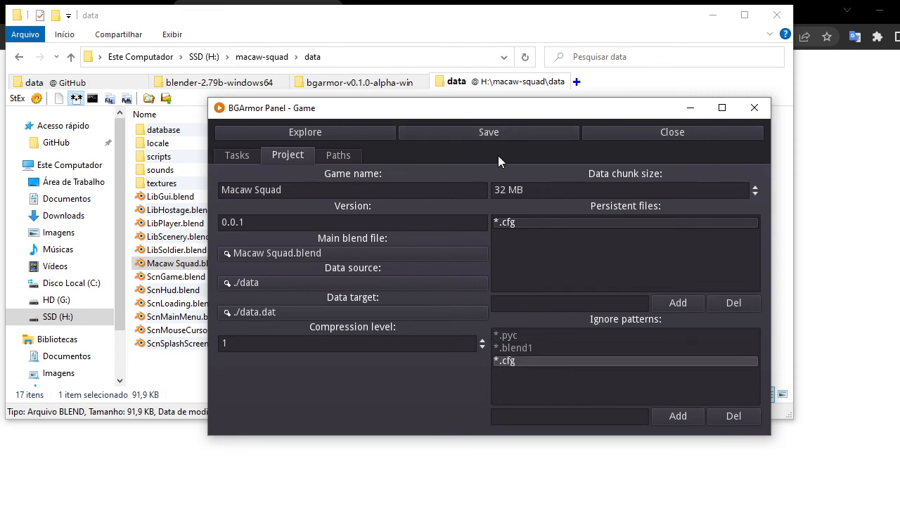
Save the project settings.
left_click(338, 156)
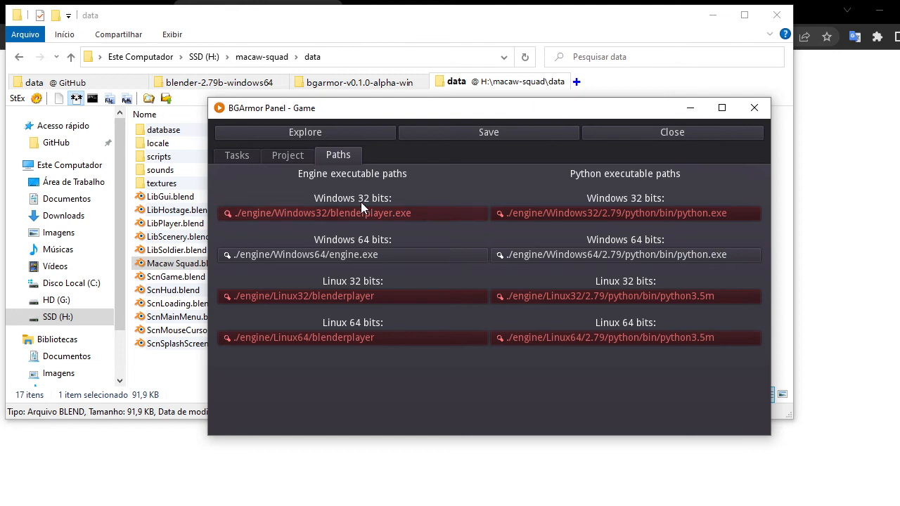
left_click(243, 155)
left_click(467, 132)
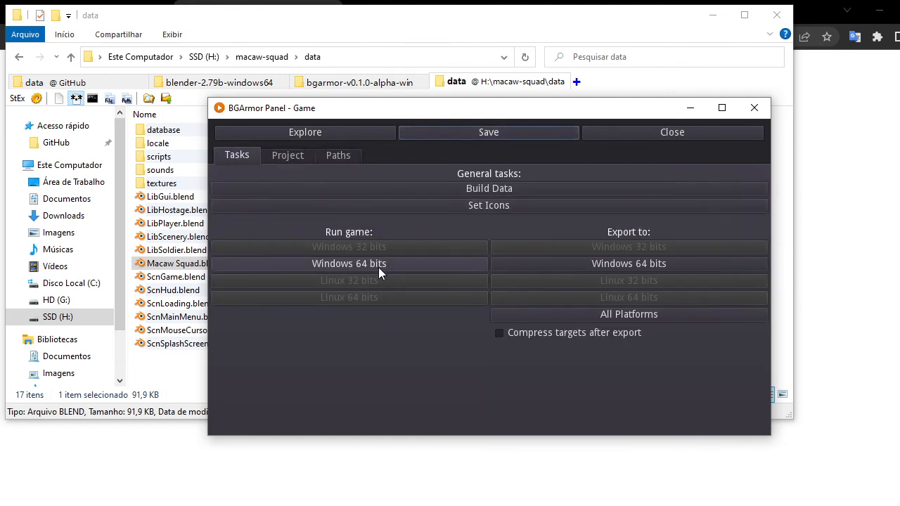
Run the game on Windows 64 bits.
left_click(287, 155)
left_click(237, 155)
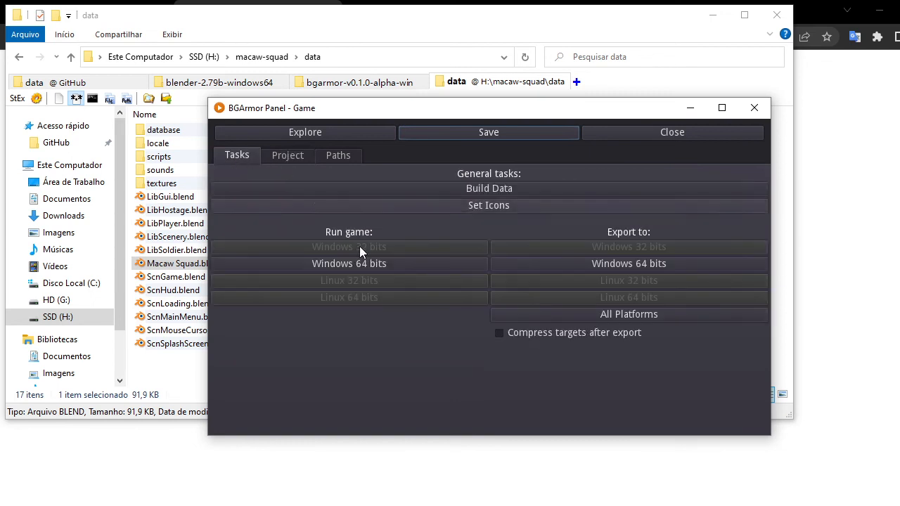
left_click(369, 266)
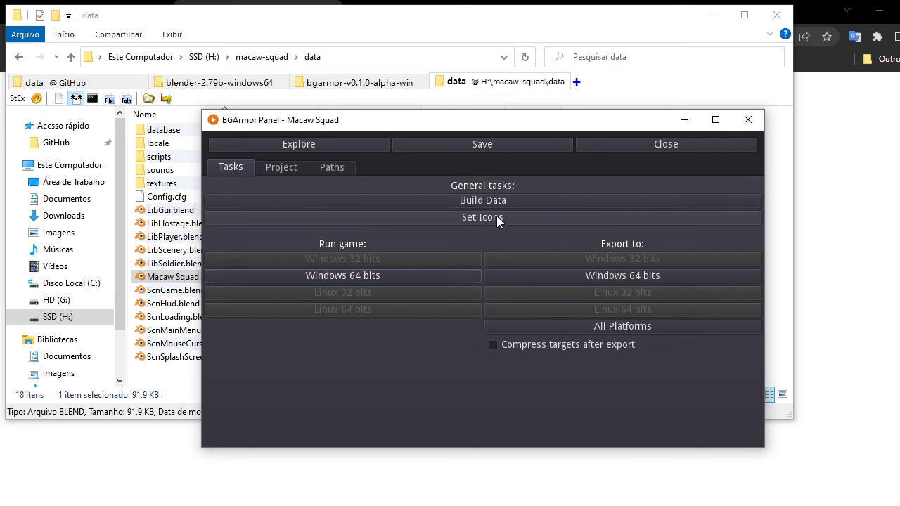
Build the game data and review the build log before dismissing it.
left_click(481, 198)
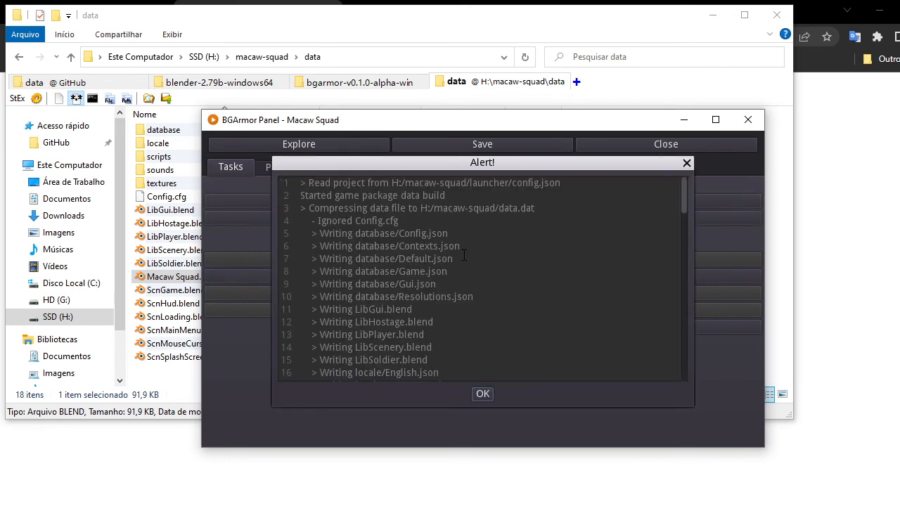
left_click_drag(684, 180, 657, 361)
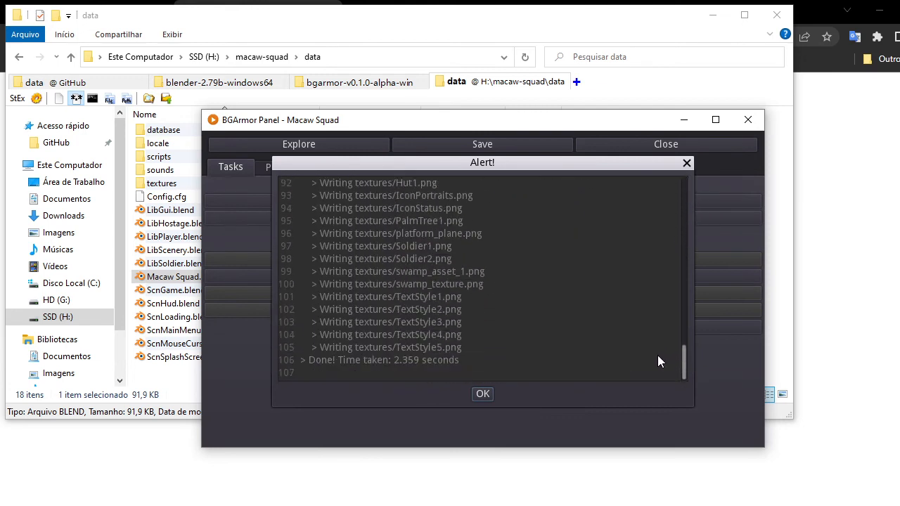
left_click(483, 396)
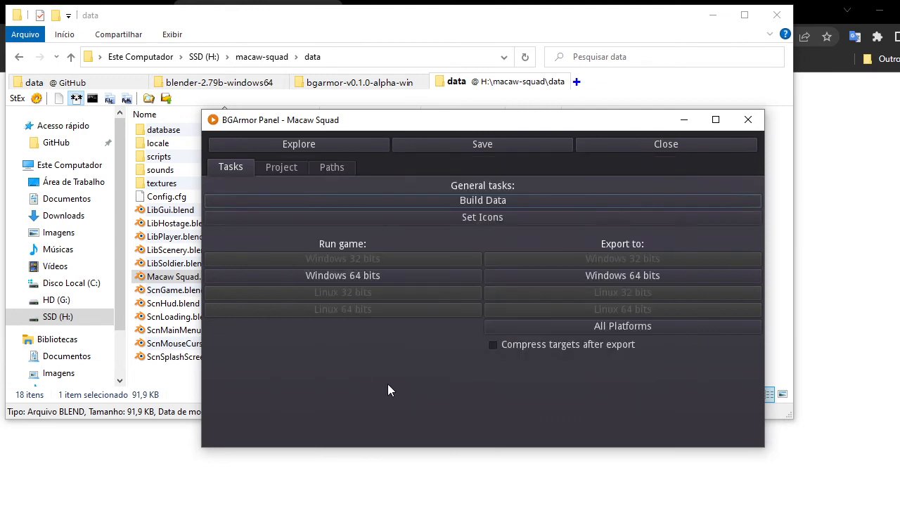
Inspect the project root folder and the built data.dat file.
left_click(476, 83)
left_click(70, 57)
left_click(178, 187)
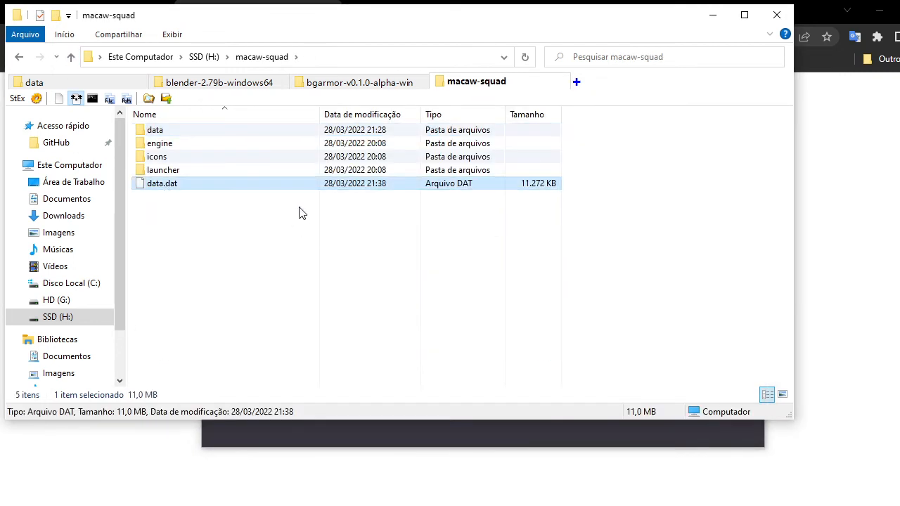
left_click(318, 239)
left_click(395, 505)
left_click(394, 505)
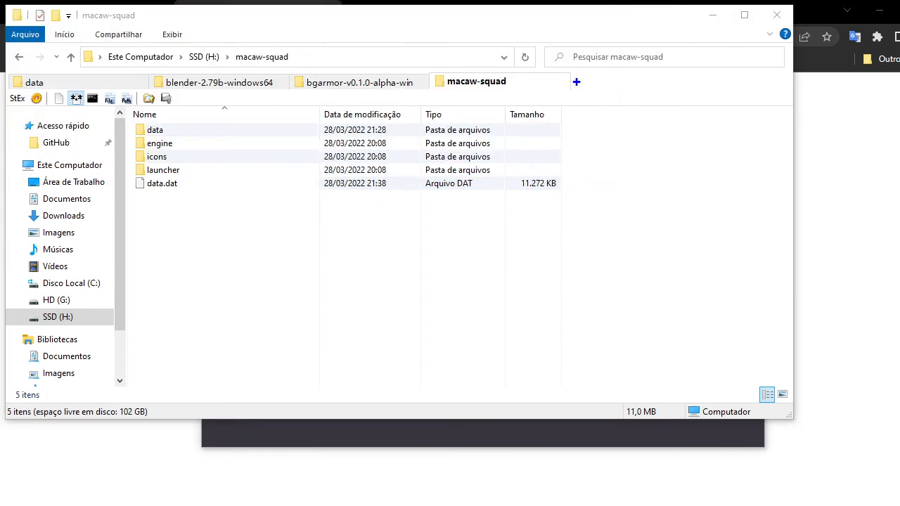
left_click(392, 505)
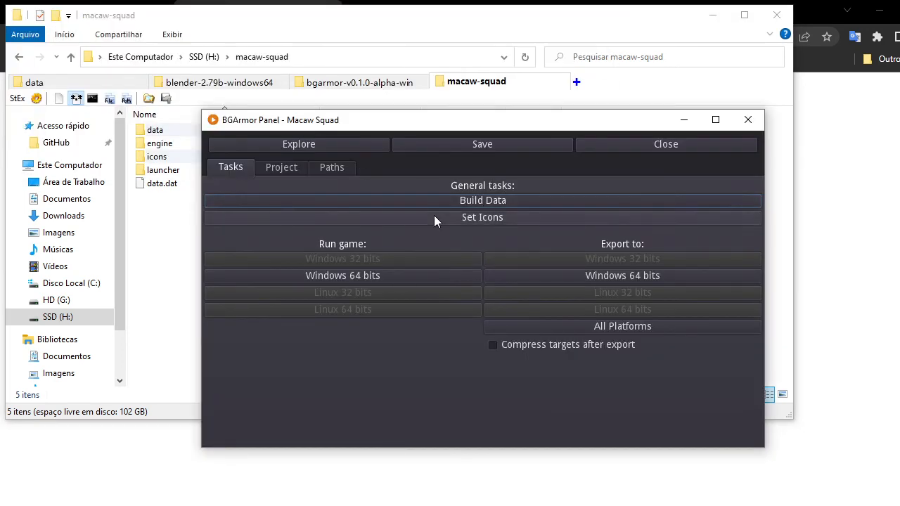
Run the game on Windows 64 bits and quit it from the main menu.
left_click(346, 276)
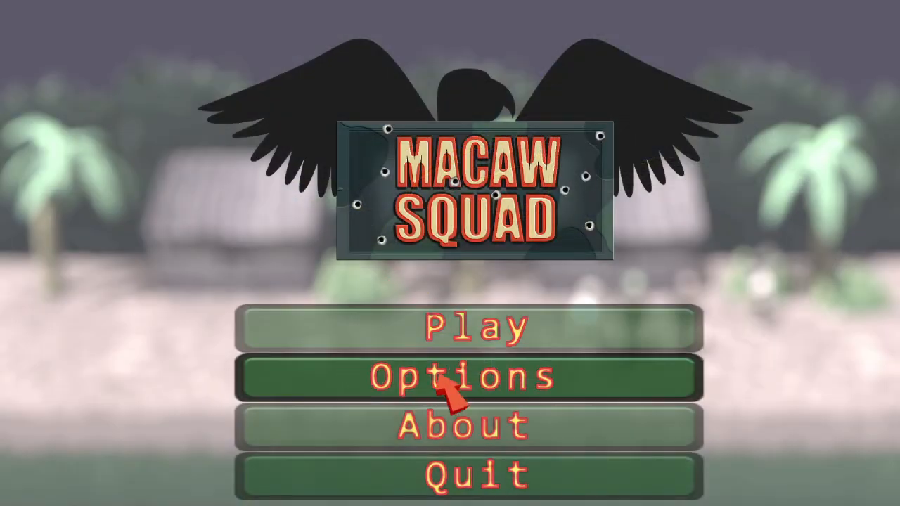
left_click(536, 486)
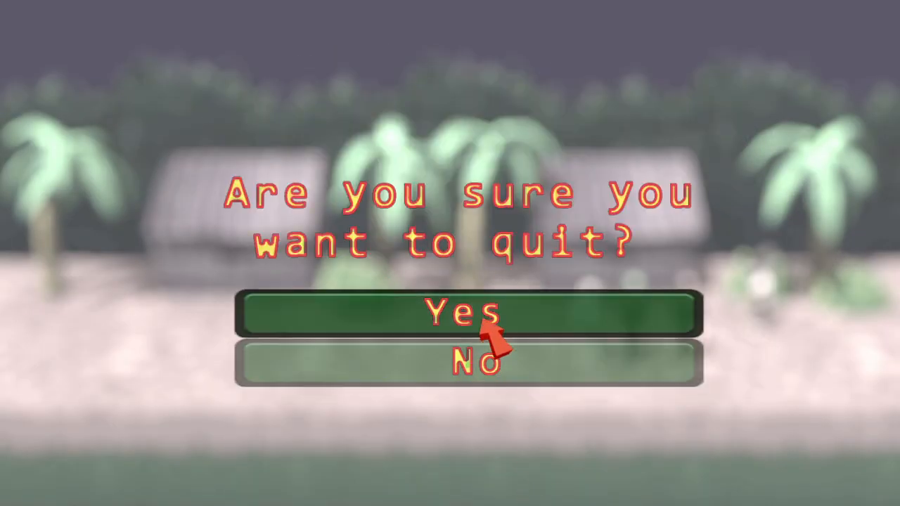
left_click(485, 324)
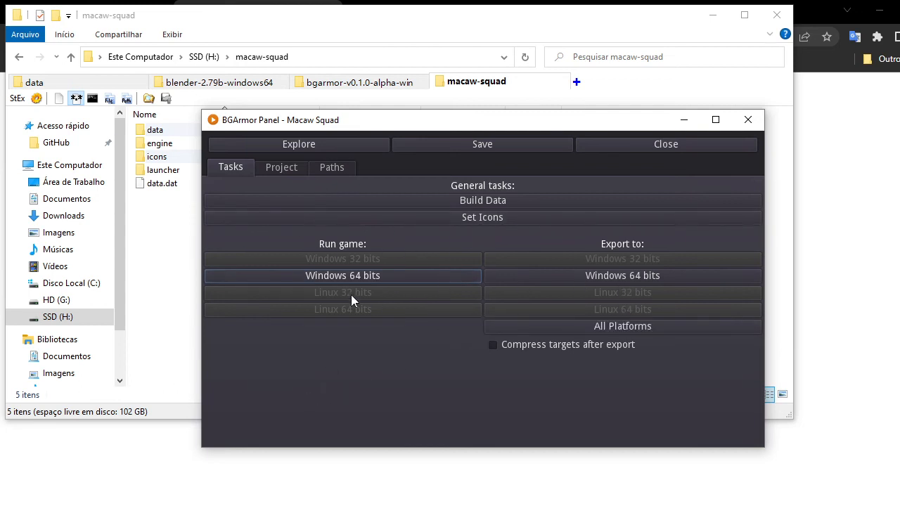
Copy icon-engine.ico and icon-launcher.ico from the GitHub macaw-squad source icons folder.
left_click(178, 298)
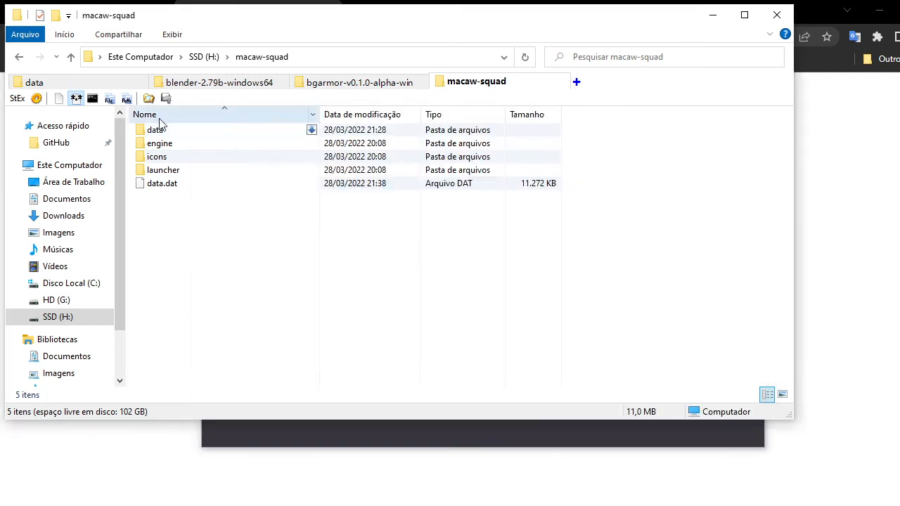
left_click(46, 83)
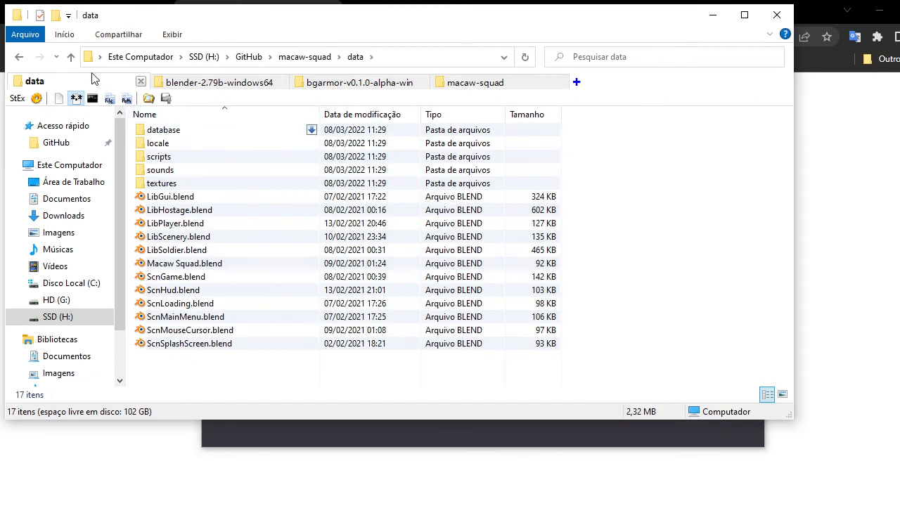
left_click(70, 56)
double_click(168, 184)
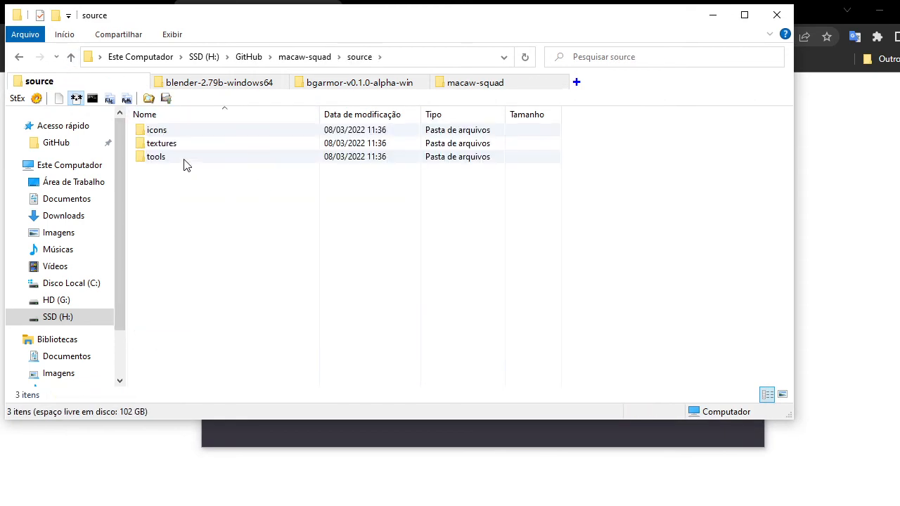
double_click(161, 133)
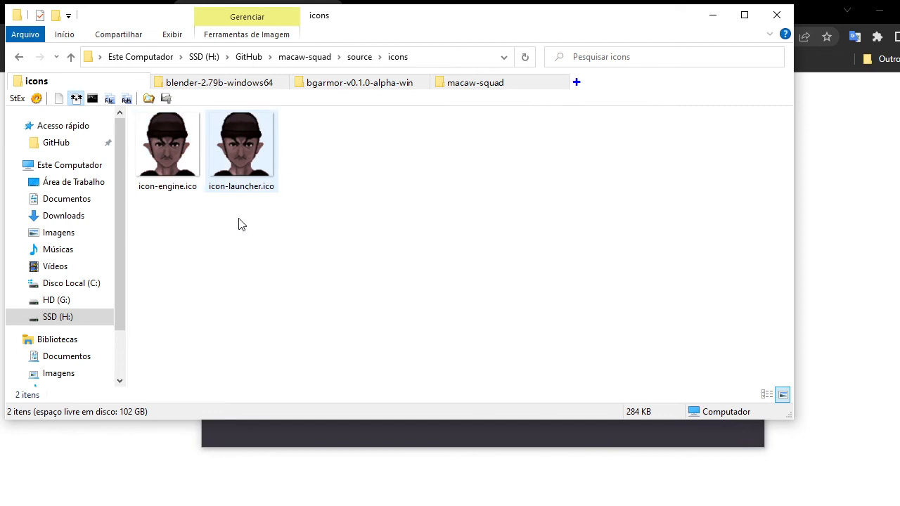
left_click(174, 158)
left_click(242, 144)
left_click_drag(170, 227, 380, 105)
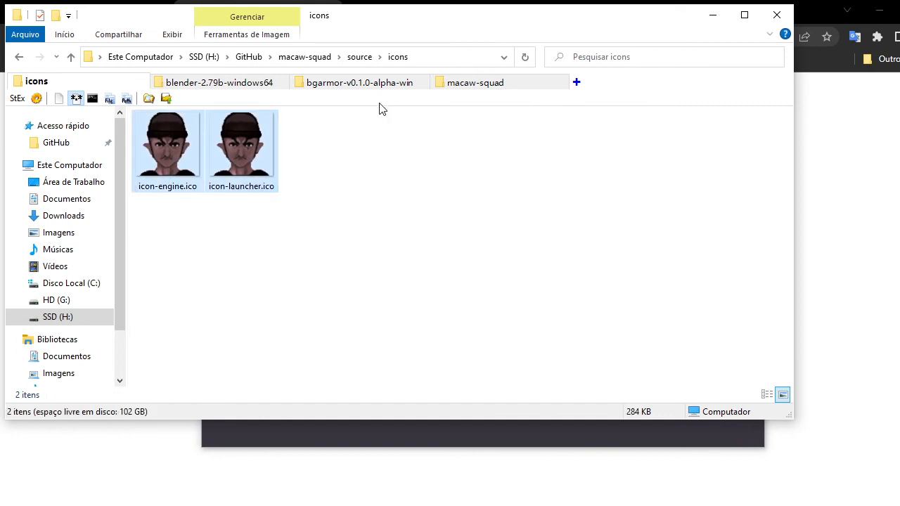
key("ctrl+c")
Paste the icons into the project's icons folder, replacing the existing files.
left_click(472, 83)
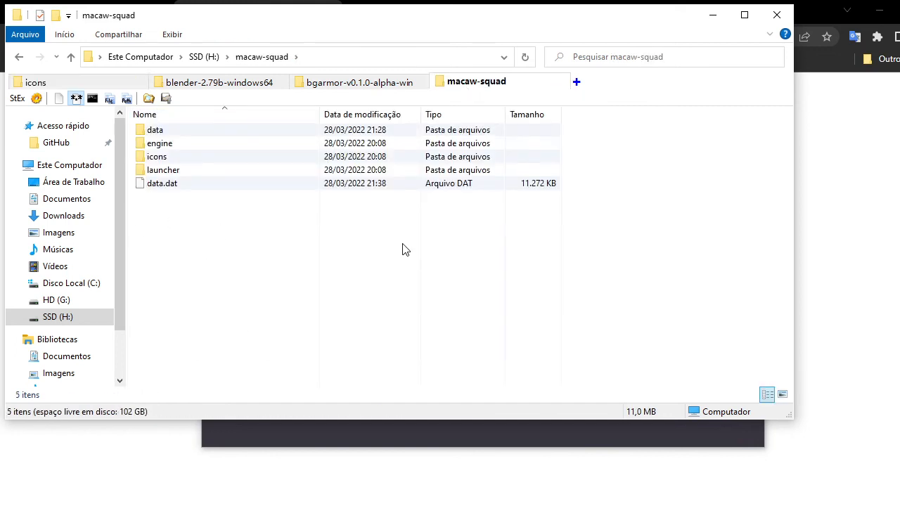
left_click(308, 63)
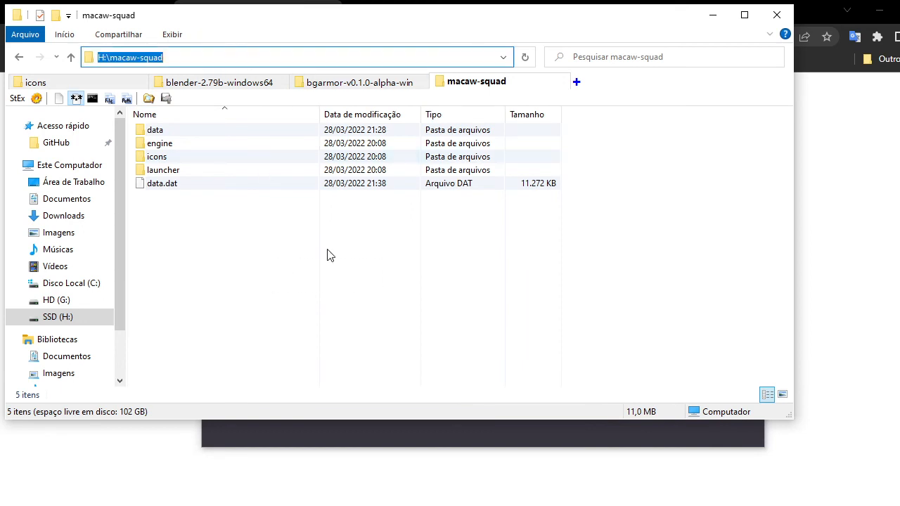
left_click(328, 255)
double_click(169, 159)
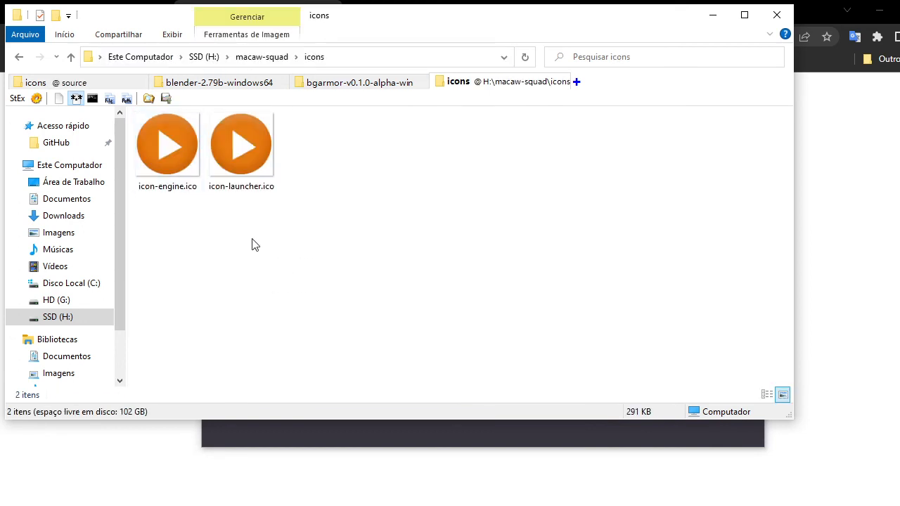
key("ctrl+v")
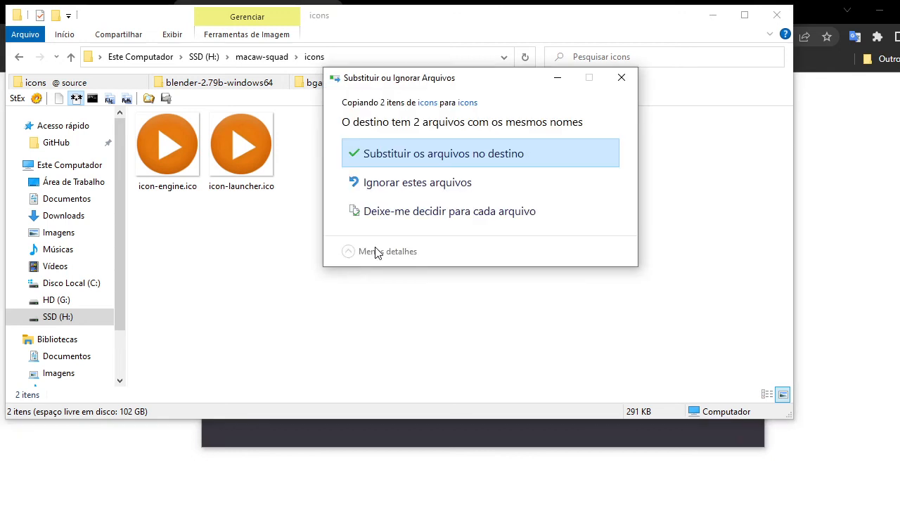
left_click(422, 159)
left_click_drag(288, 247, 460, 345)
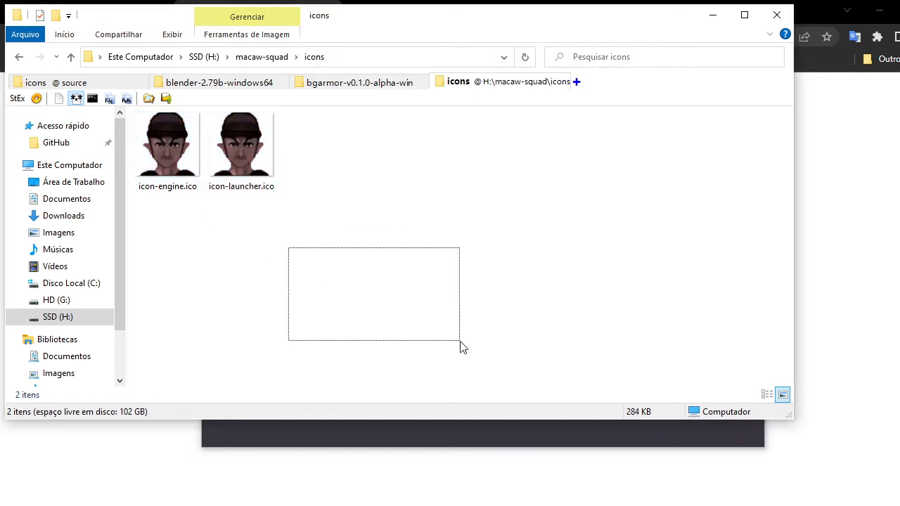
Set the icons from the BGArmor panel and dismiss the log.
left_click(71, 57)
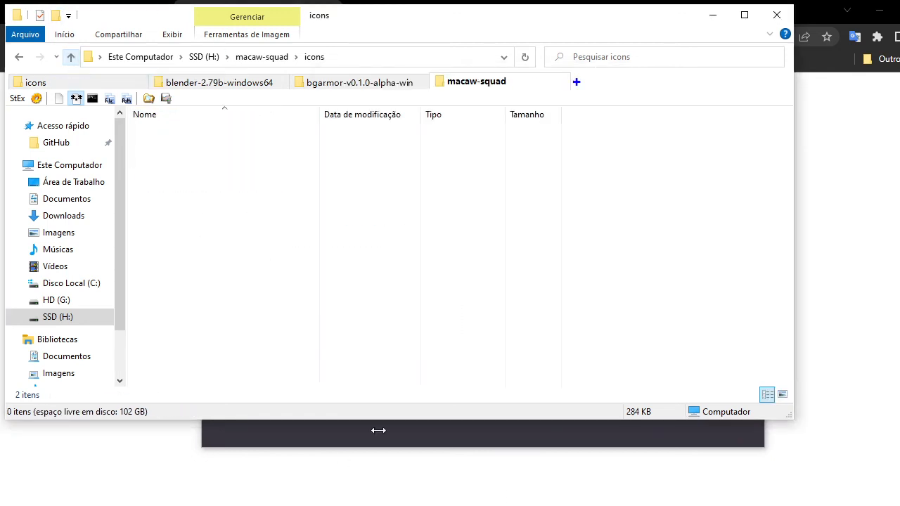
key("alt+Tab")
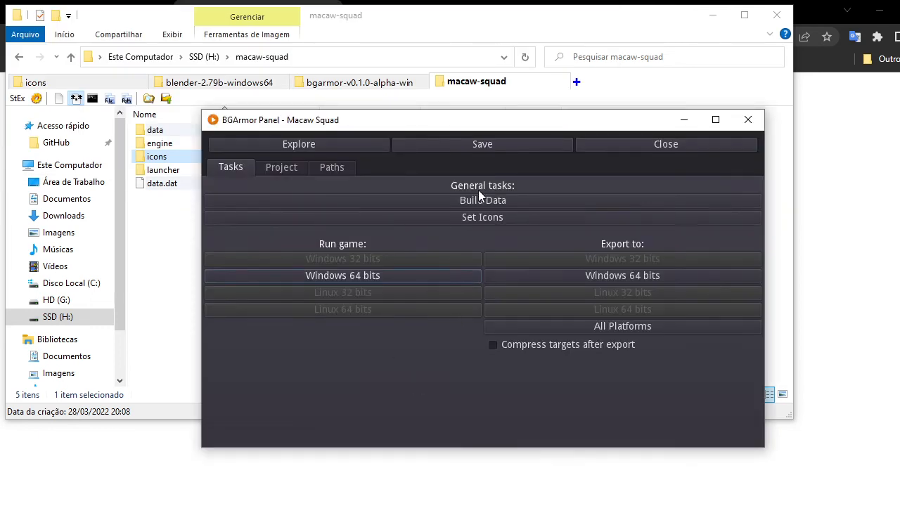
left_click(476, 220)
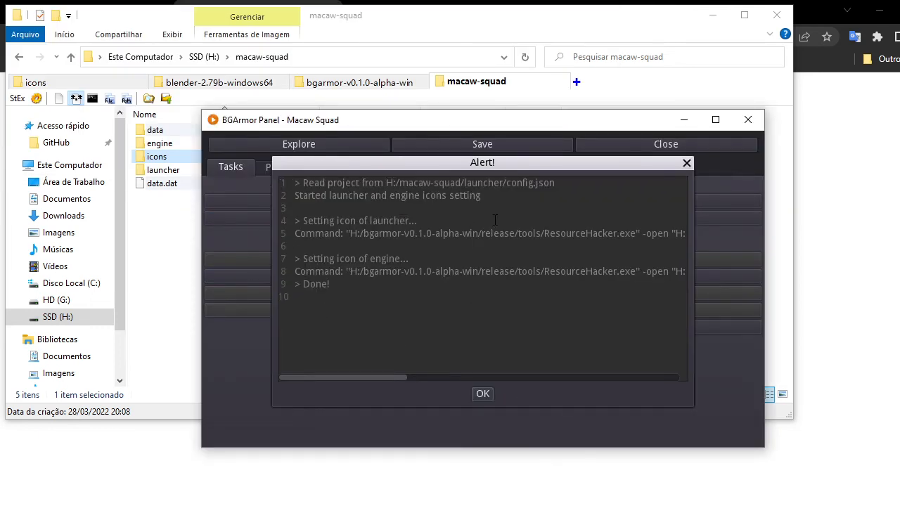
left_click(482, 395)
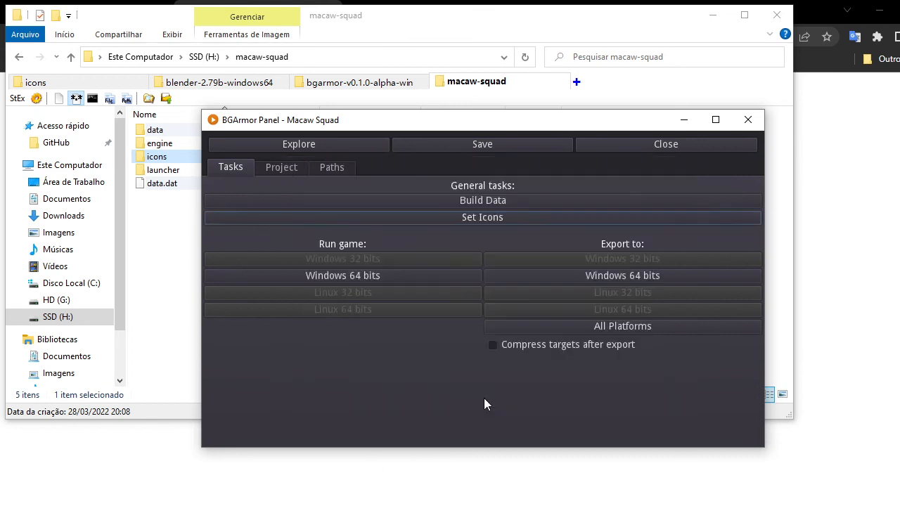
Open the properties of Launcher.exe in the launcher folder to check its icon.
left_click(184, 227)
left_click(167, 174)
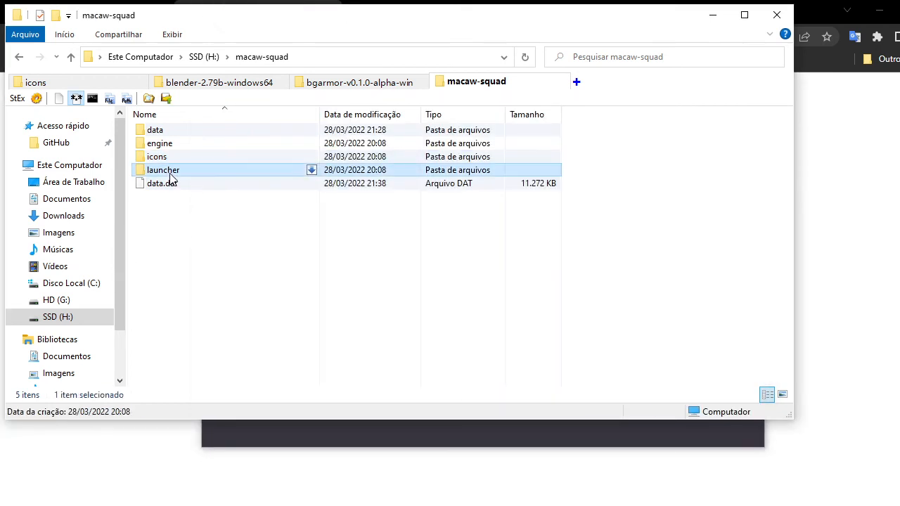
double_click(162, 174)
left_click(172, 156)
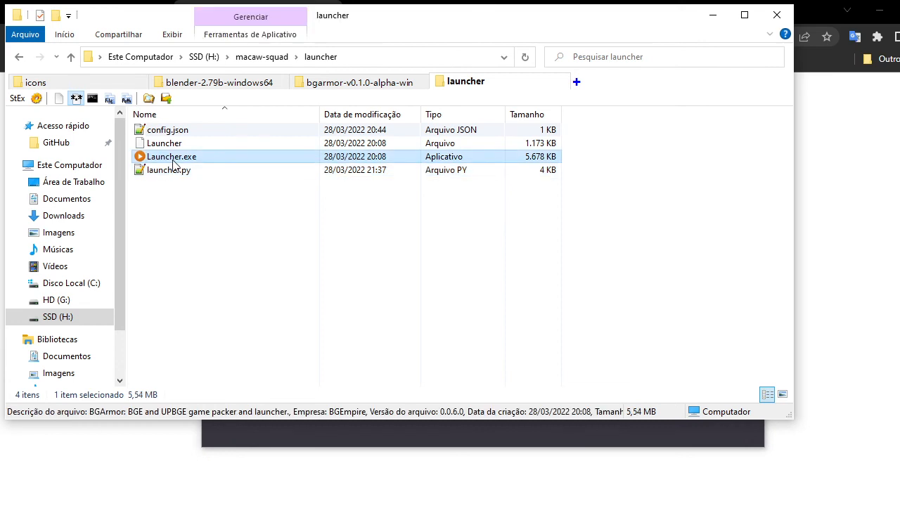
right_click(172, 156)
left_click(215, 486)
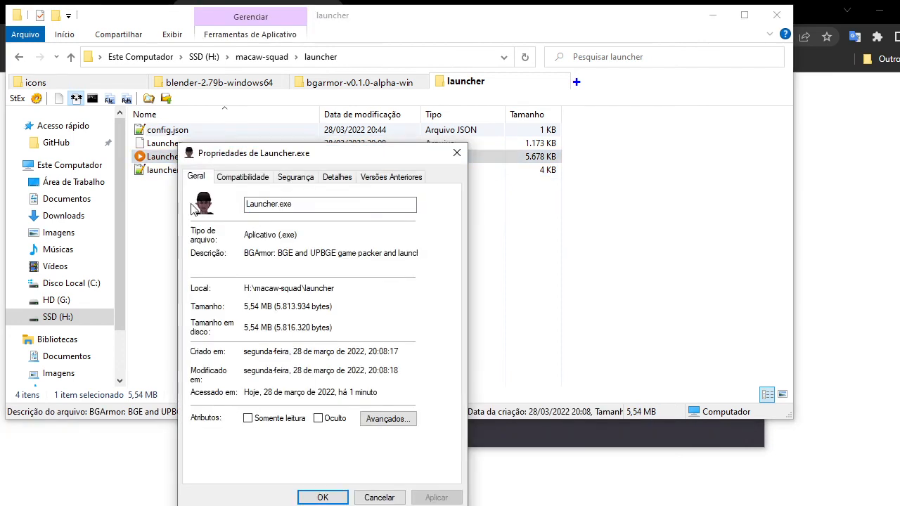
left_click(379, 498)
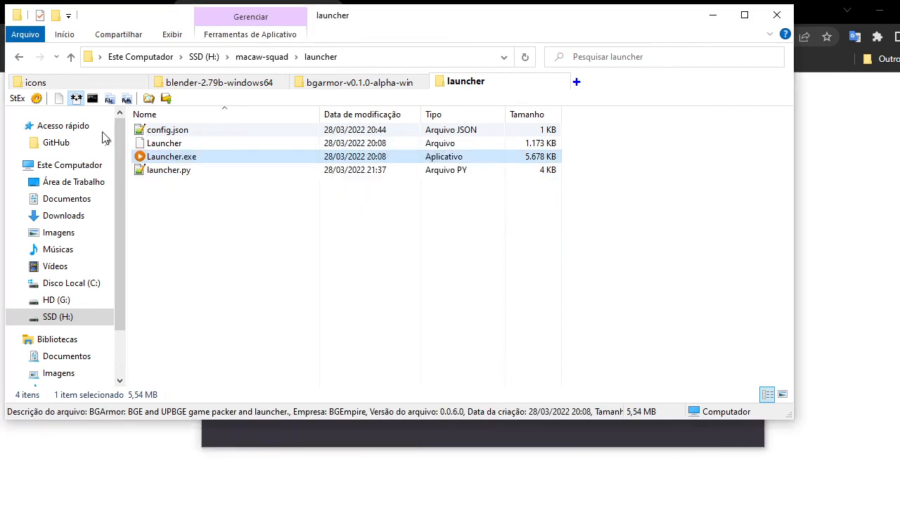
Open the properties of engine.exe in the engine Windows64 folder to check its icon.
left_click(70, 57)
double_click(180, 141)
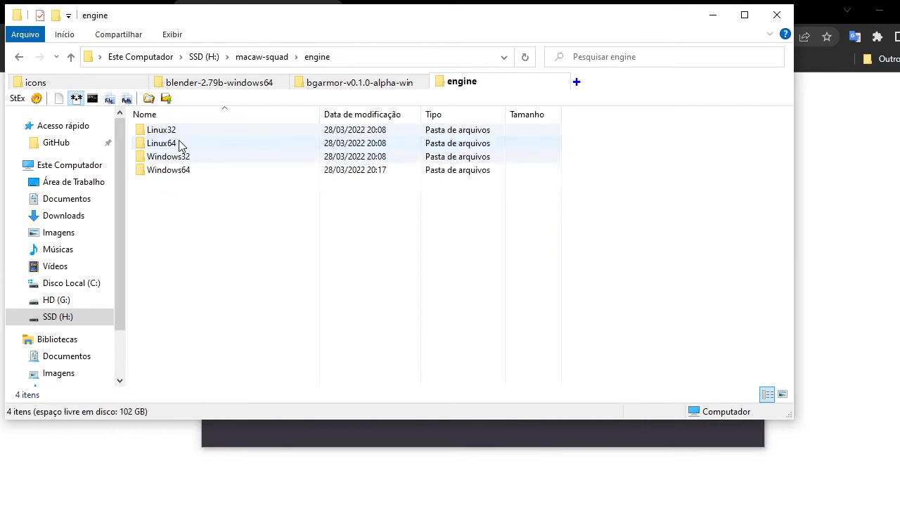
left_click(176, 171)
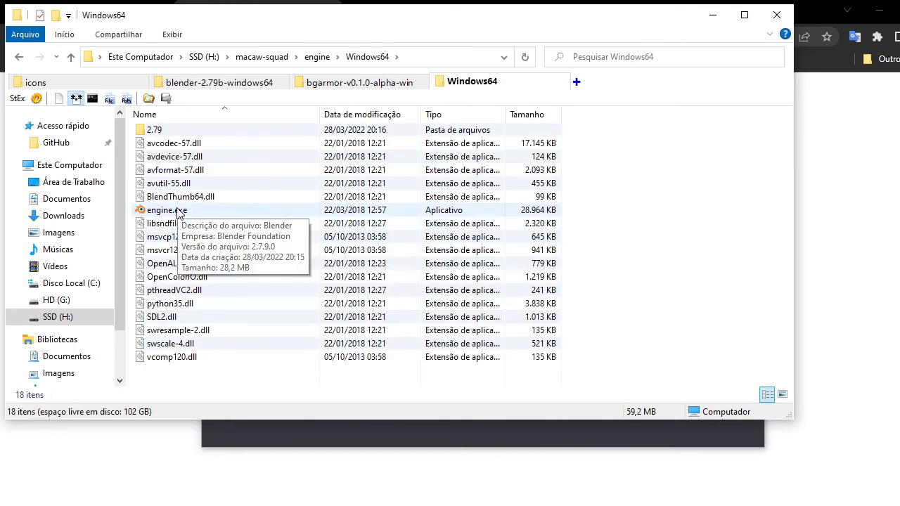
right_click(179, 210)
left_click(232, 502)
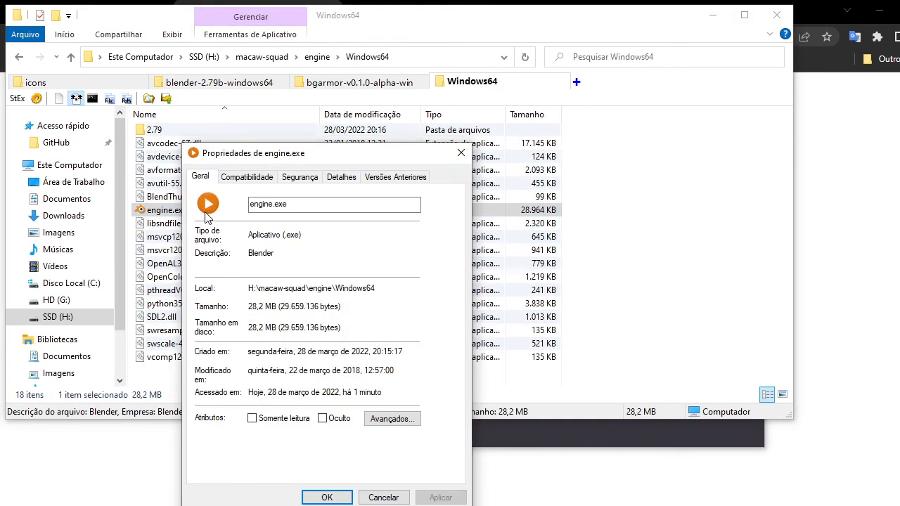
left_click(384, 497)
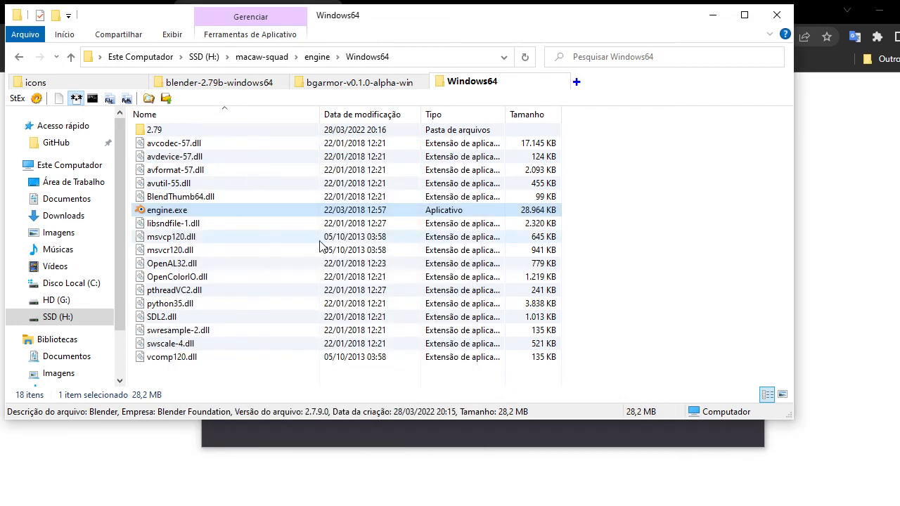
Examine engine.exe's icon at different icon view sizes in the Windows64 folder.
scroll(261, 207, "up", 3, "ctrl")
scroll(383, 214, "up", 2, "ctrl")
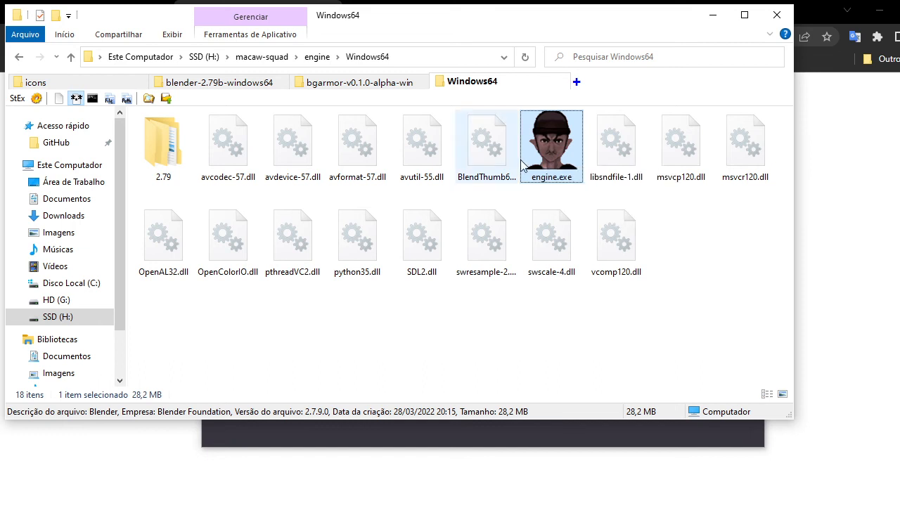
scroll(500, 241, "down", 2, "ctrl")
right_click(465, 135)
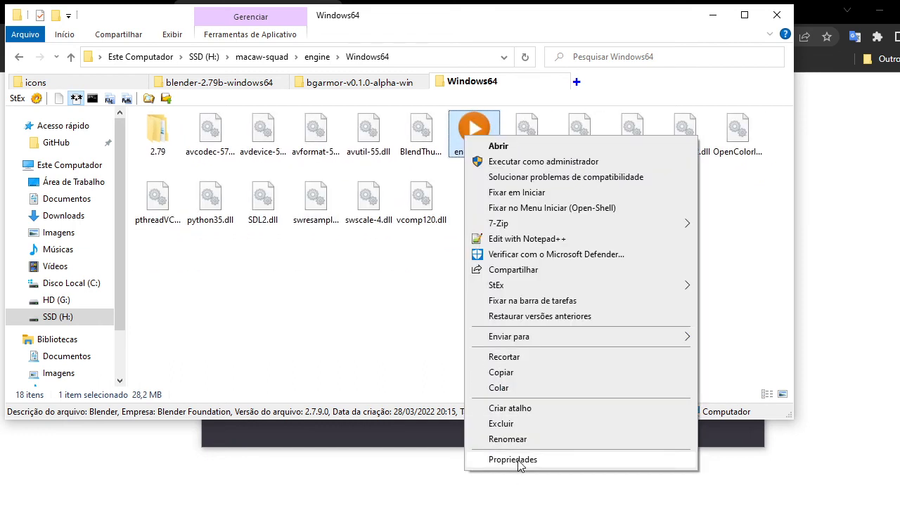
left_click(509, 459)
left_click(693, 492)
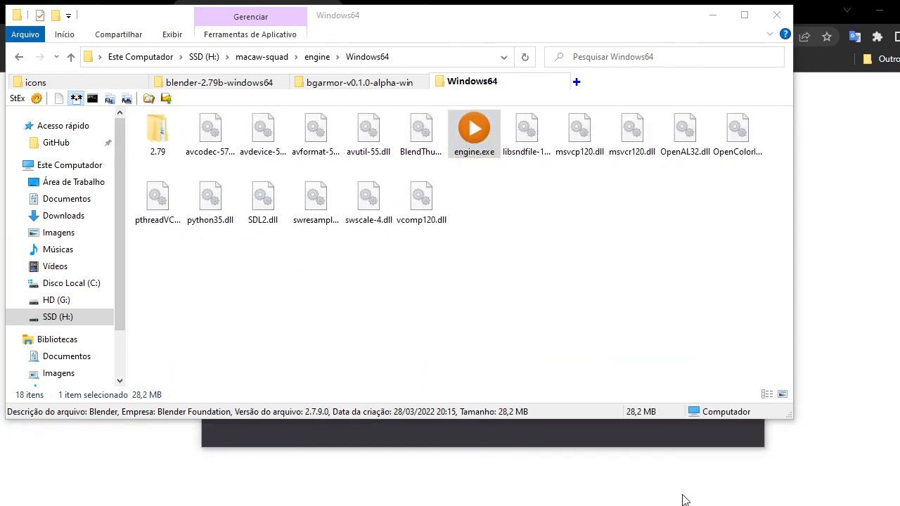
scroll(535, 166, "up", 2, "ctrl")
scroll(534, 165, "up", 2, "ctrl")
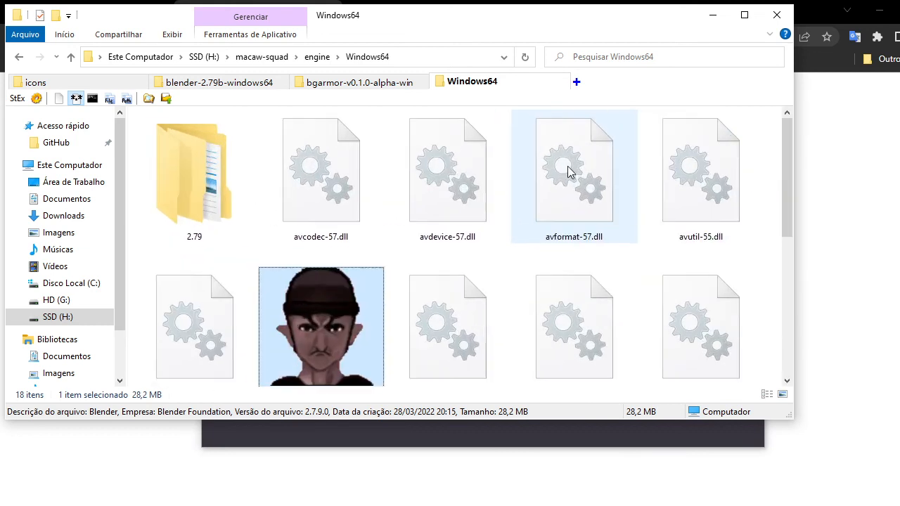
scroll(345, 302, "down", 3, "ctrl")
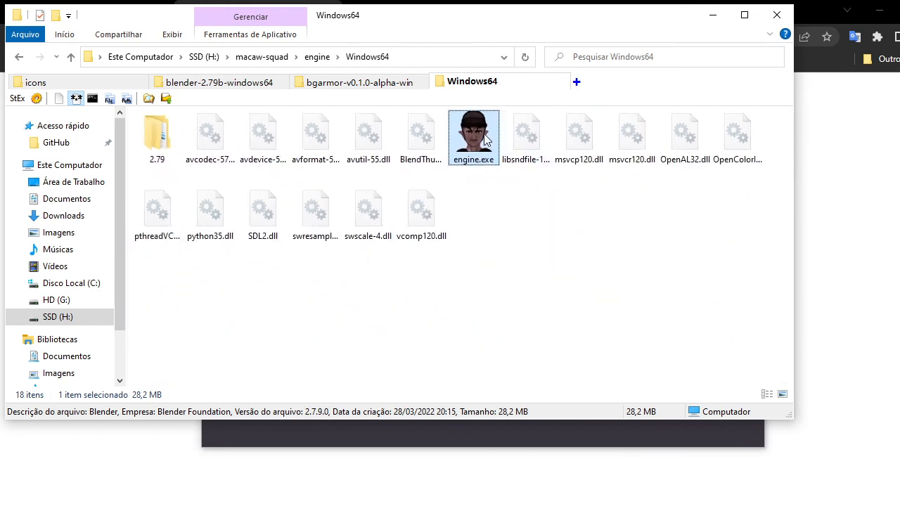
scroll(427, 313, "down", 2, "ctrl")
scroll(430, 298, "down", 1, "ctrl")
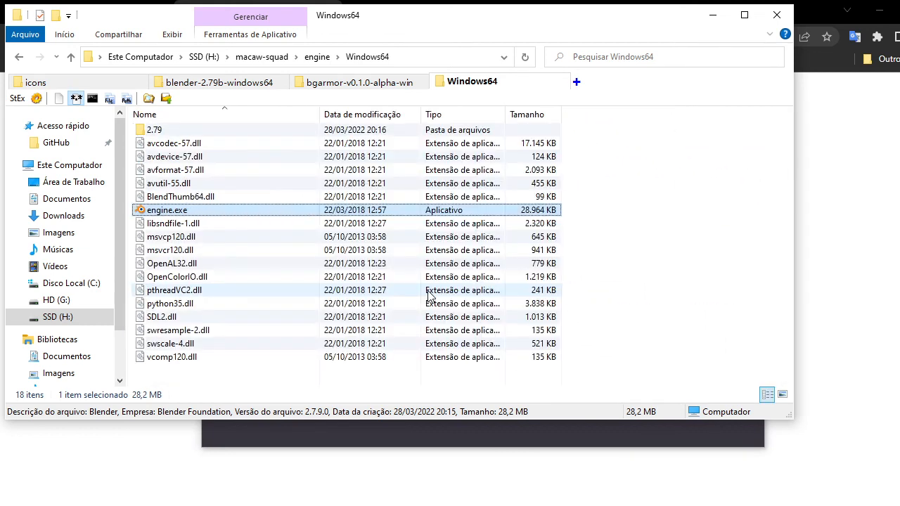
Run the game on Windows 64 bits again from the BGArmor panel.
left_click(71, 57)
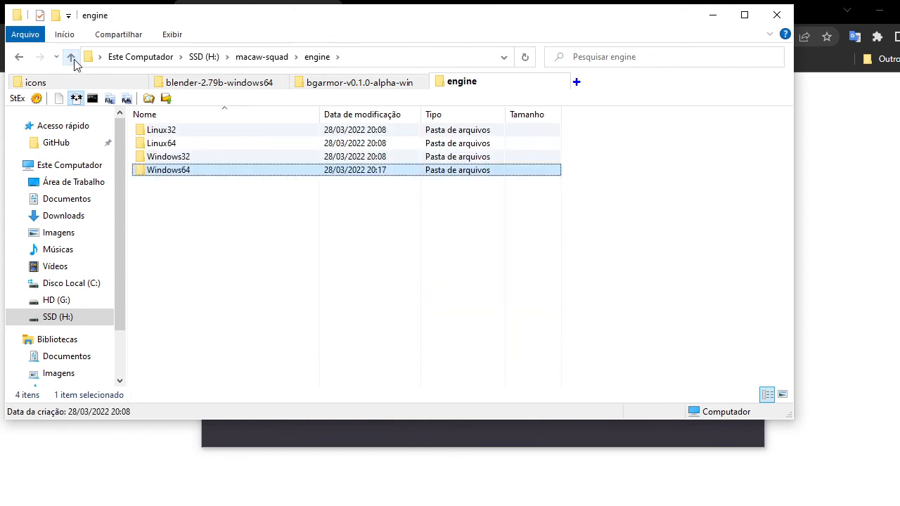
left_click(72, 57)
key("alt+Tab")
left_click(344, 276)
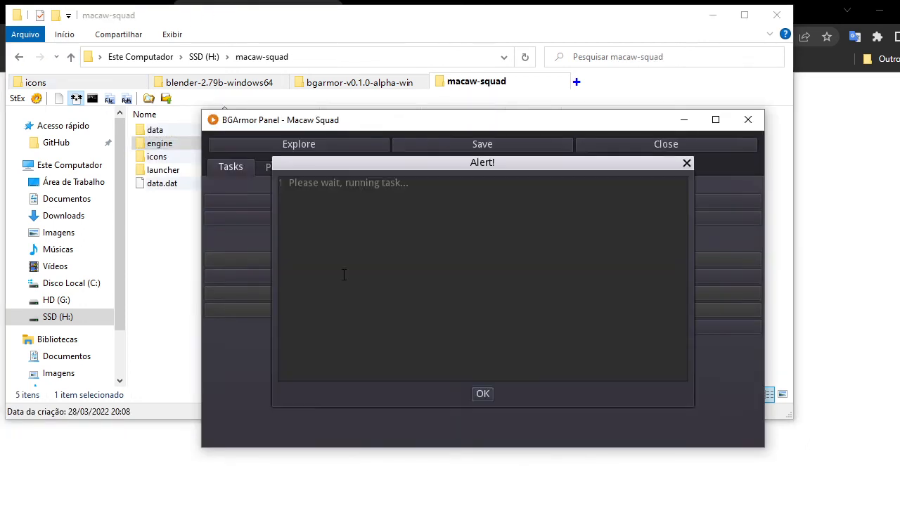
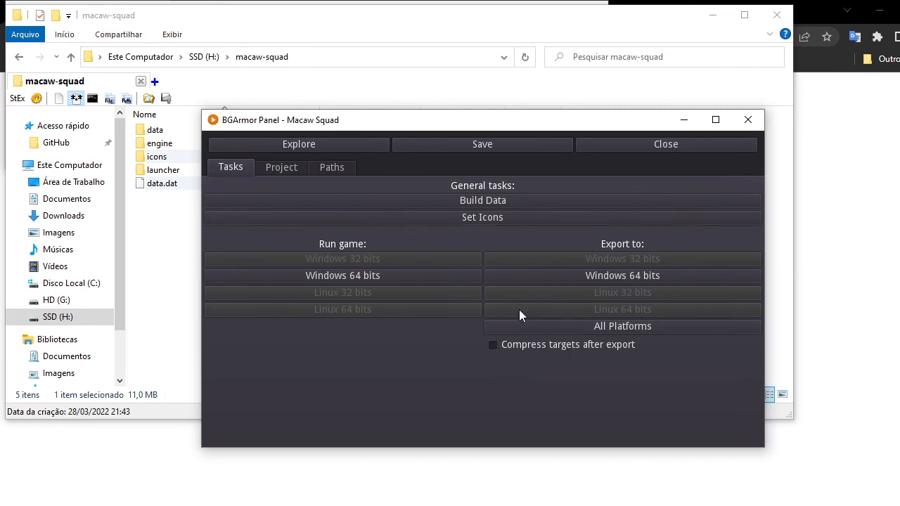
Export the game for Windows 64 bits from the BGArmor panel and review the build log.
left_click(609, 274)
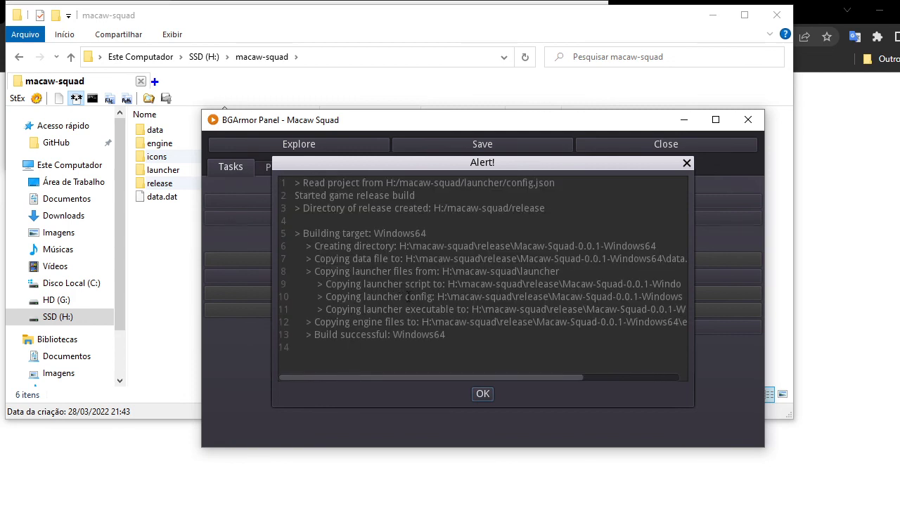
left_click_drag(420, 341, 295, 234)
left_click(427, 213)
left_click(164, 244)
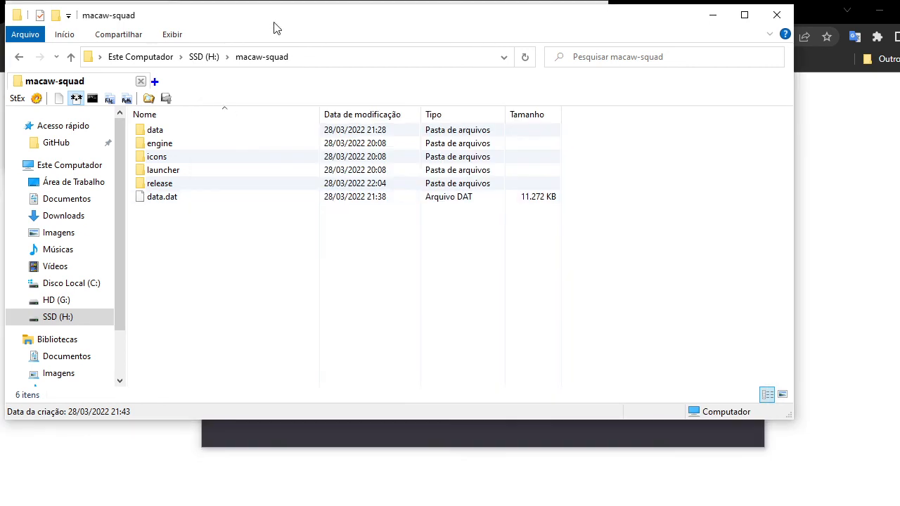
Open the new release folder in the project directory and dismiss the build alert.
left_click(168, 185)
double_click(172, 185)
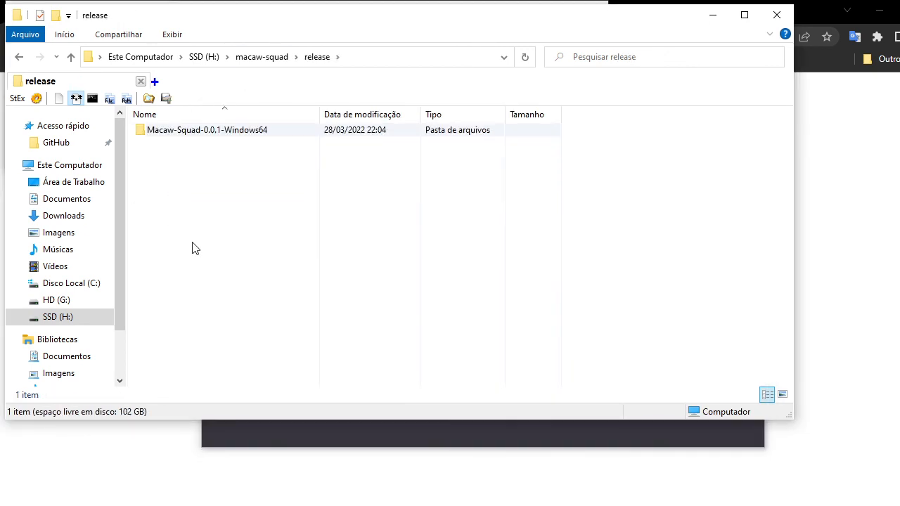
left_click(153, 136)
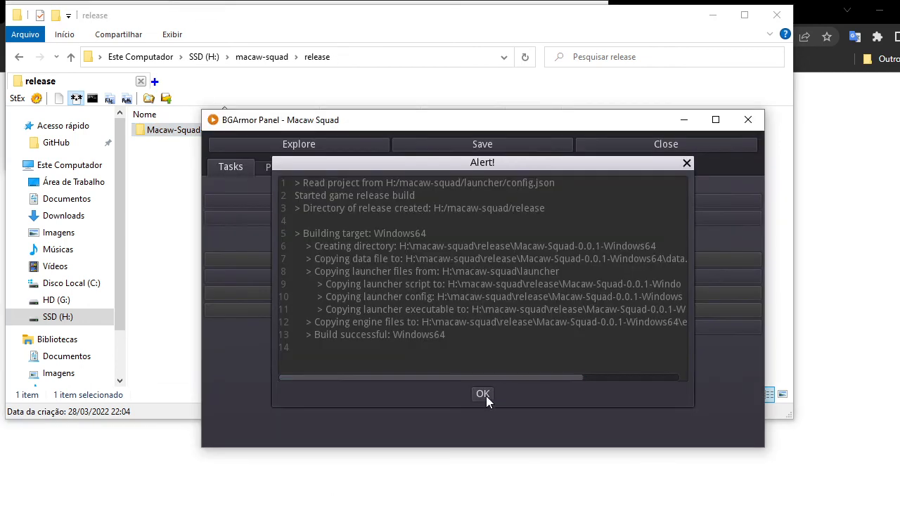
left_click(482, 394)
Review the game name and version settings on the Project tab, then return to Tasks.
left_click(282, 167)
left_click(239, 202)
left_click(237, 236)
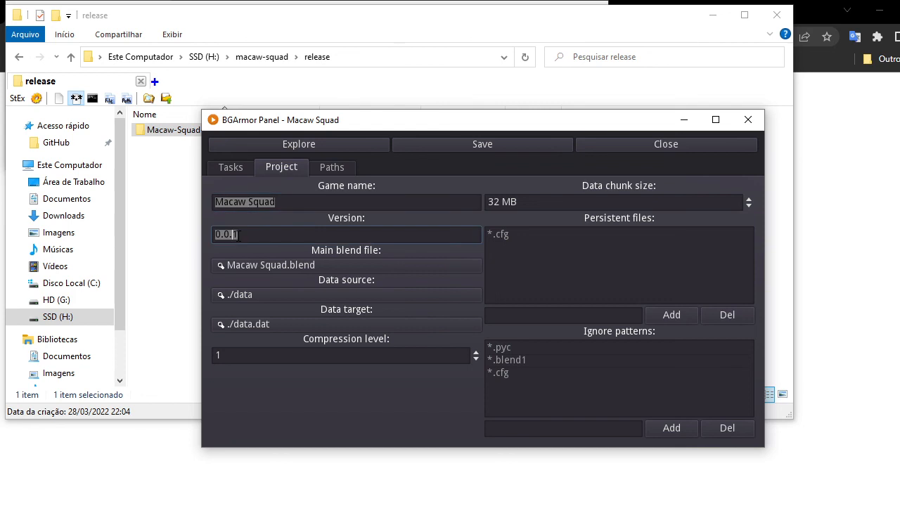
left_click(238, 167)
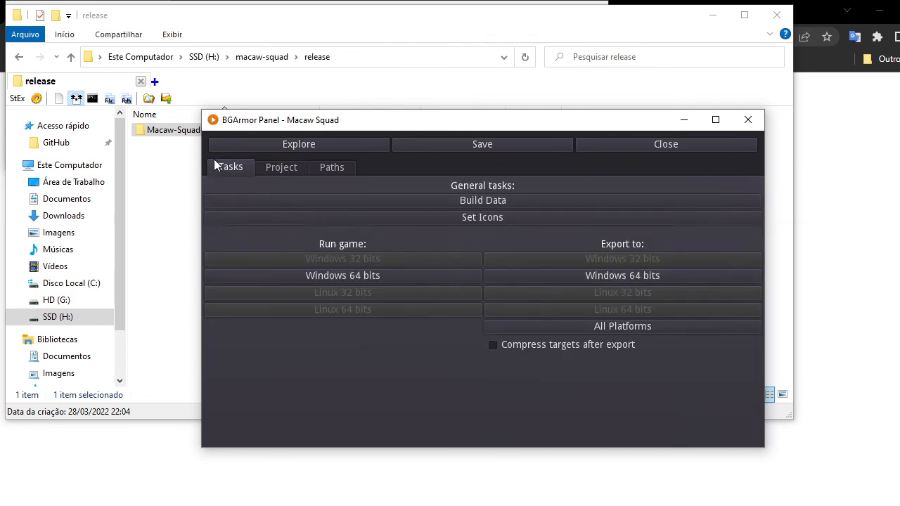
left_click(179, 163)
Open the exported build's engine Windows64 folder and check engine.exe's properties.
double_click(249, 132)
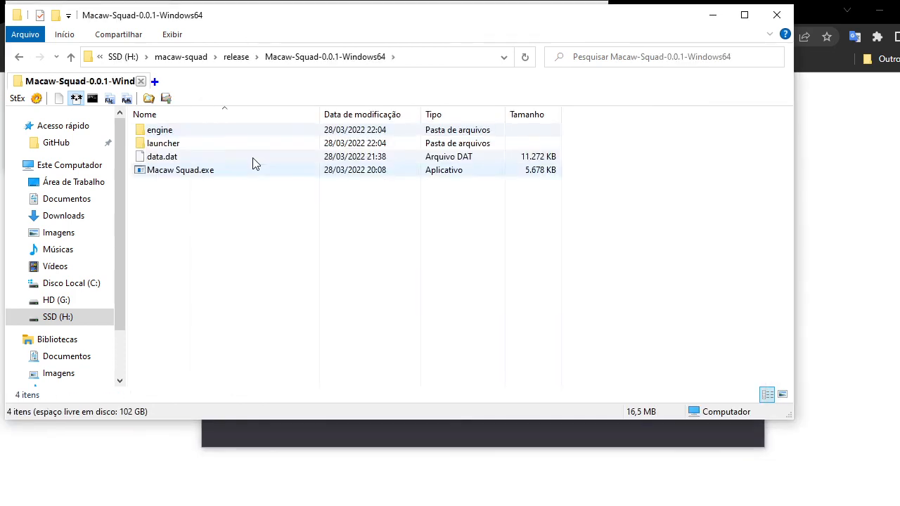
double_click(166, 131)
double_click(168, 131)
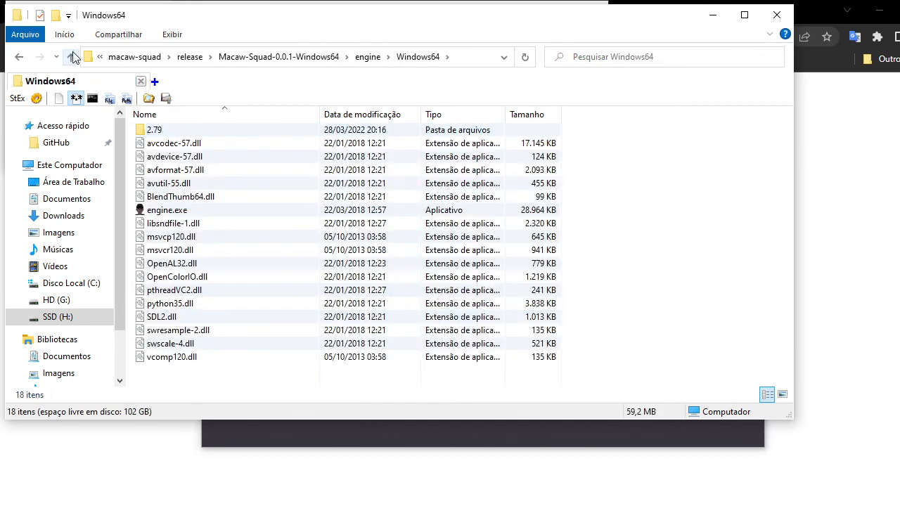
right_click(172, 209)
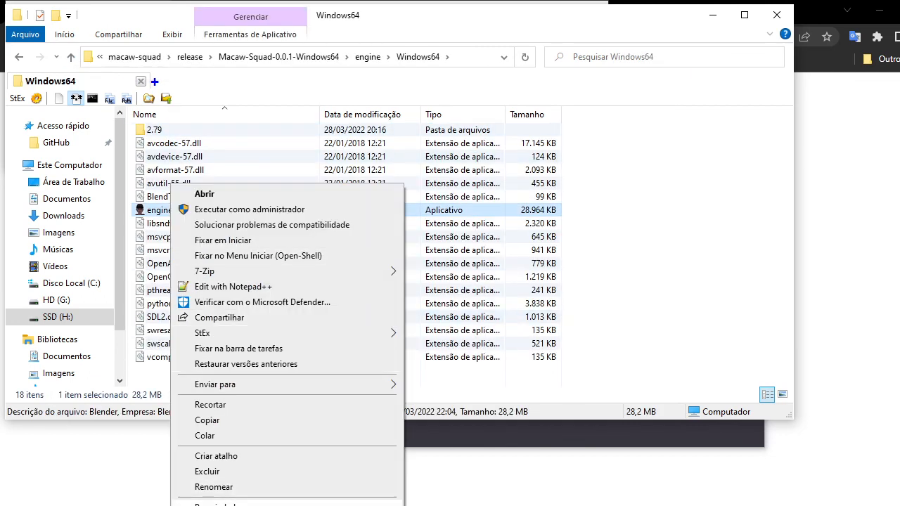
left_click(211, 498)
left_click(375, 497)
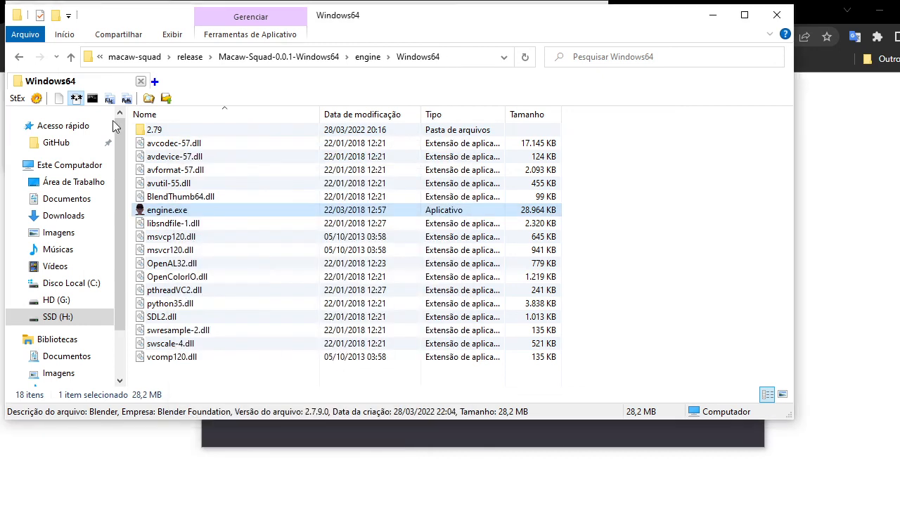
Open the exported build's launcher folder and view launcher.py in Notepad++ before closing it.
left_click(71, 57)
left_click(71, 57)
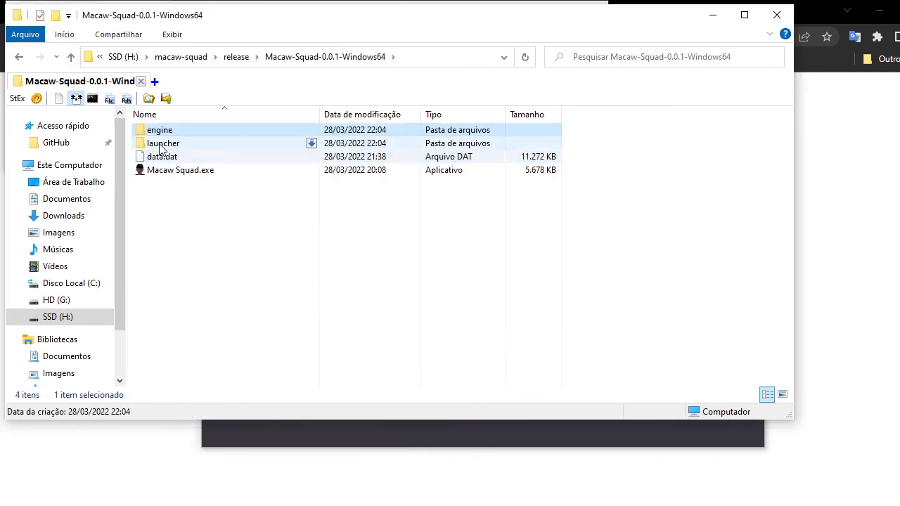
double_click(158, 142)
left_click(171, 133)
left_click(166, 144)
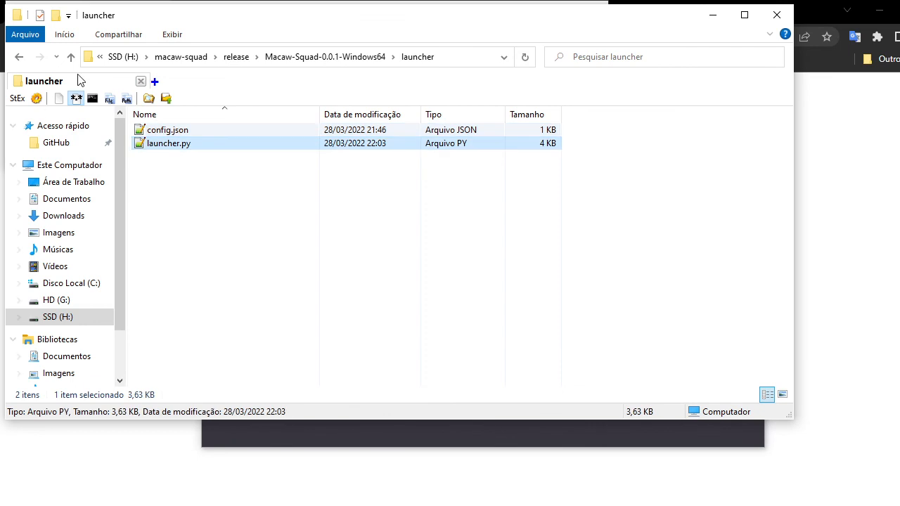
double_click(169, 143)
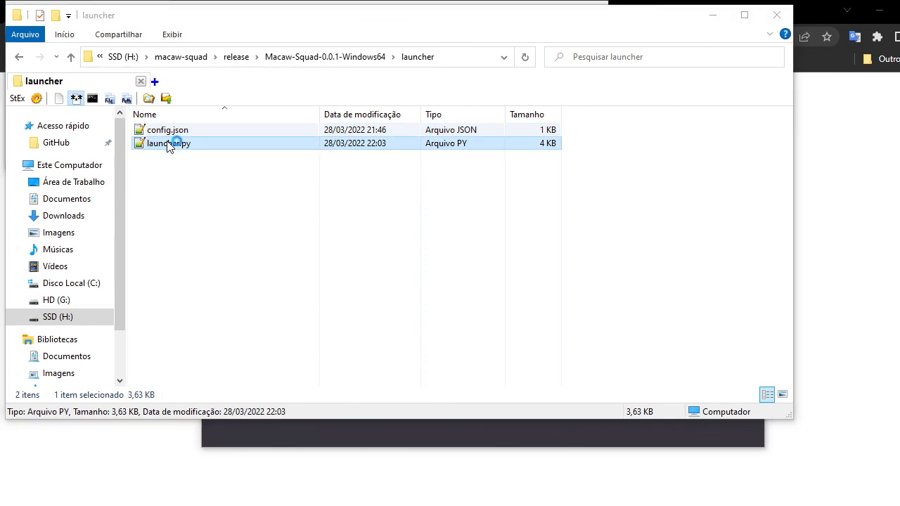
key("ctrl+a")
left_click(220, 279)
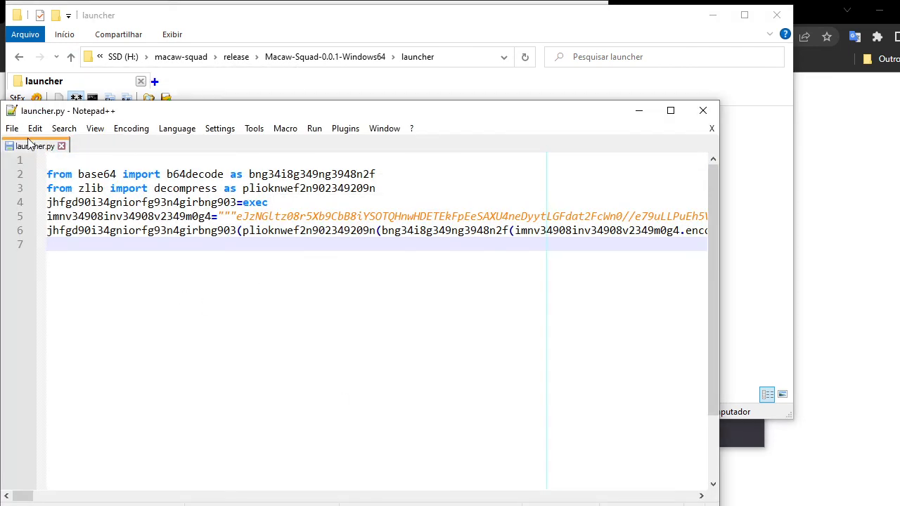
left_click(61, 145)
left_click(702, 110)
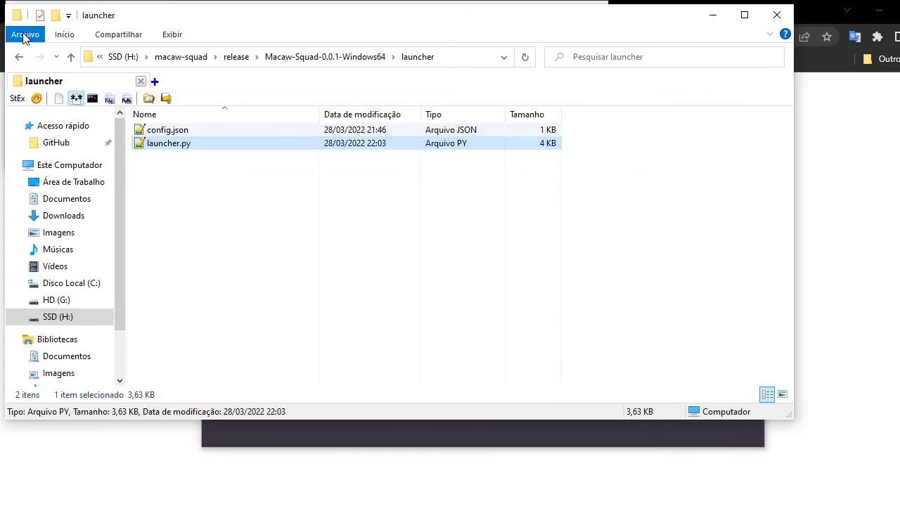
Return to the exported build folder and check the properties of Macaw Squad.exe.
left_click(70, 57)
left_click(356, 240)
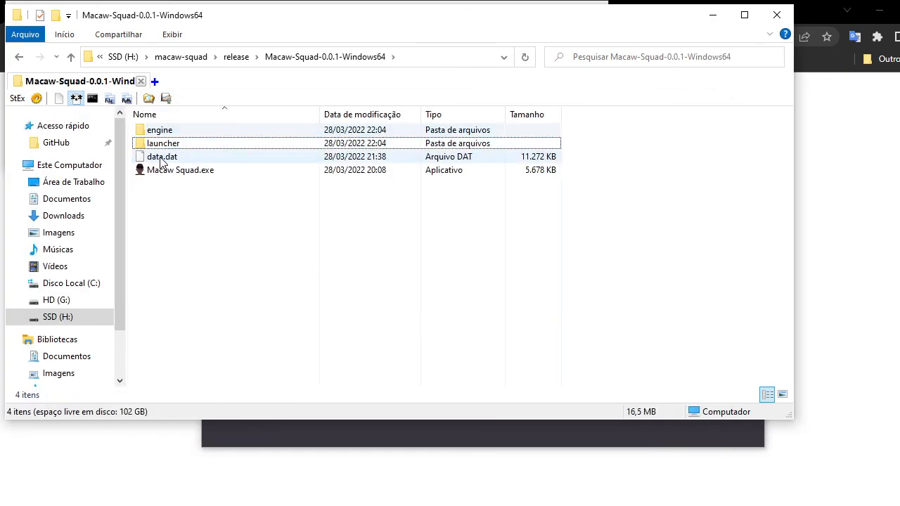
left_click(162, 159)
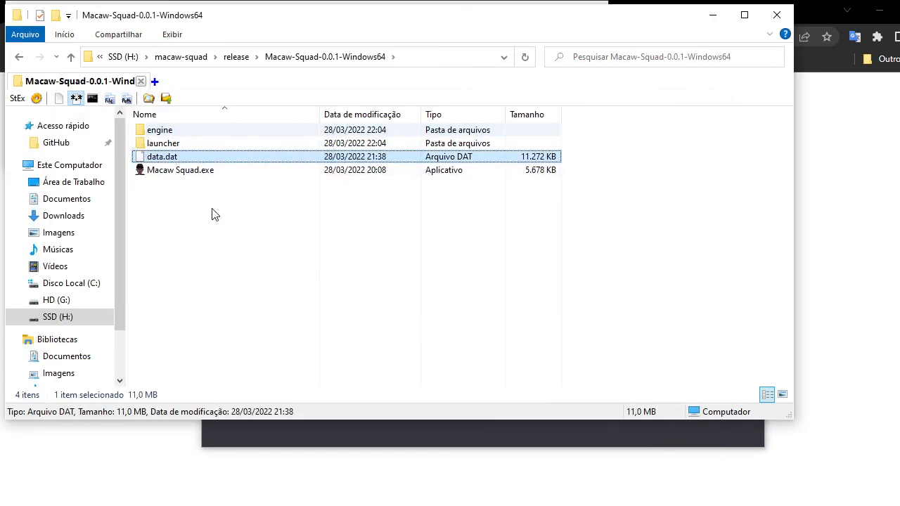
left_click(211, 174)
right_click(175, 175)
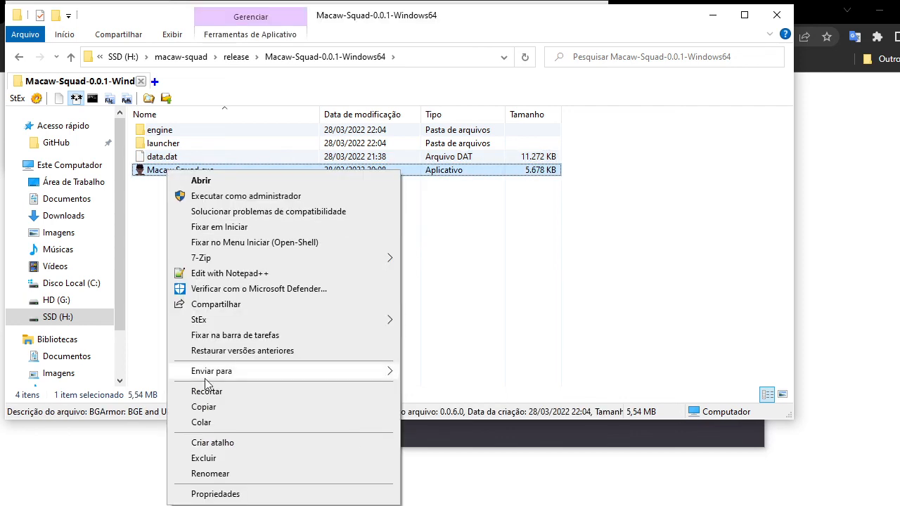
left_click(215, 492)
left_click(371, 498)
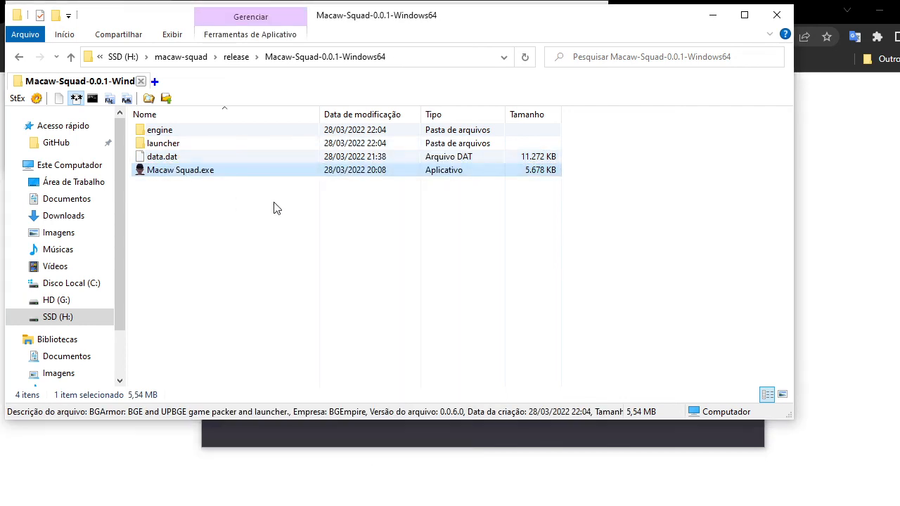
left_click(275, 207)
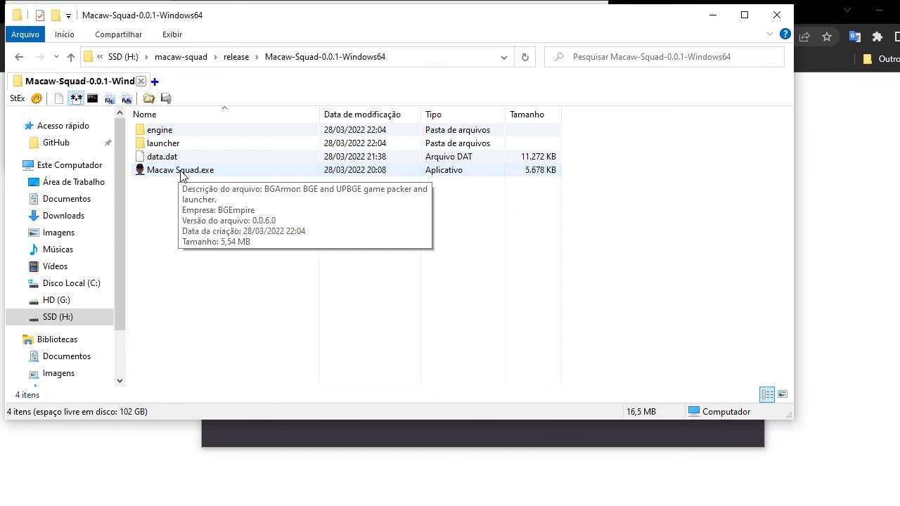
Launch the exported Macaw Squad.exe and quit the game from its main menu.
double_click(179, 172)
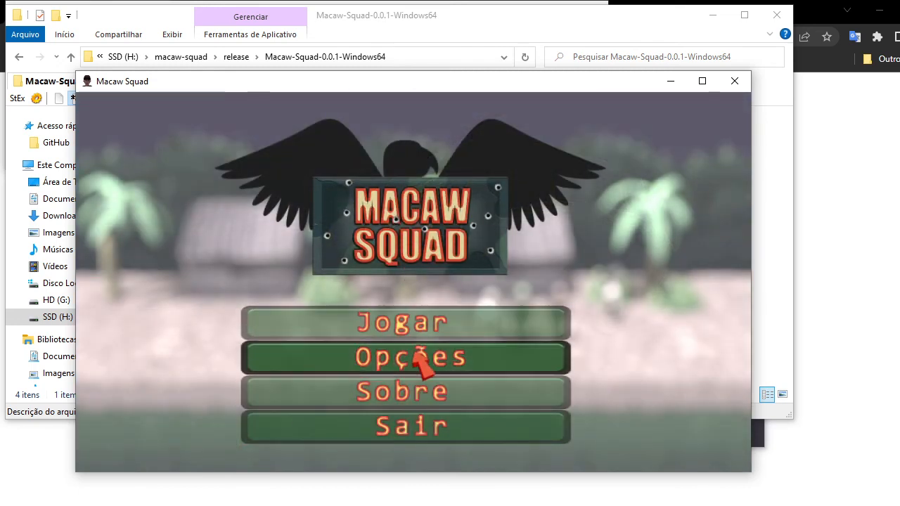
left_click(413, 424)
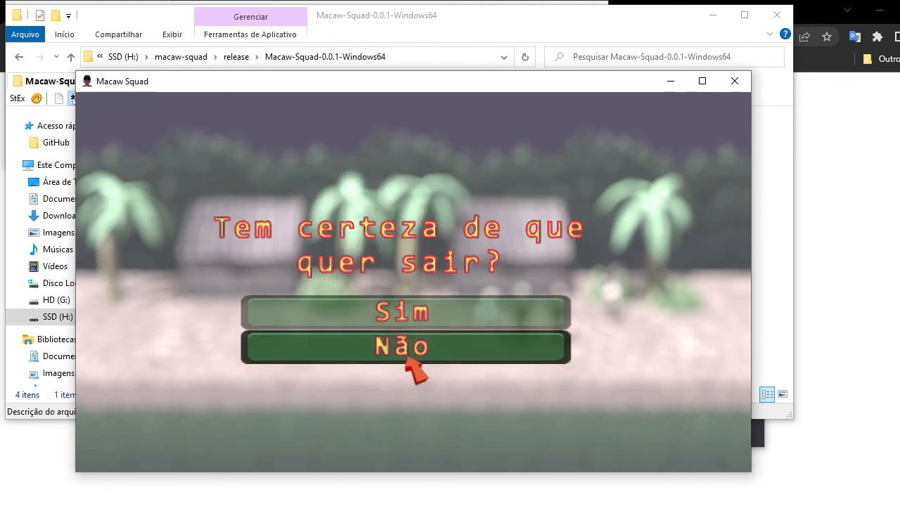
left_click(401, 315)
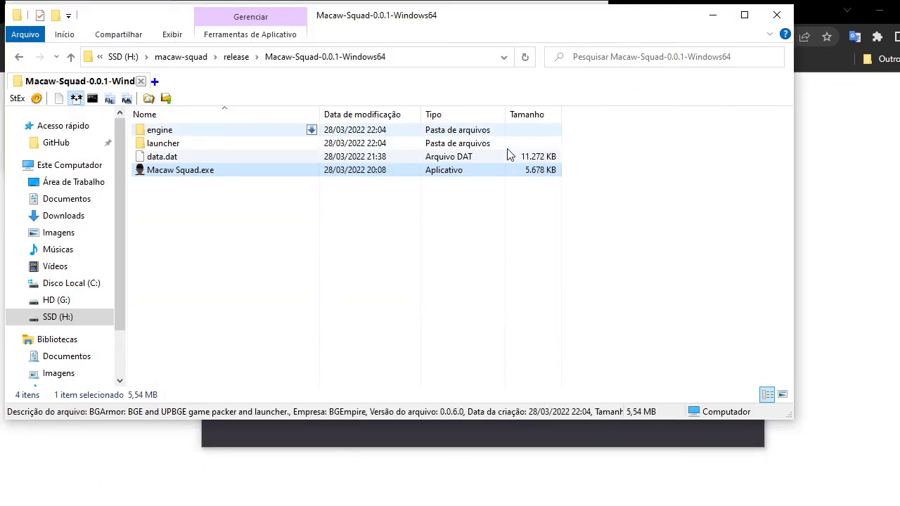
Switch back to the BGArmor panel and browse its Project, Paths and Tasks tabs.
left_click(359, 296)
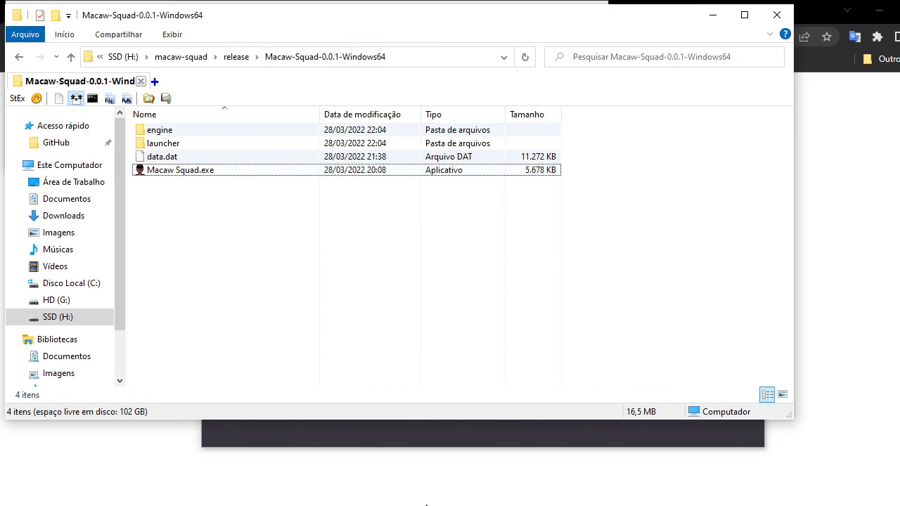
left_click(426, 505)
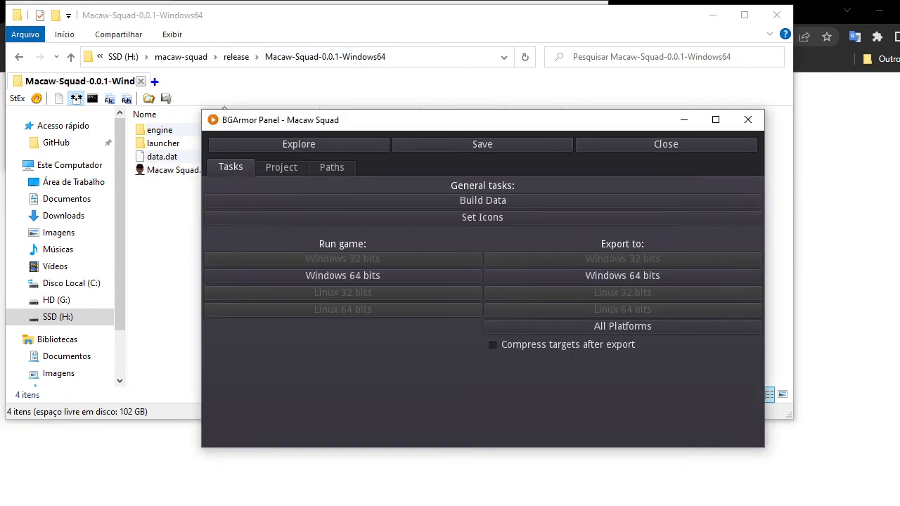
left_click(287, 171)
left_click(331, 169)
left_click(278, 169)
left_click(234, 167)
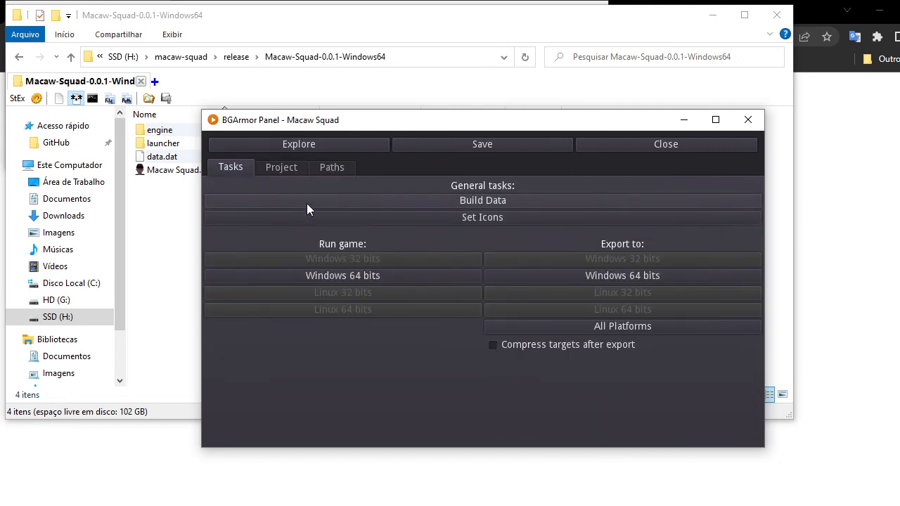
Open the project's data folder, review its files, and return to the BGArmor panel.
left_click(198, 62)
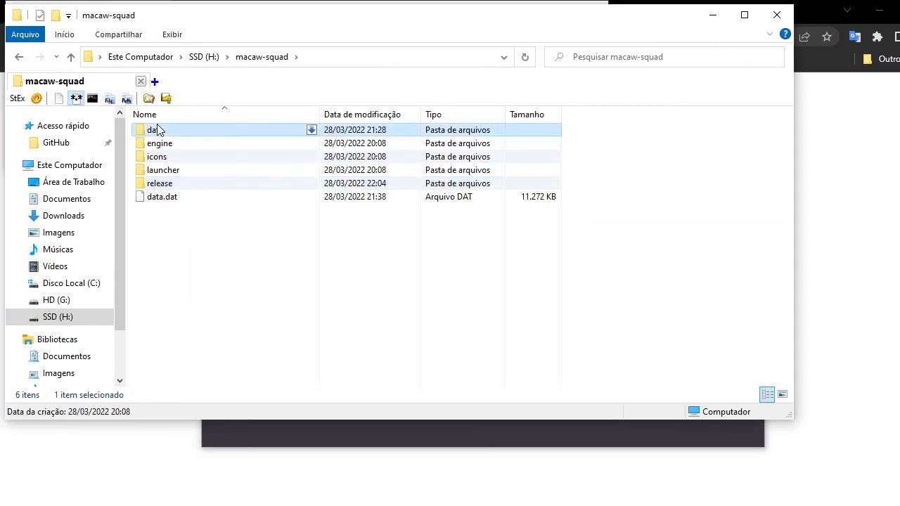
double_click(161, 131)
left_click_drag(205, 320, 218, 130)
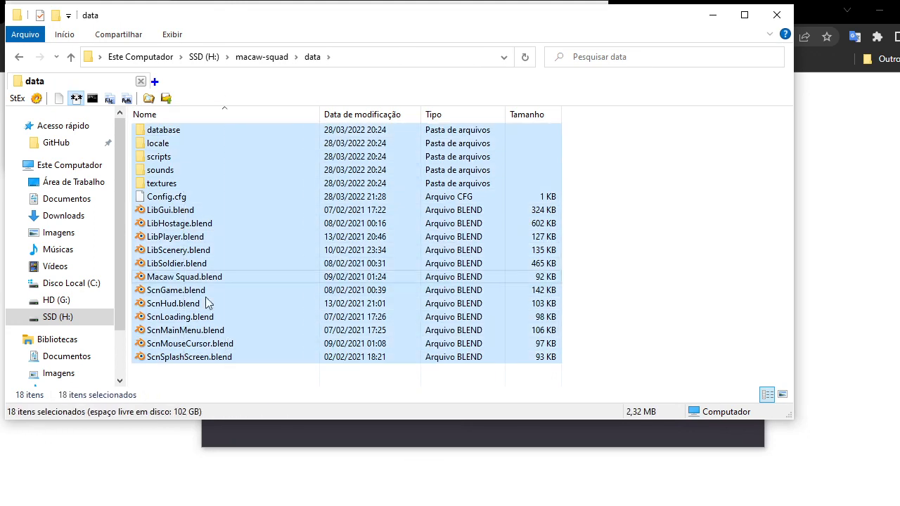
left_click(189, 376)
left_click(309, 433)
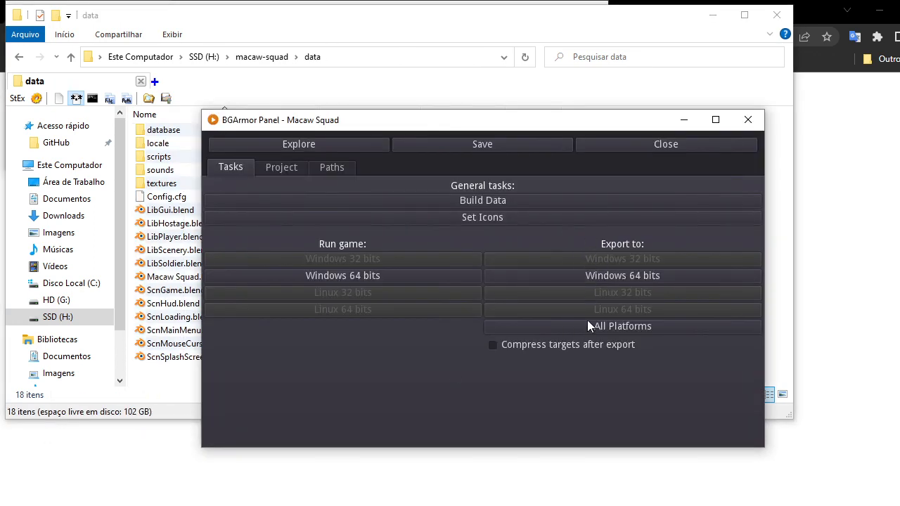